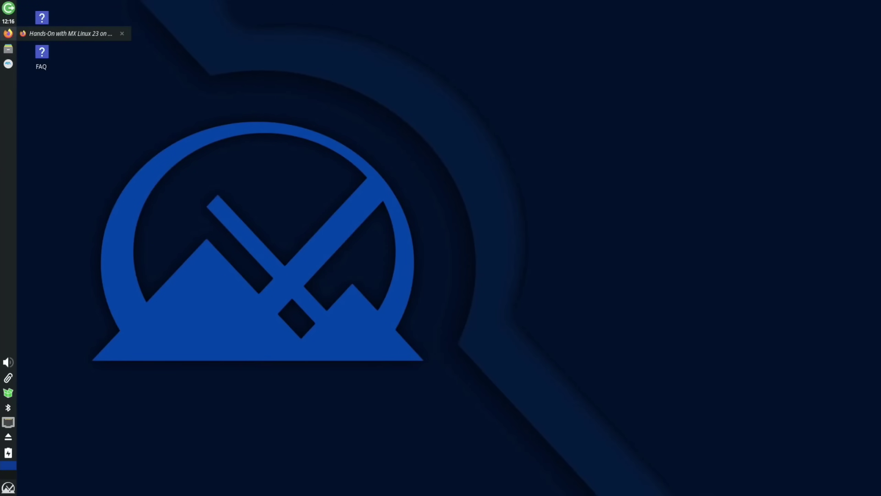
- Bring the Firefox window with the 9to5Linux 'Hands-On with MX Linux 23 on Raspberry Pi 5' article forward
left_click(88, 37)
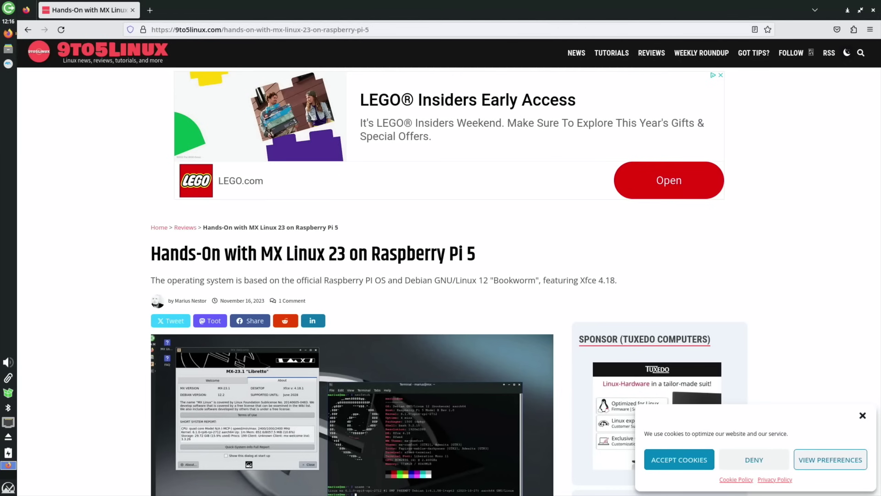
- Scroll the 9to5Linux article down to its First boot section
scroll(91, 271, "down", 10)
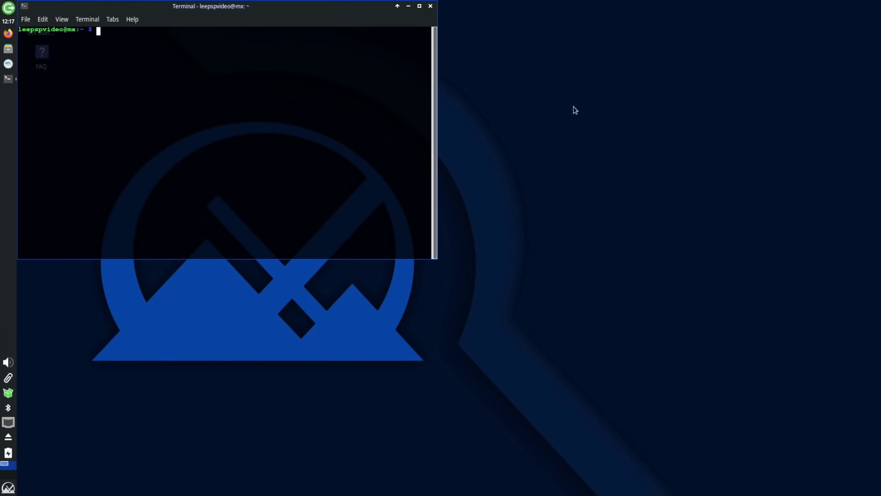
- Run neofetch to show the Debian 12, Raspberry Pi 5, Xfce 4.18, 8049MiB system summary
type("neofetch")
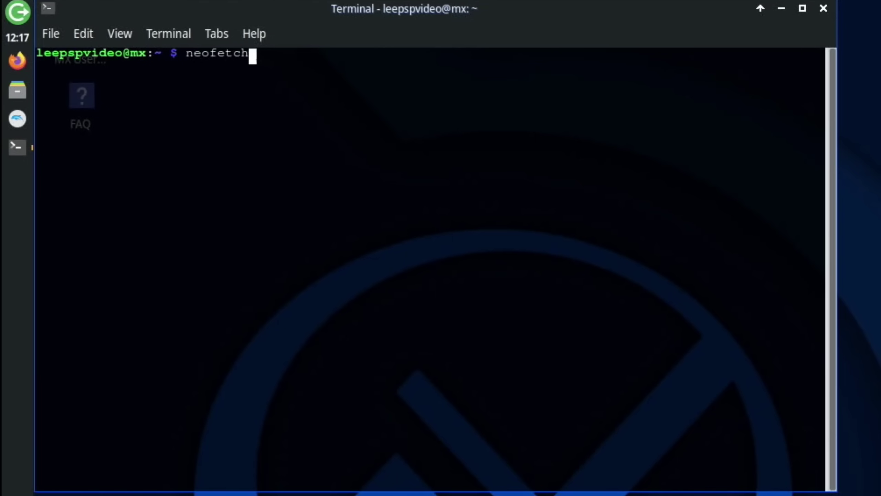
key("Return")
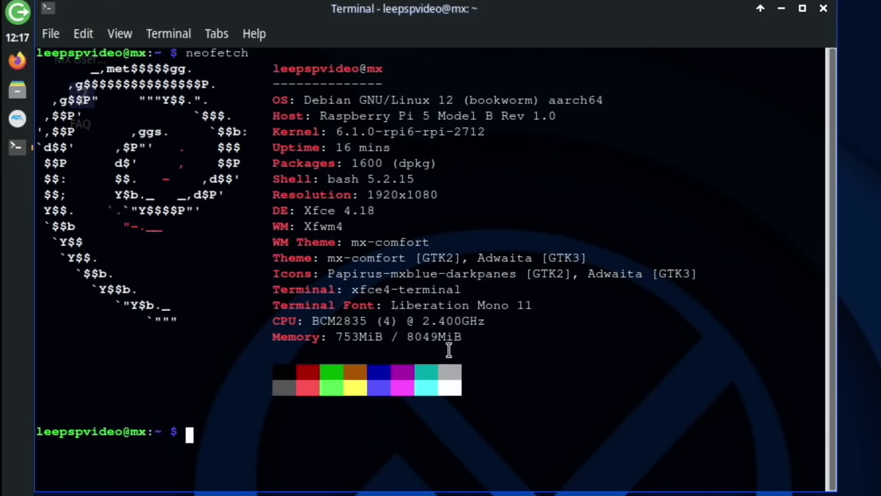
- Launch sudo raspi-config and look into its System Options submenu
type("sudo raspi-config")
key("Return")
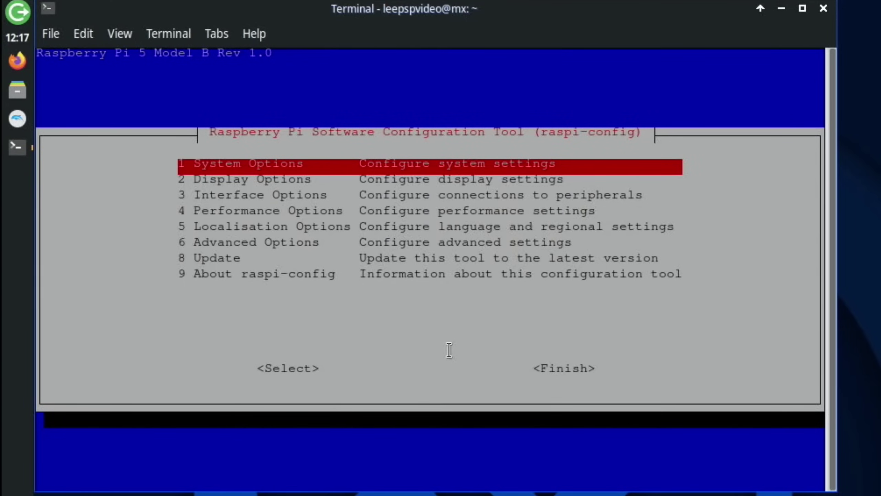
key("Return")
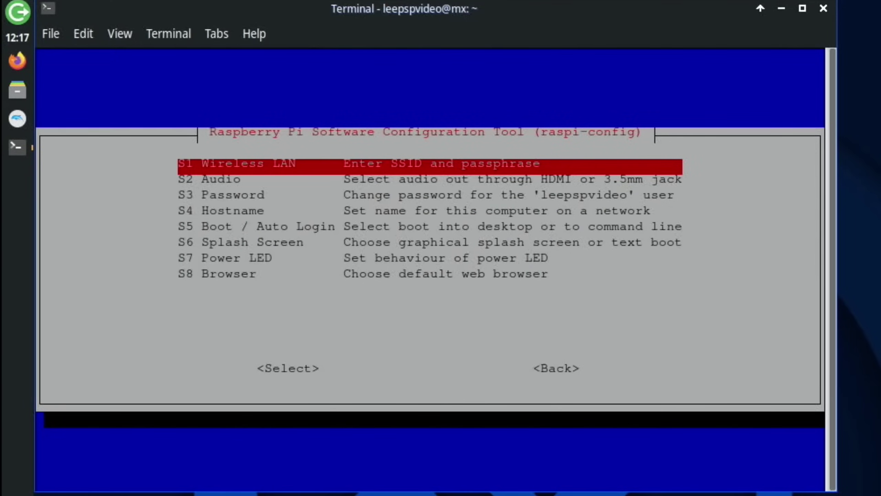
key("Escape")
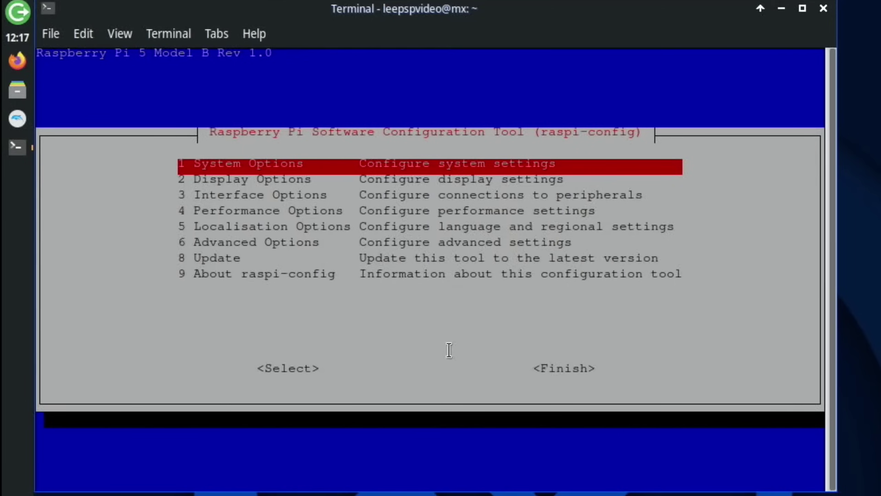
- Browse Advanced Options down to Wayland, then close the terminal and its running process
key("Down")
key("Down")
key("Down")
key("Down")
key("Down")
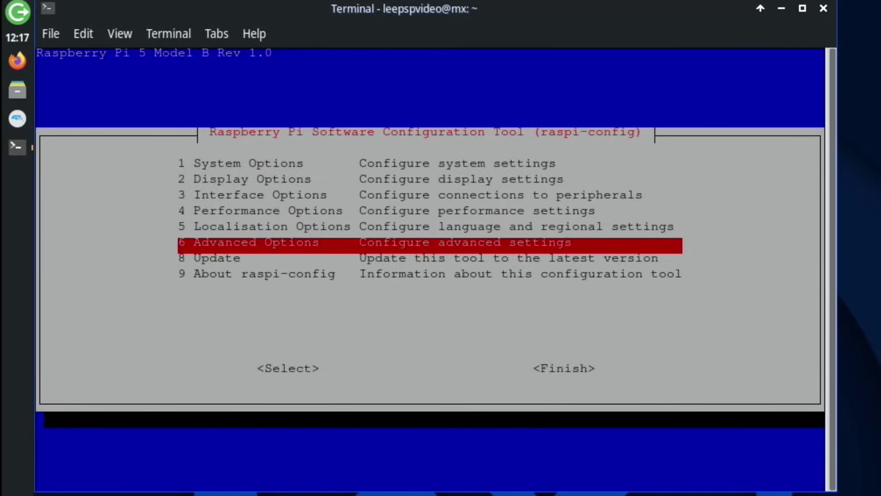
key("Return")
key("Down")
key("Down")
key("Down")
key("Down")
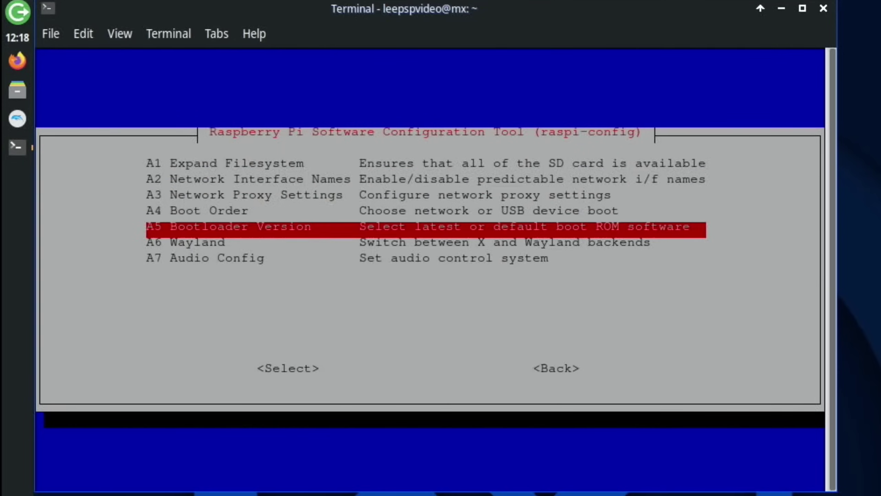
key("Down")
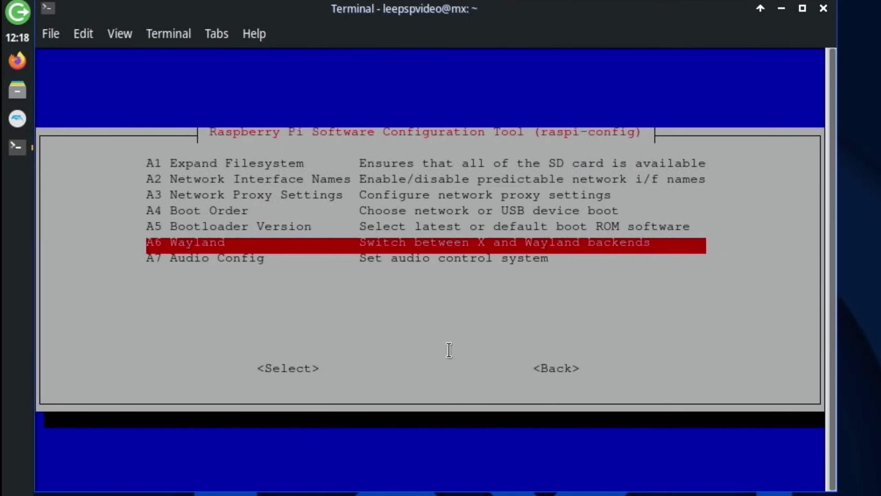
key("Escape")
left_click(823, 8)
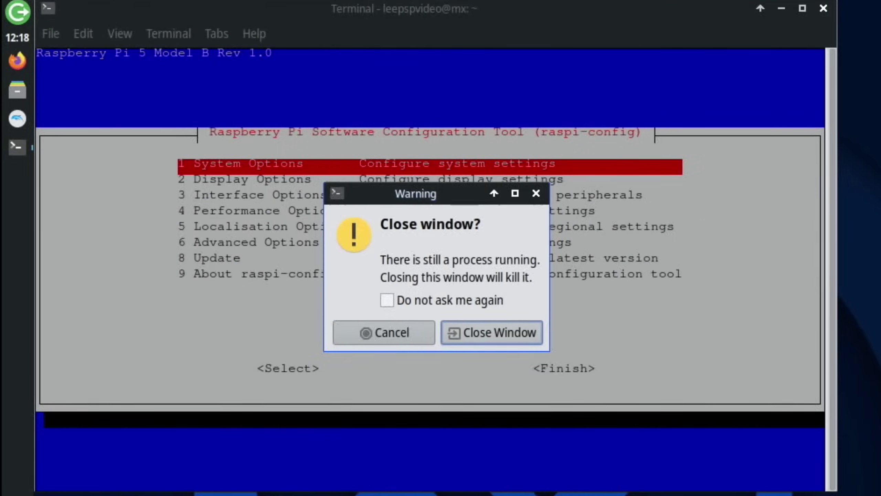
left_click(530, 331)
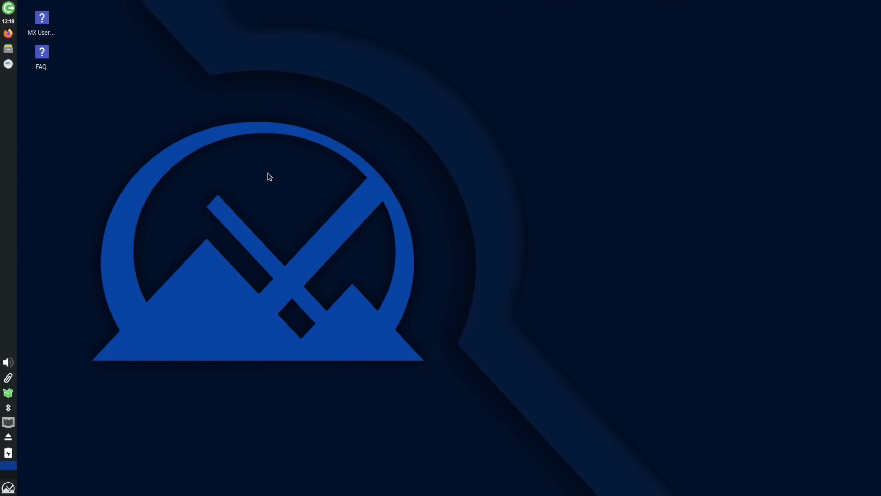
- Run Conky Toggle from the Whisker menu to show the desktop Conky clock
key("super")
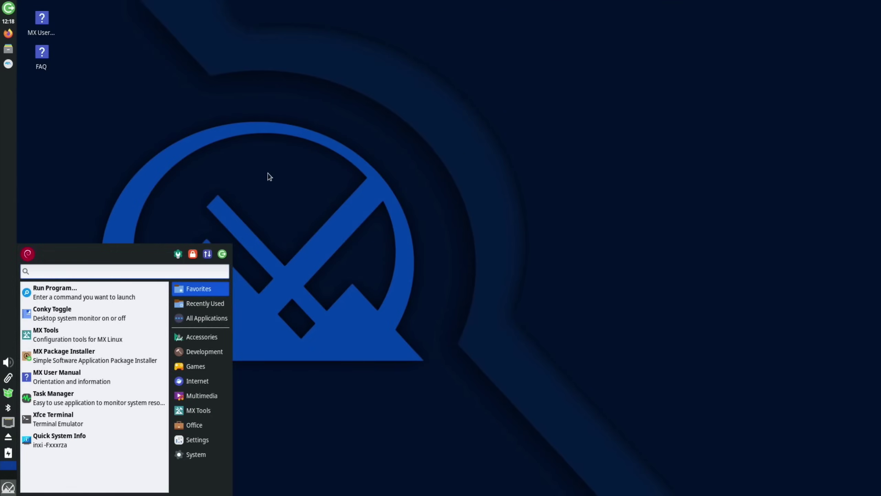
left_click(178, 303)
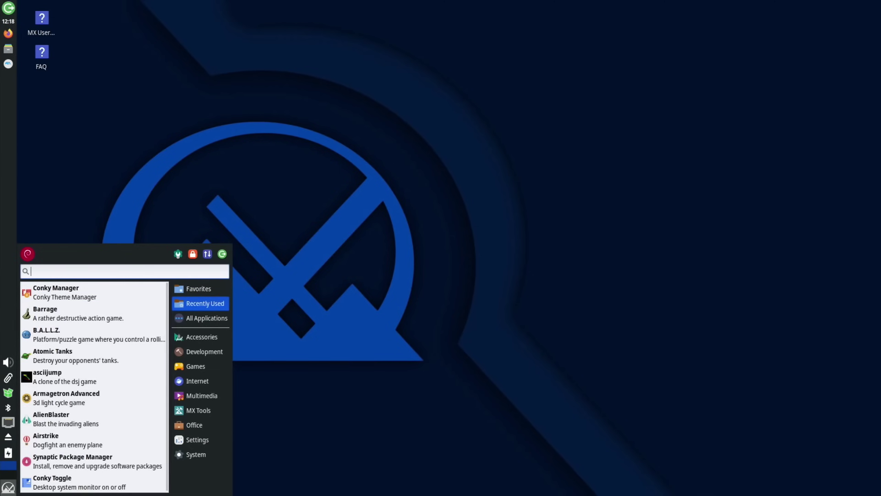
type("conk")
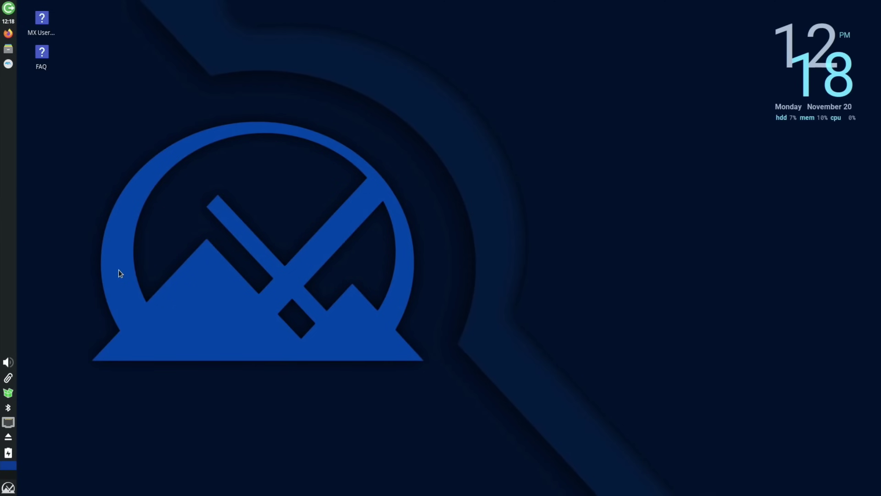
- Launch Conky Manager from a Whisker menu search for 'conky'
key("super")
type("co")
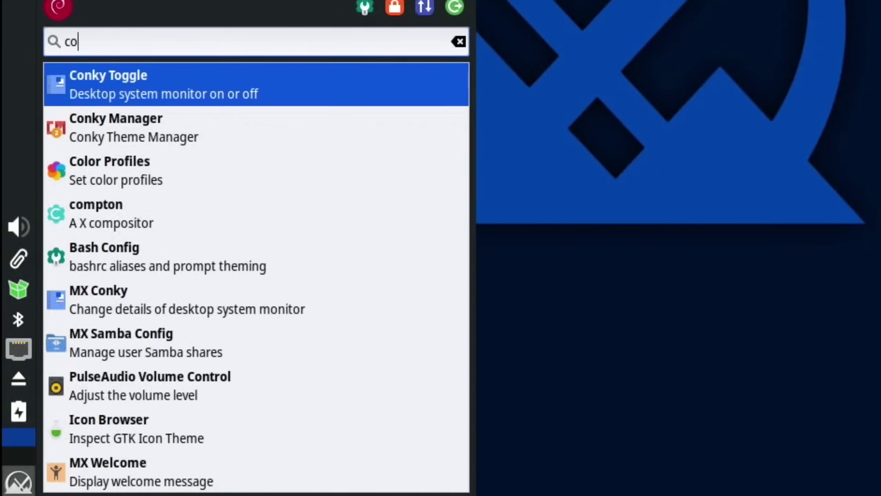
type("nky")
key("Down")
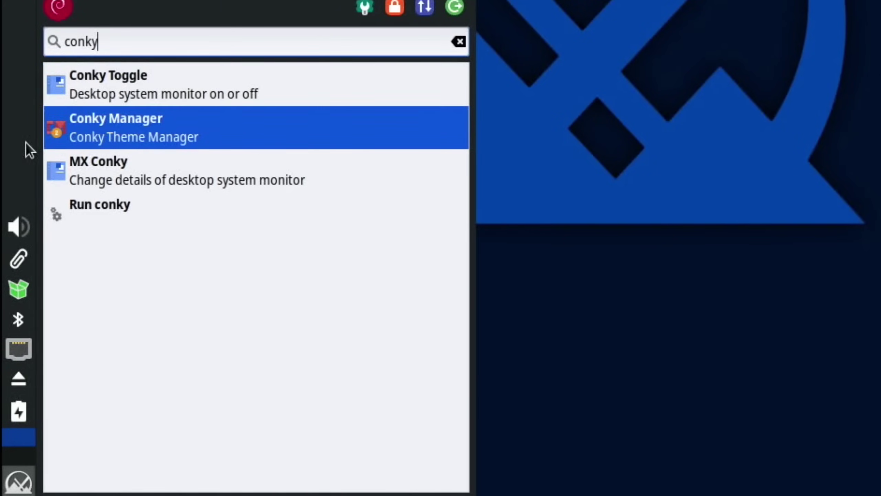
key("Return")
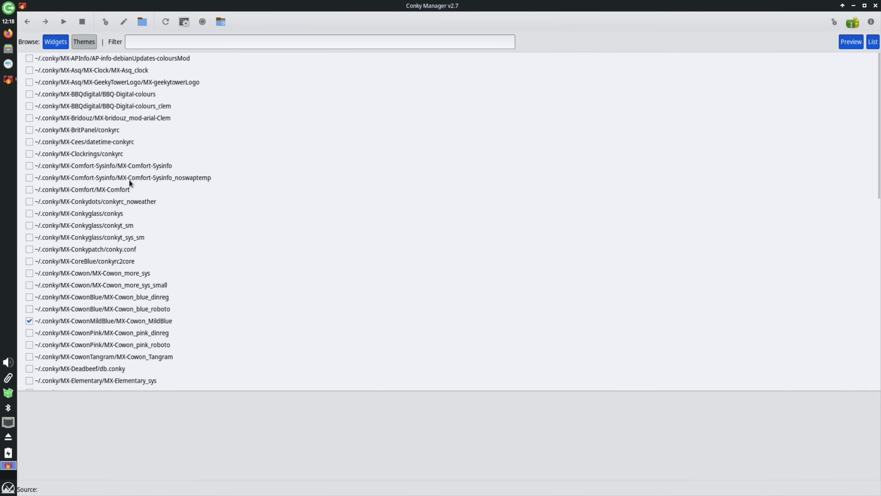
- Enlarge the preview pane, preview Asq_clock, geekytowerLogo and BBQ-Digital, then enable MX-bridouz_mod-arial-Clem
left_click(70, 60)
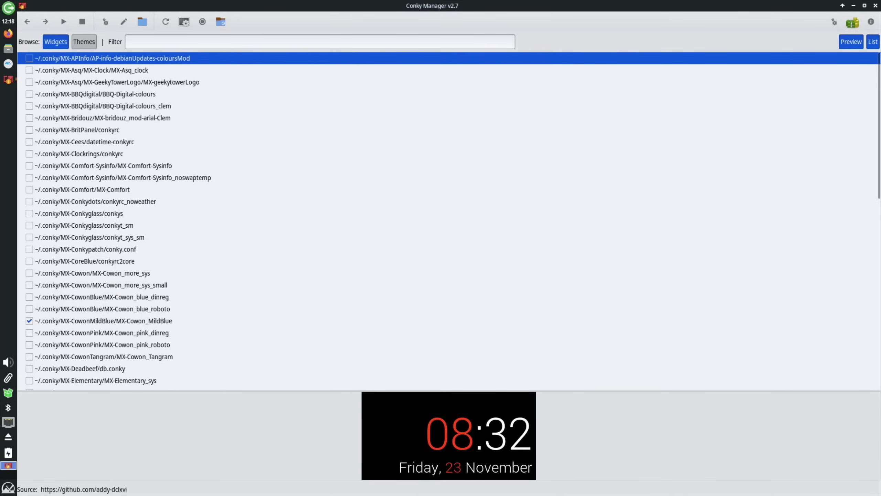
key("Down")
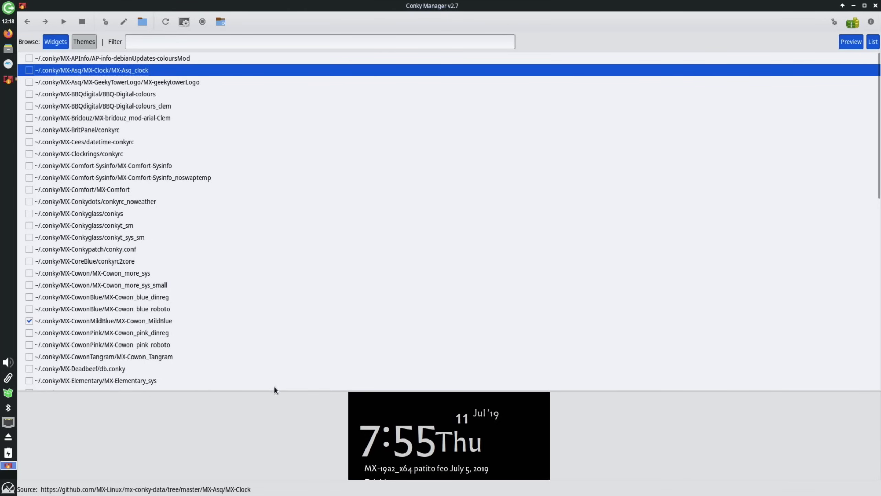
left_click_drag(274, 391, 251, 83)
left_click(251, 82)
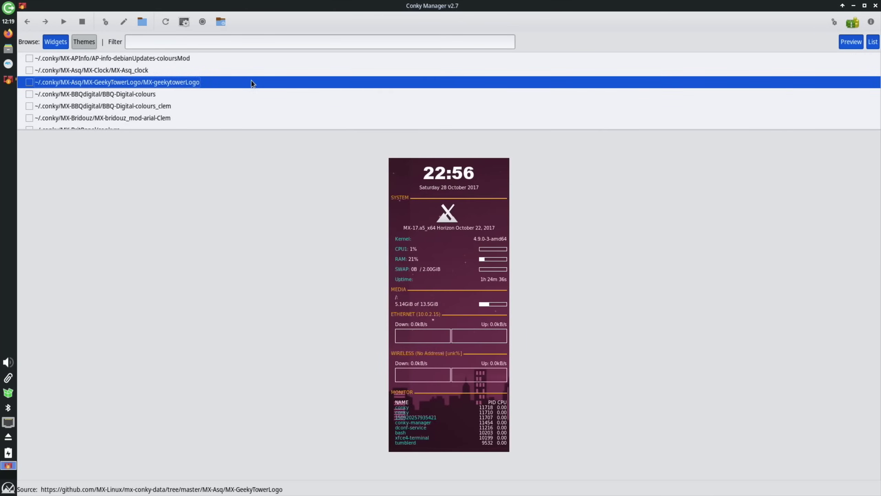
key("Down")
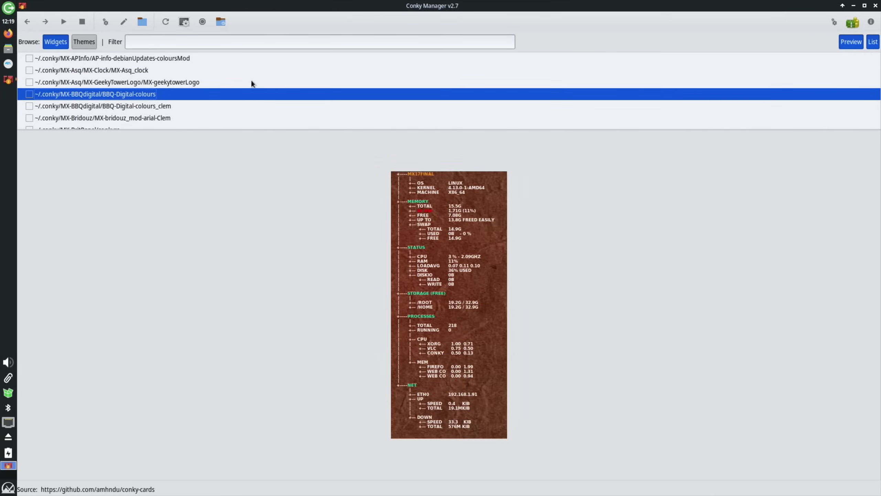
key("Down")
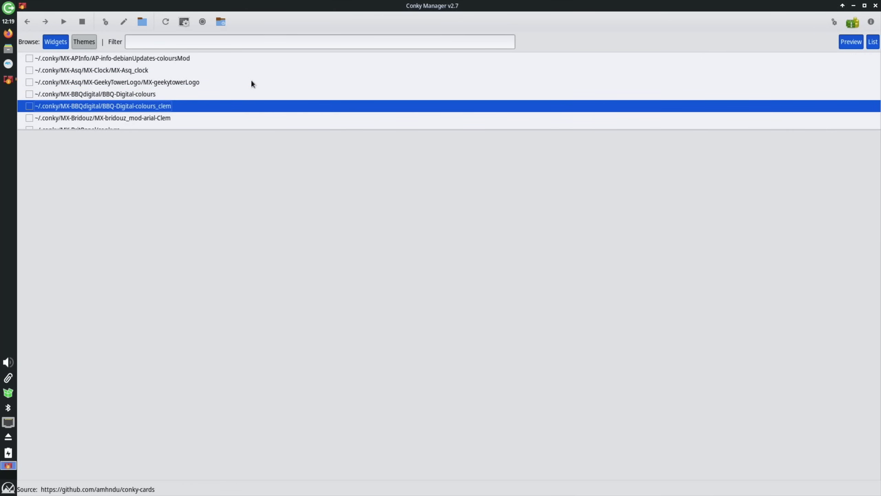
key("Down")
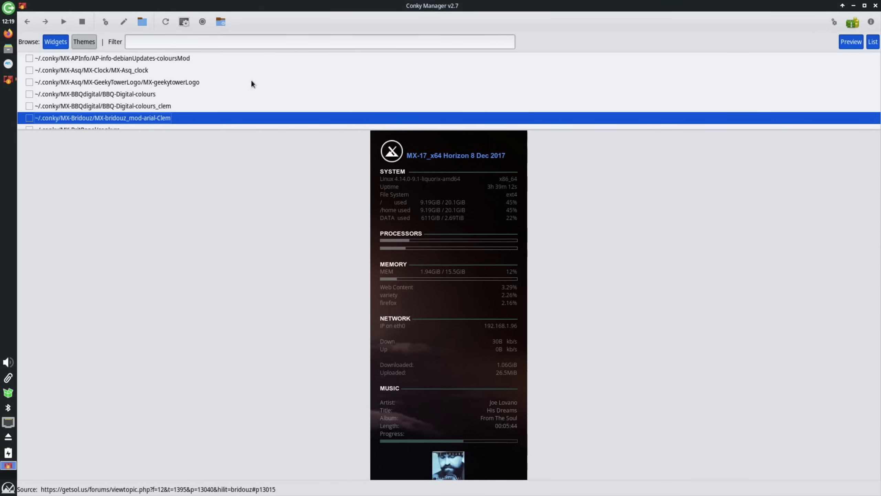
left_click(29, 117)
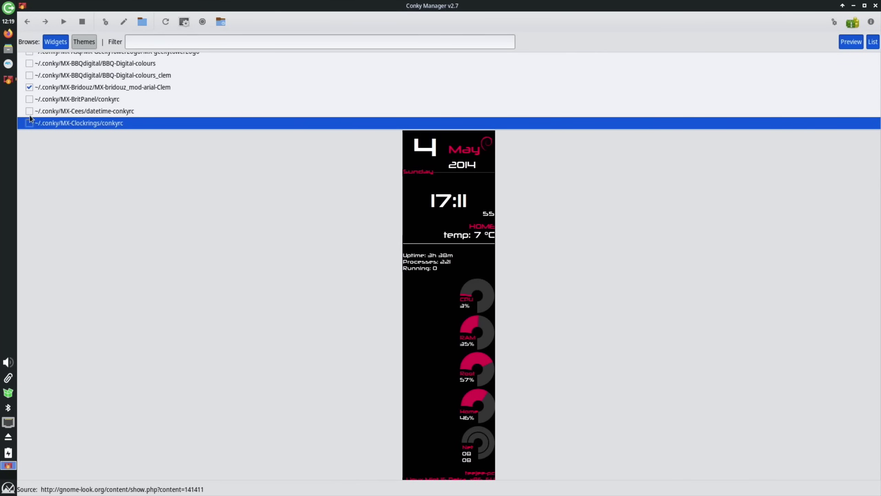
- Preview the Comfort, Conkyglass, conkyt_sm and Conkypatch widgets, then enable MX-CoreBlue
key("Down")
key("Down")
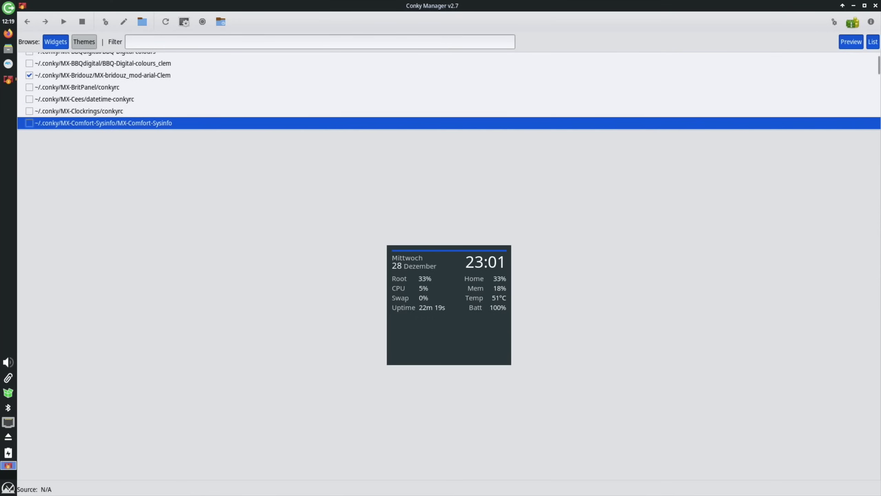
key("Down")
key("Down")
key("Down")
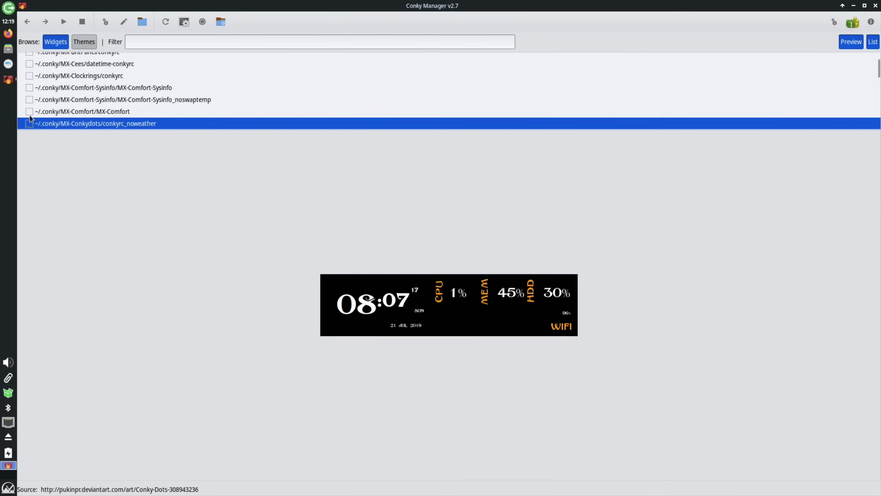
key("Down")
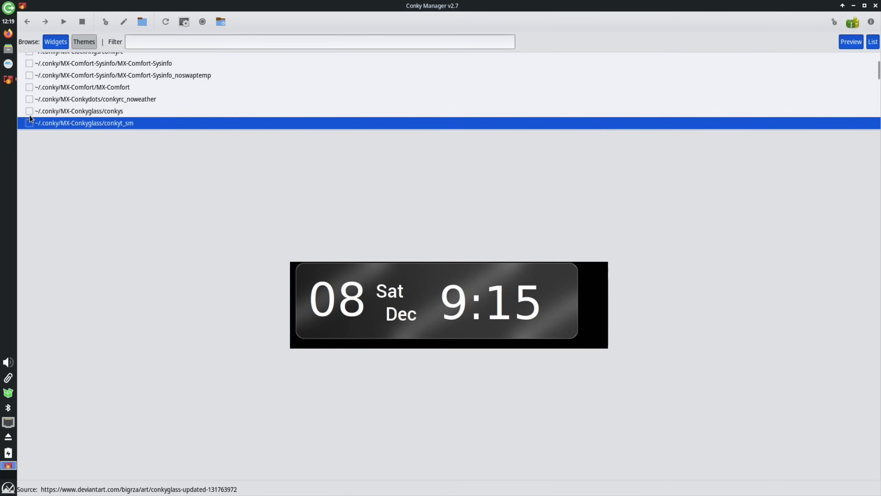
key("Down")
key("Down")
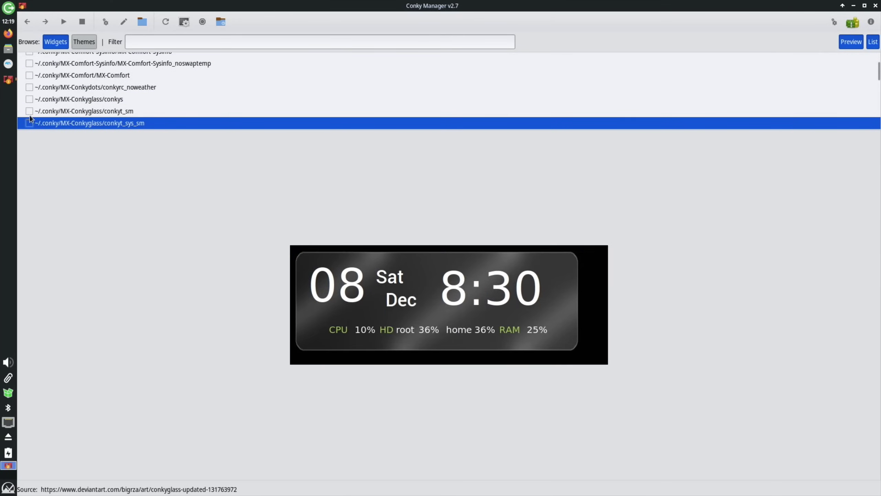
key("Down")
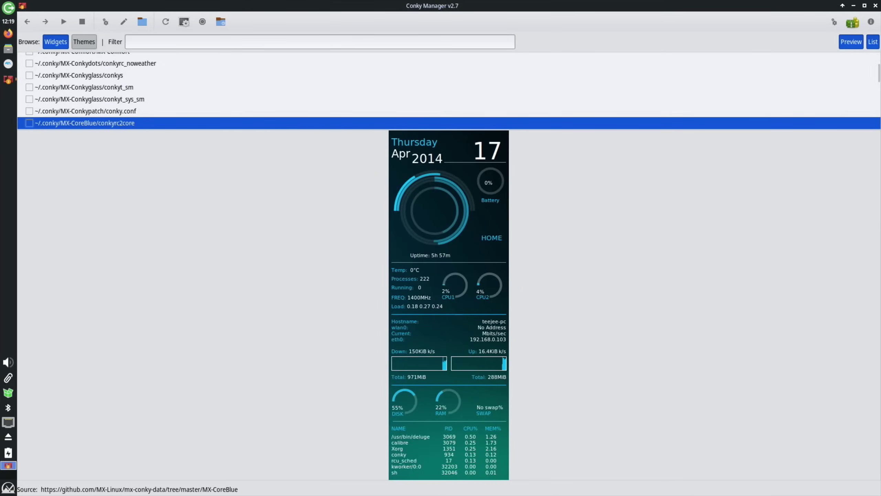
left_click(29, 122)
- Enable the MX-Cowon_MildBlue widget
key("Down")
key("Down")
key("Down")
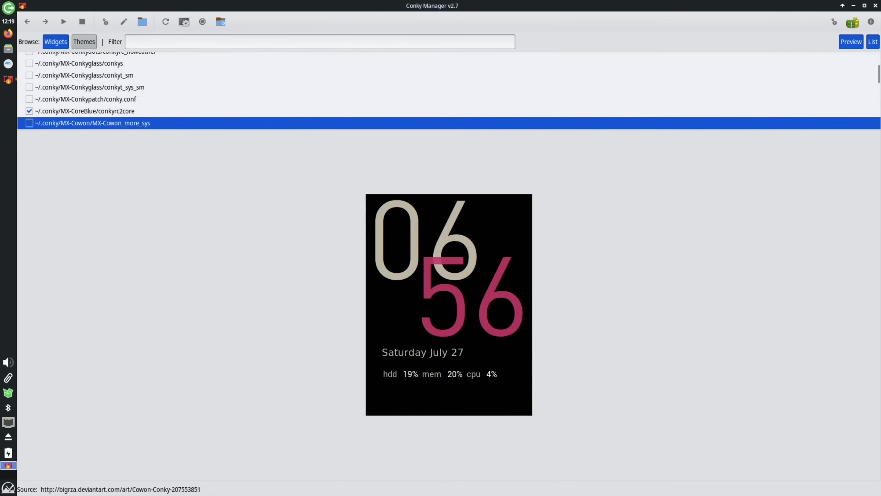
key("Down")
key("Down")
key("space")
key("Down")
key("Down")
key("Down")
key("Down")
key("Down")
- Preview Deadbeef, Flair, FluxKeys, Futuriste, Gotham, Hermoso and LSD, reaching the MIUI widget
key("Up")
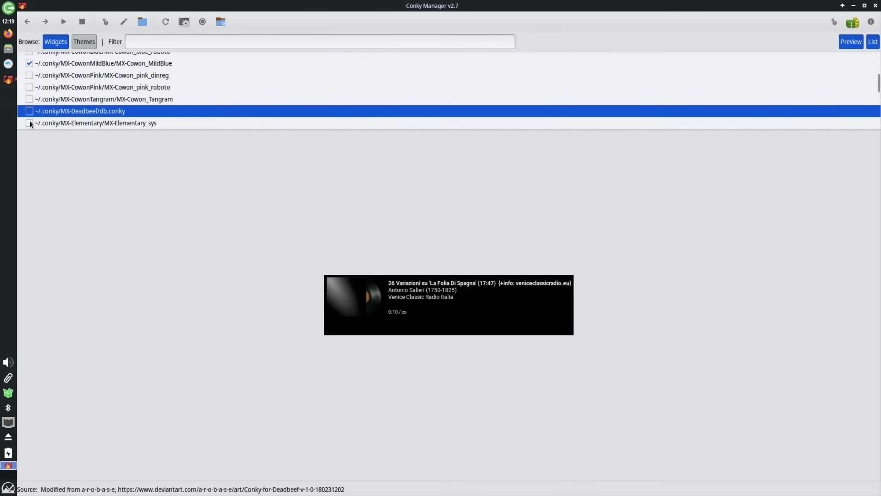
key("Down")
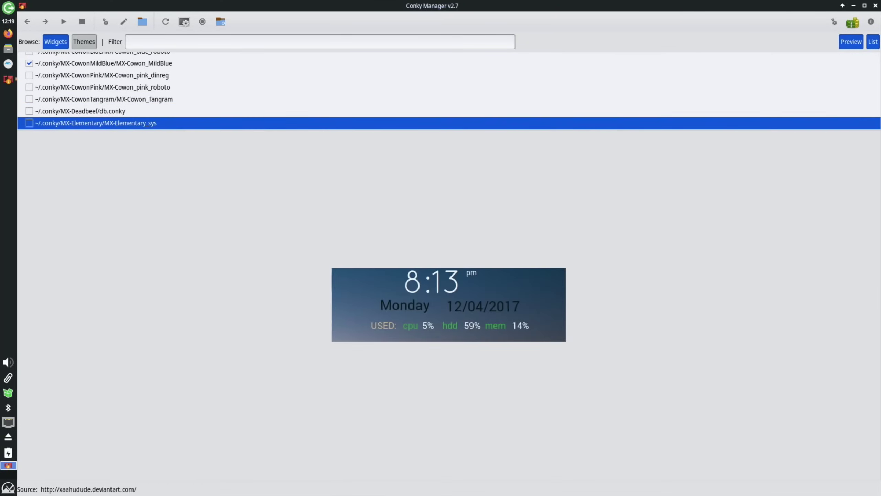
key("Down")
key("Down")
key("Down")
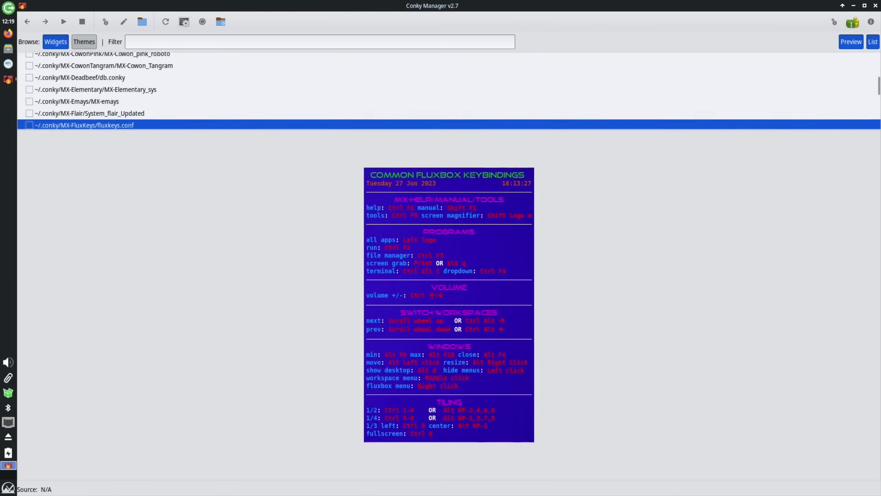
key("Down")
key("Down")
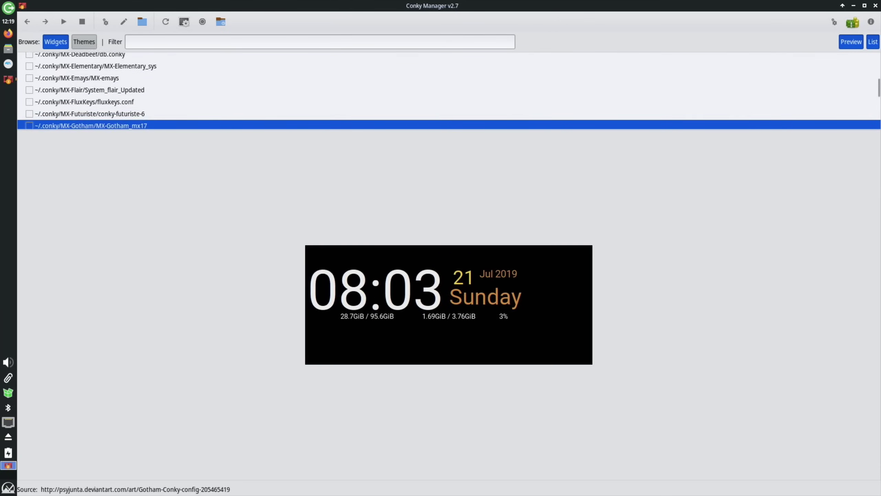
key("Up")
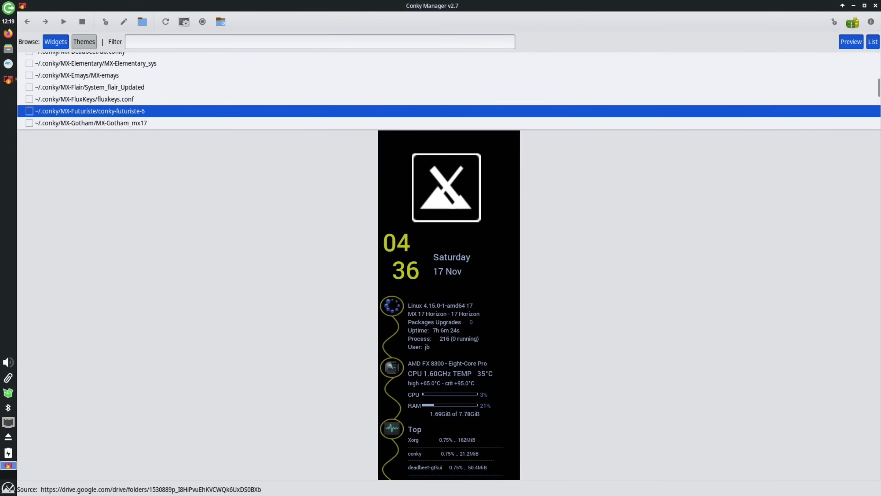
key("Down")
key("Down")
key("Down")
key("Down")
key("Down")
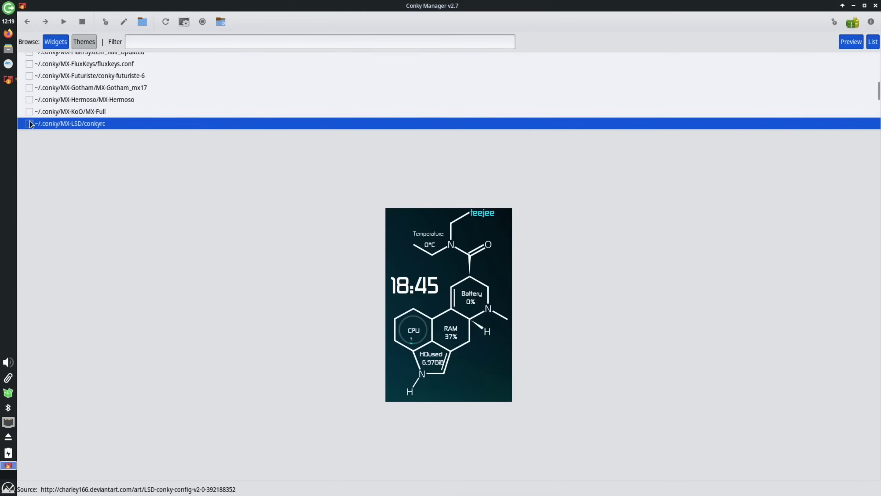
key("Up")
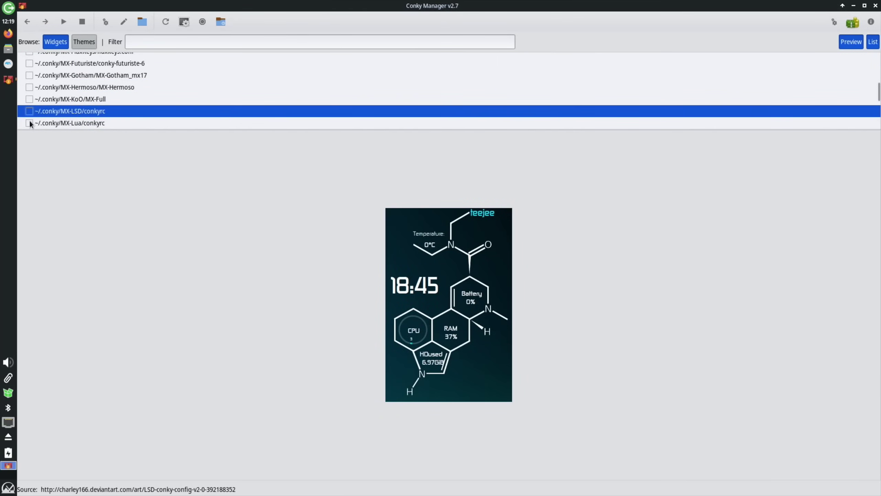
key("Down")
key("Down")
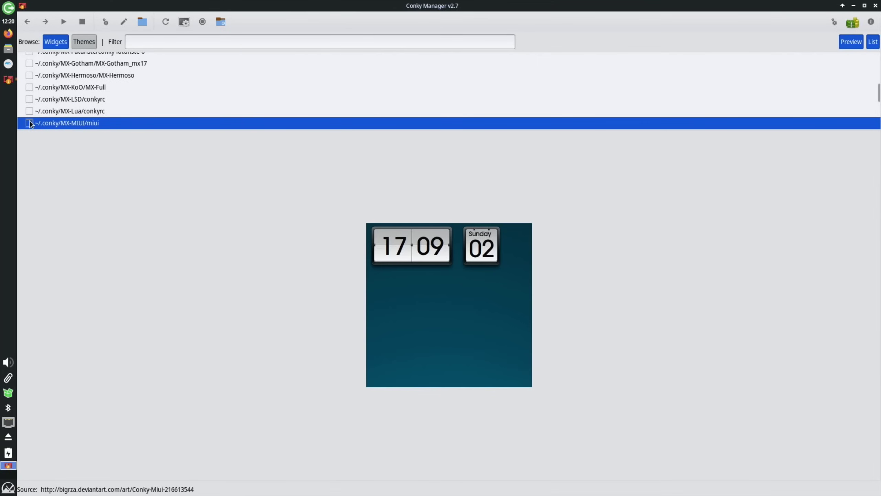
- Enable the MIUI flip-clock widget and check it on the desktop before restoring Conky Manager
left_click(30, 123)
left_click(853, 6)
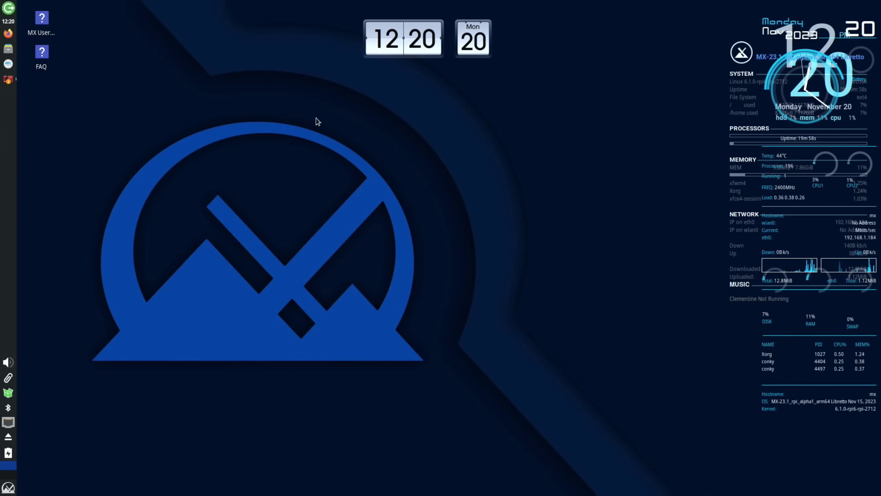
left_click(8, 80)
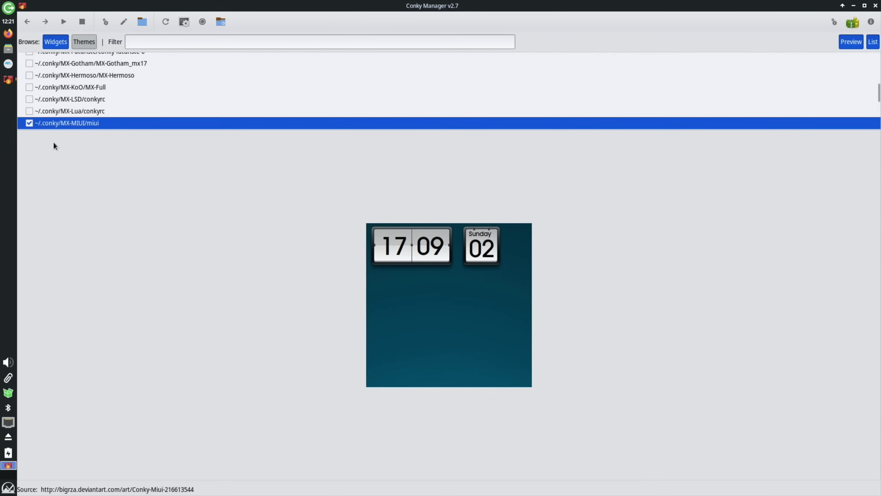
- Preview the ManyRoads, Notify, PaintSplash, Semplice and TeejeeTech widgets, then return to the top
key("Down")
key("Down")
key("Down")
key("Down")
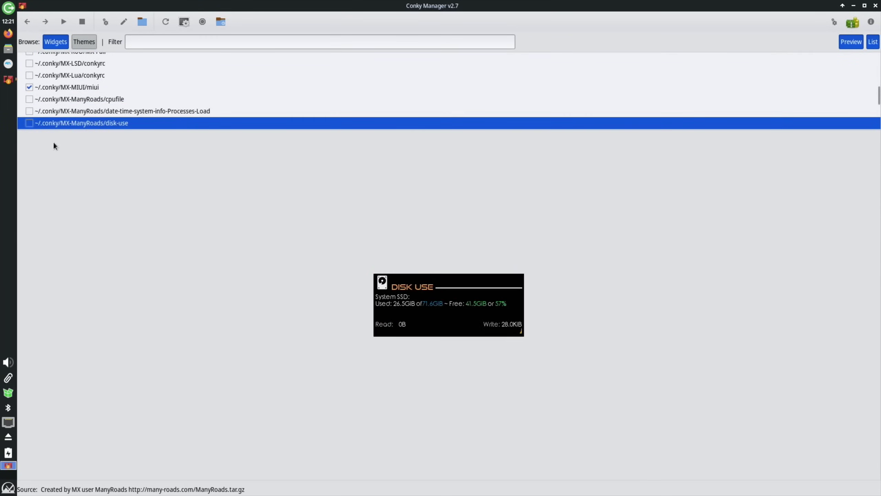
key("Down")
key("Down")
key("Down")
key("Down")
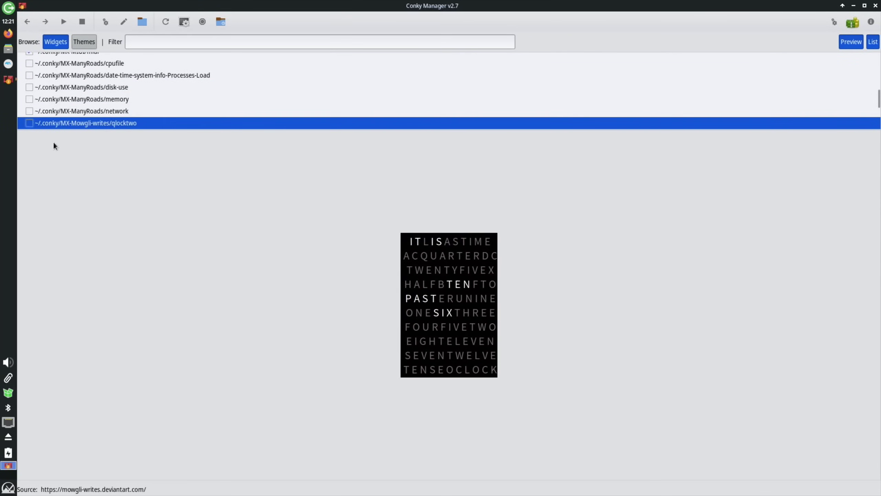
key("Down")
key("Down")
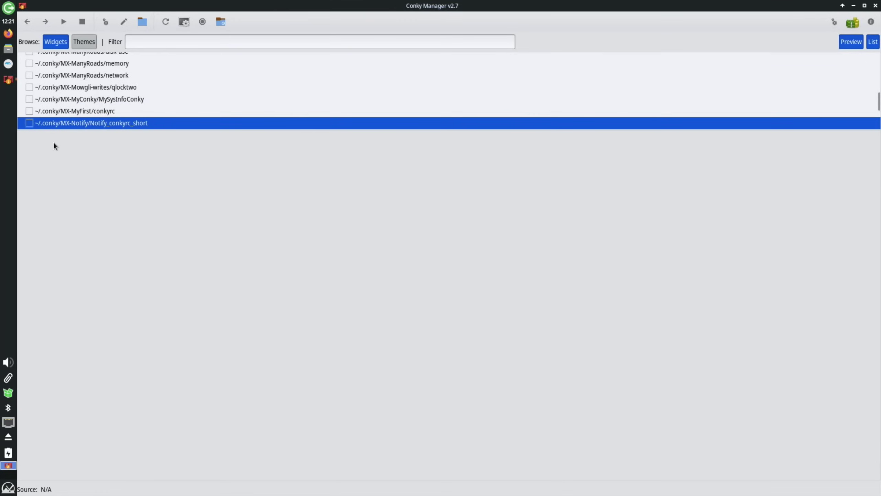
key("Down")
key("Up")
key("Up")
key("Down")
key("Down")
key("Down")
key("Down")
key("Down")
key("Down")
key("Down")
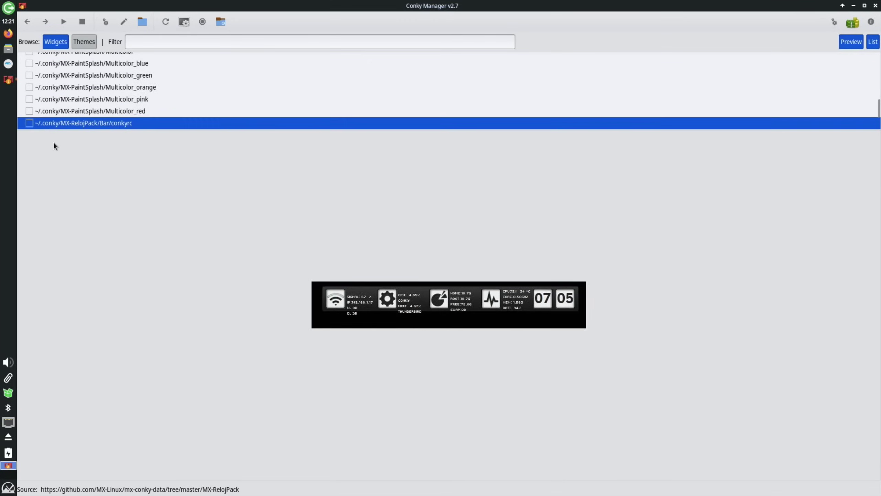
key("Down")
key("Down")
key("Down")
key("Down")
key("Down")
key("Down")
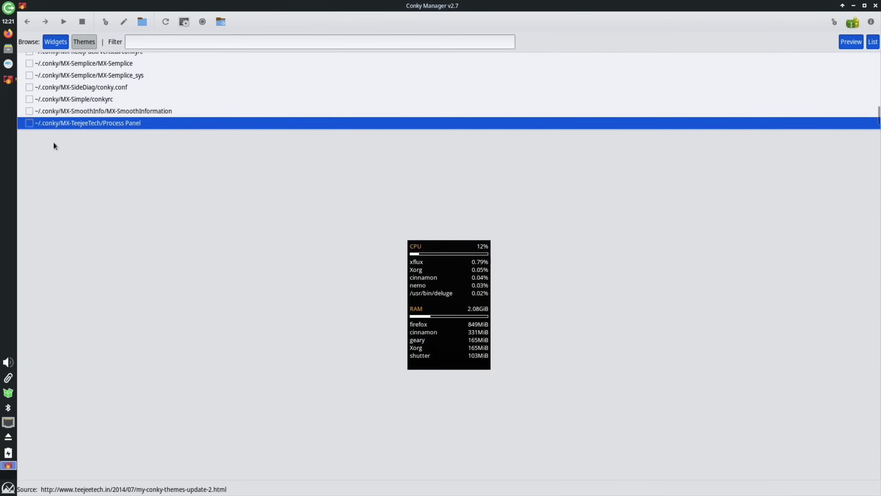
key("Down")
key("Down")
key("Down")
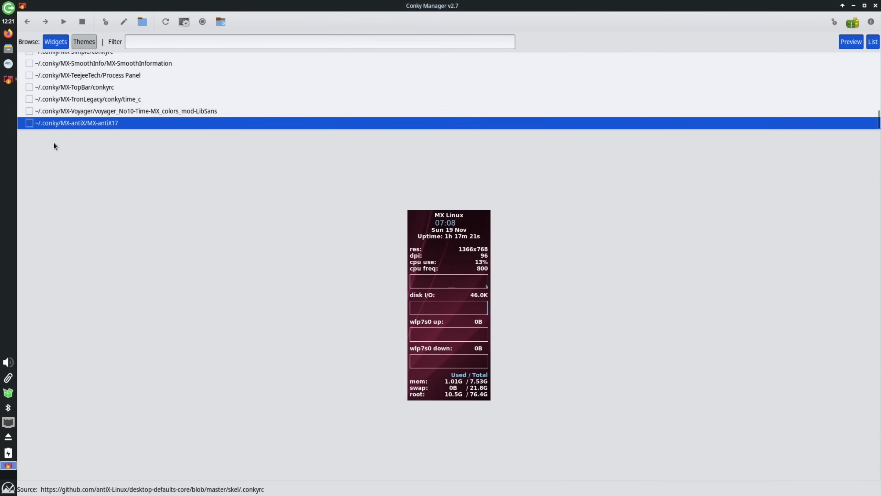
key("Up")
key("Up")
key("Up")
key("Up")
key("Up")
key("Up")
key("Up")
key("Up")
key("Up")
key("Up")
key("Up")
key("Up")
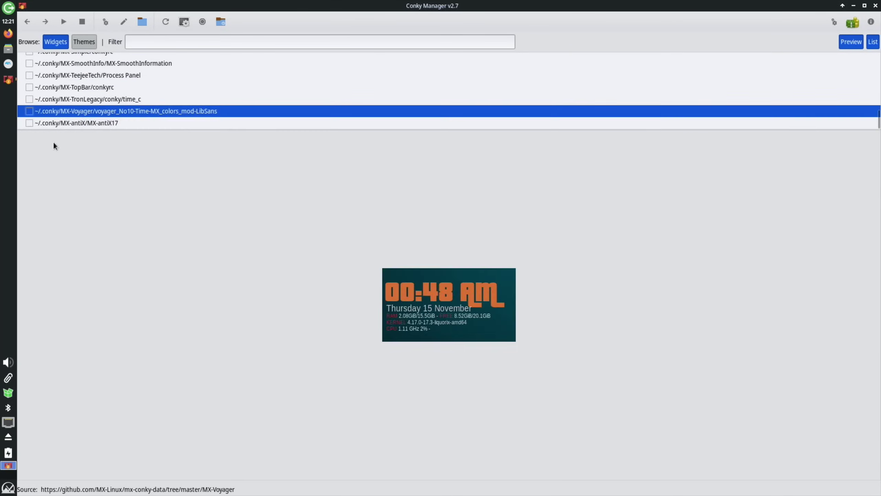
key("Up")
key("Up")
key("Up")
key("Up")
key("Up")
key("Up")
key("Up")
key("Up")
key("Up")
key("Up")
key("Up")
key("Up")
key("Up")
key("Up")
key("Up")
key("Up")
- Untick MX-Cowon_MildBlue after previewing the Cowon variants, and minimize Conky Manager
key("Down")
key("Down")
key("Down")
key("Down")
key("Down")
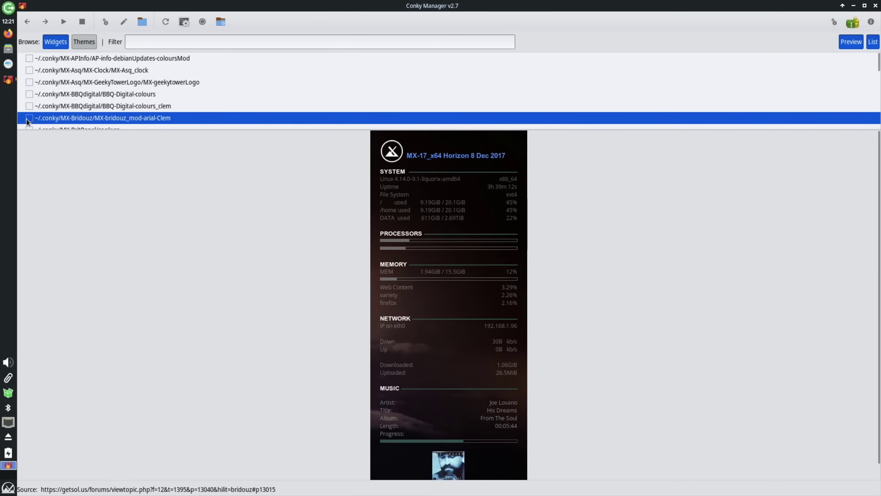
key("Down")
key("Down")
key("Down")
key("Down")
key("Down")
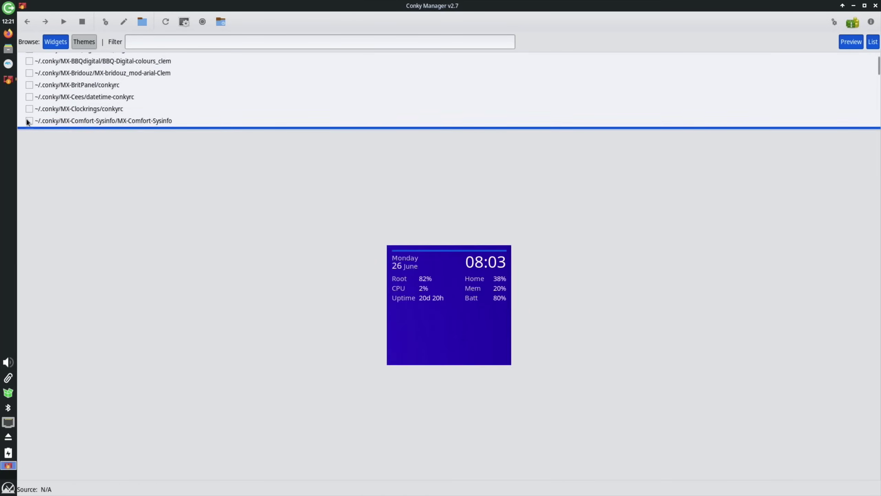
key("Down")
key("Down")
key("Down")
key("Down")
key("Down")
key("Down")
key("Down")
key("Down")
key("Down")
key("Down")
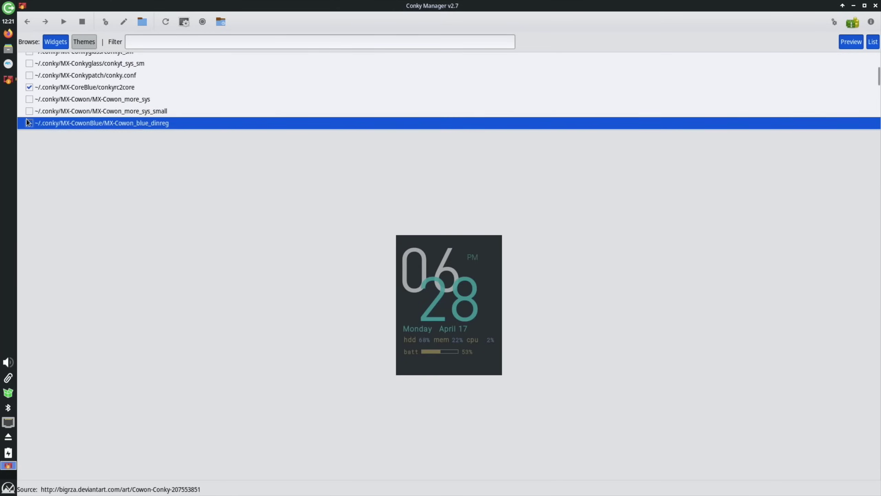
left_click(46, 89)
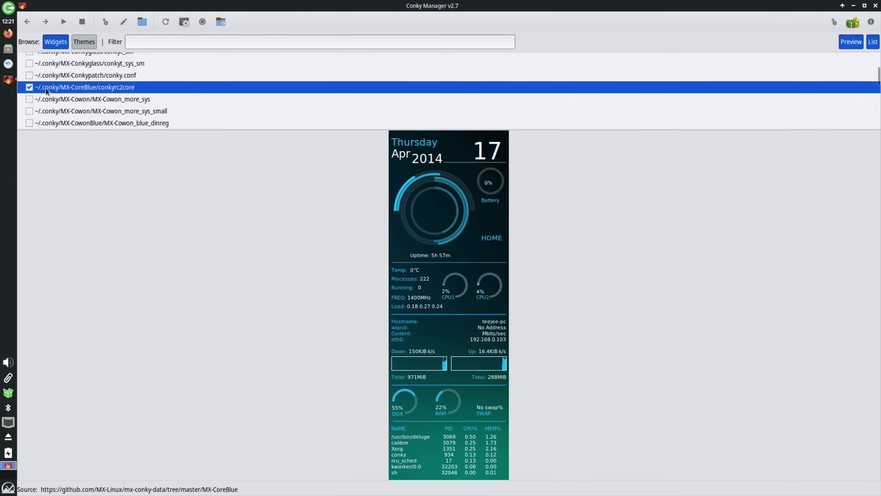
key("Down")
key("Down")
key("Down")
key("Down")
key("Down")
key("Down")
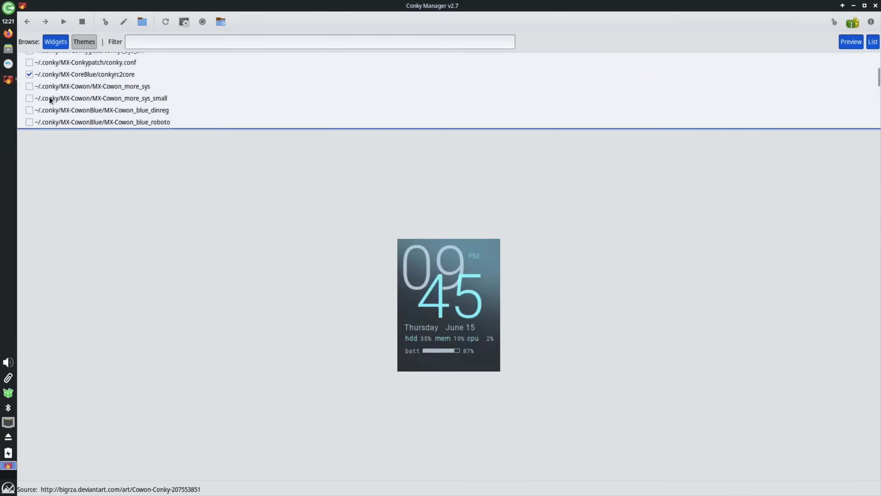
key("Down")
key("Down")
key("Down")
key("Down")
key("Down")
key("Down")
key("Down")
key("Down")
key("Up")
key("Up")
key("Up")
key("Up")
key("Up")
key("Up")
key("Up")
key("Up")
key("Up")
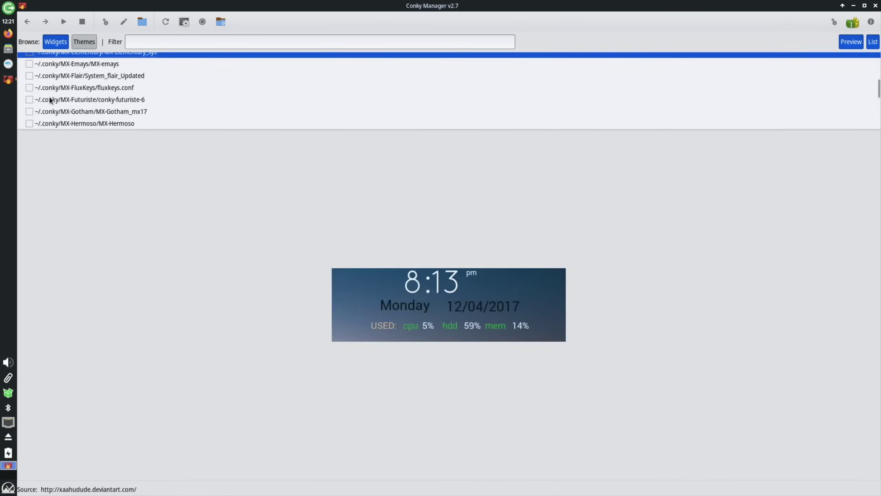
key("Up")
key("Up")
key("Up")
key("Down")
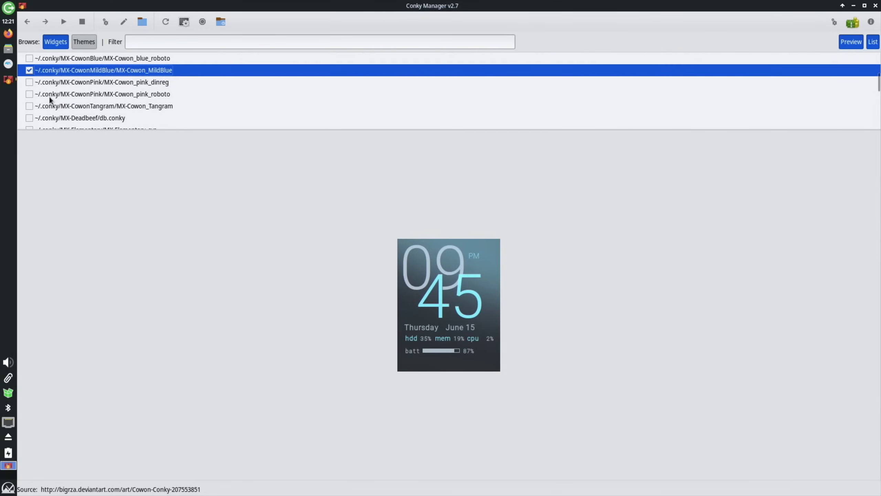
key("space")
left_click(29, 71)
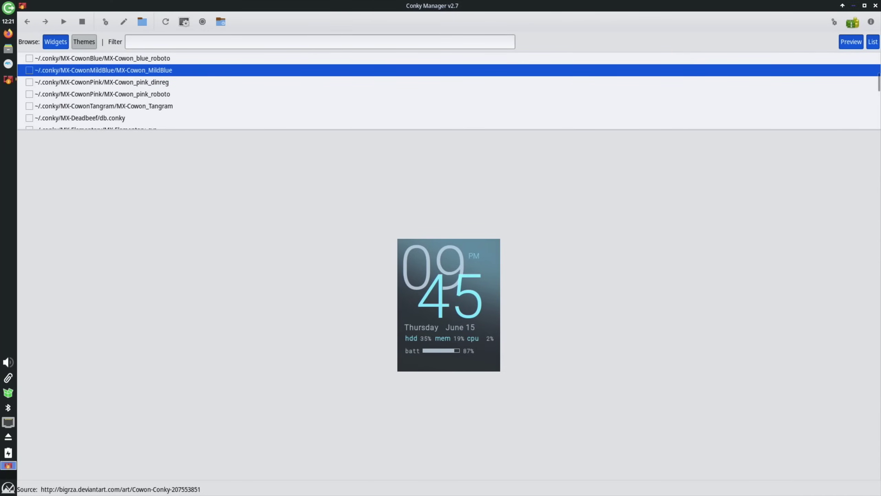
left_click(853, 6)
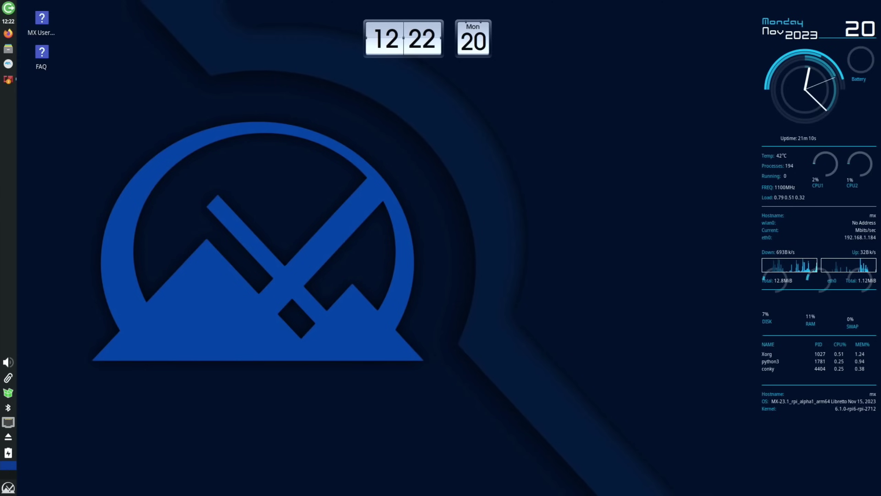
- Open Desktop Settings on the Background tab from the desktop context menu
right_click(287, 225)
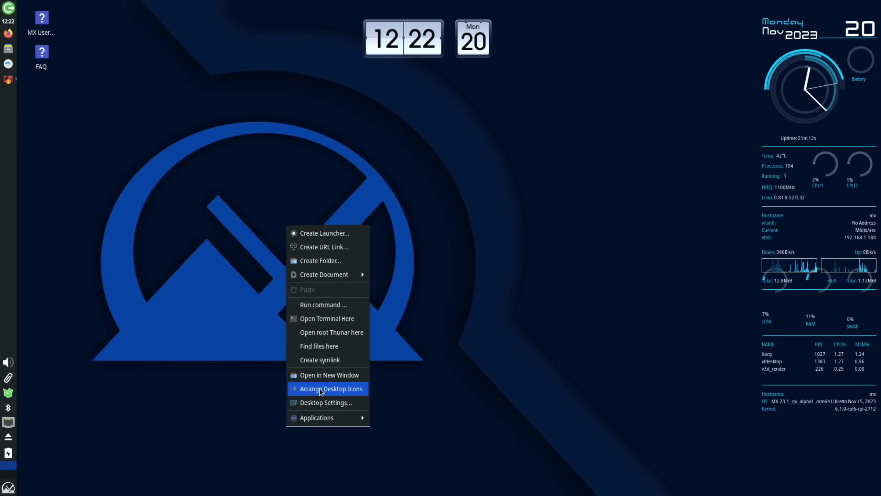
left_click(322, 403)
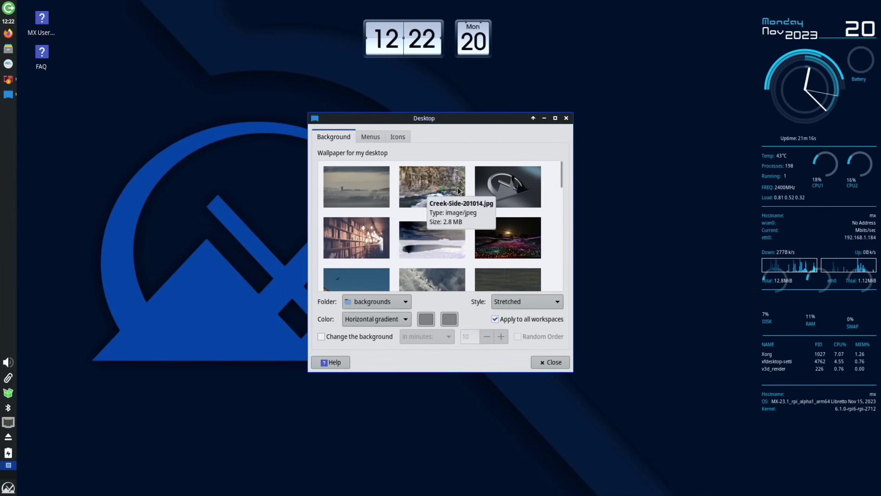
scroll(457, 188, "down", 1)
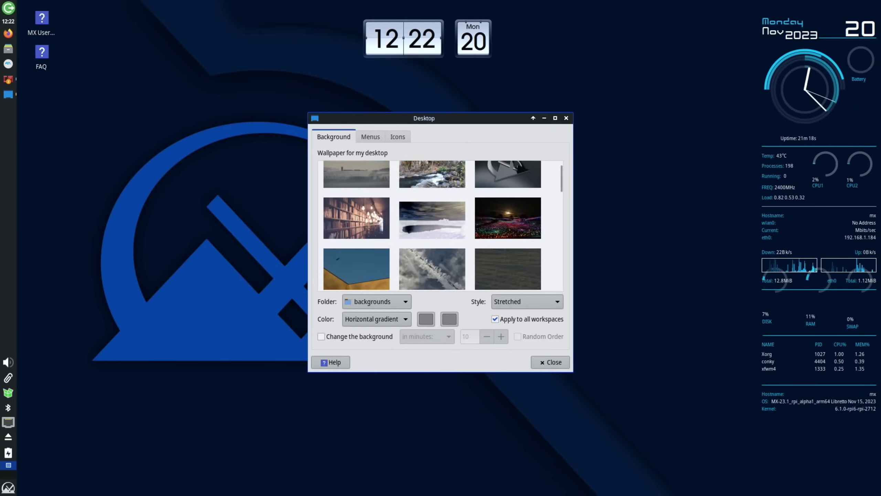
- Try the yellow-wall, light-field and orange-mountain wallpapers, keep the blue kite one, and close
left_click(378, 264)
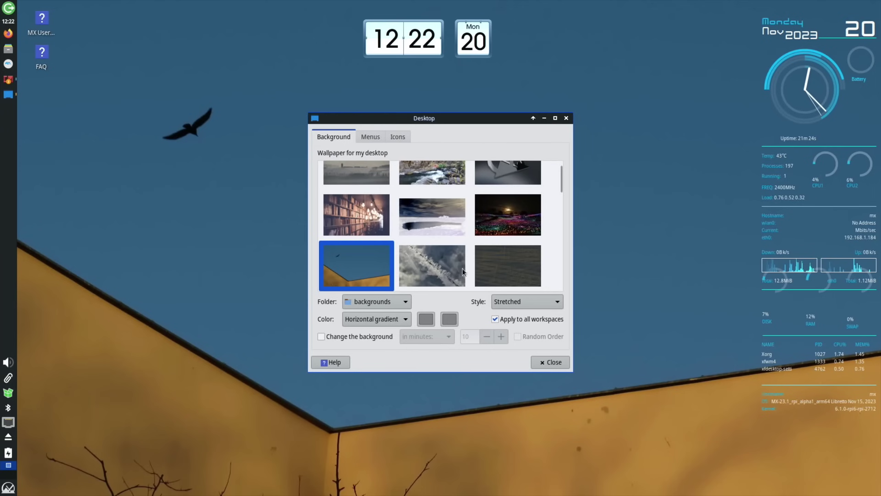
left_click(514, 216)
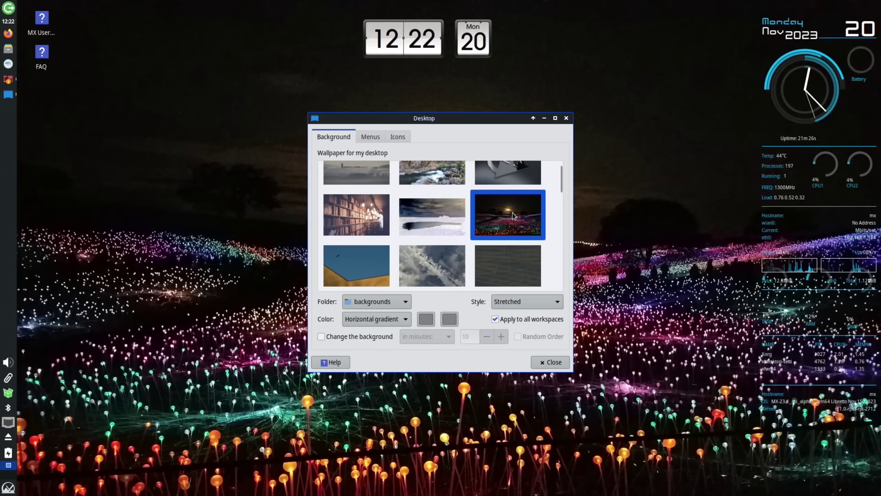
scroll(512, 214, "down", 6)
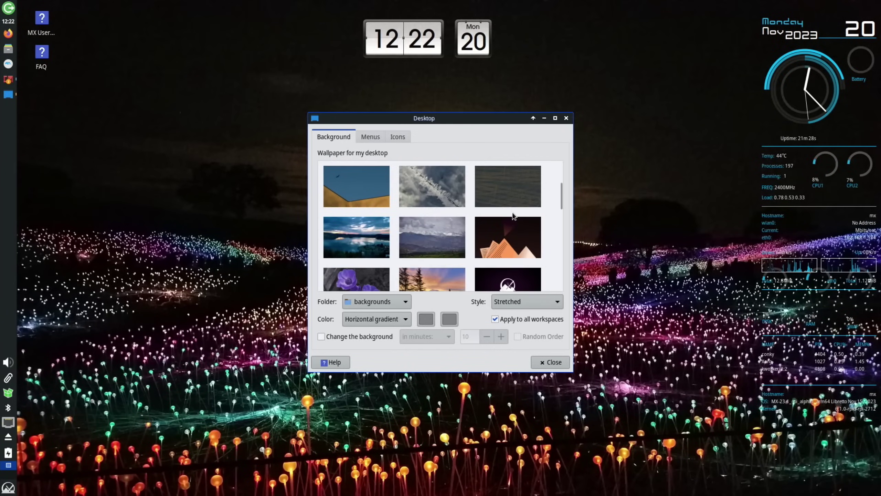
left_click(512, 215)
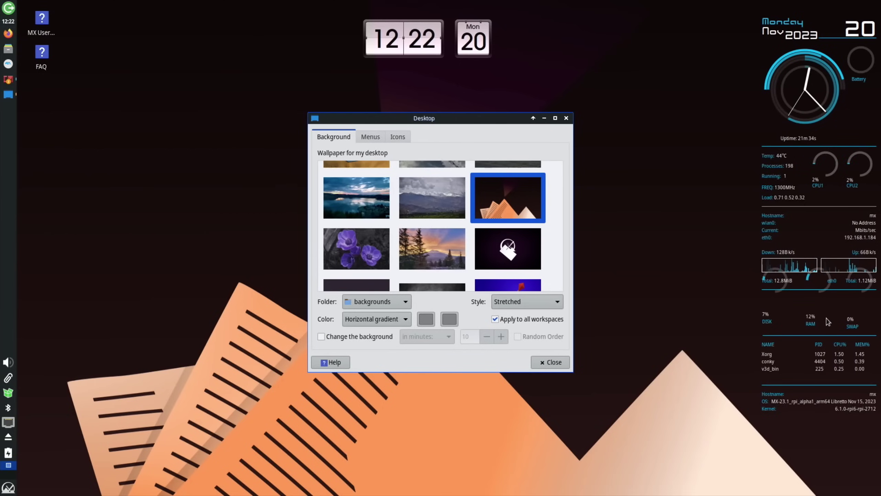
scroll(510, 242, "down", 2)
left_click(514, 243)
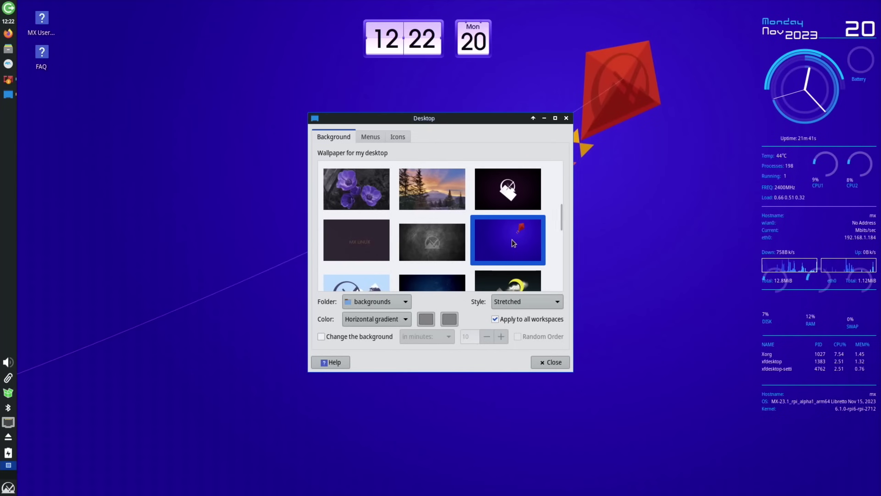
scroll(517, 222, "down", 5)
key("alt+F4")
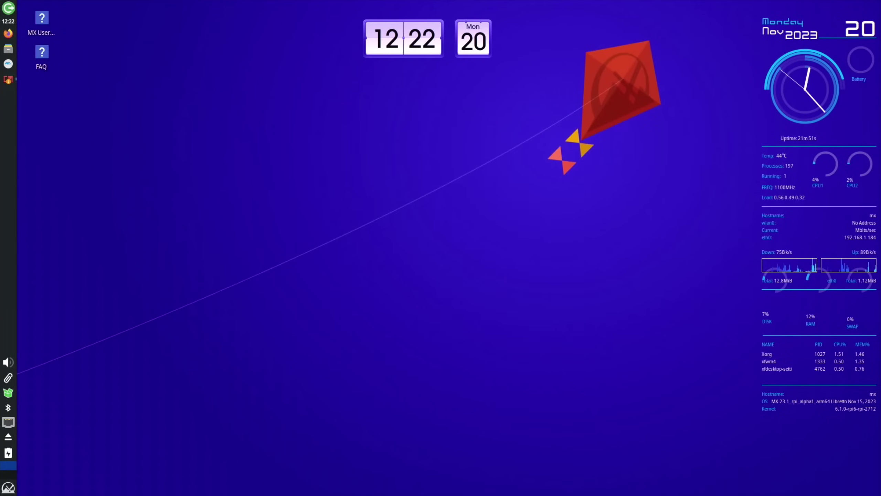
- Open a root Thunar from the desktop context menu, authenticating with the account password
right_click(278, 306)
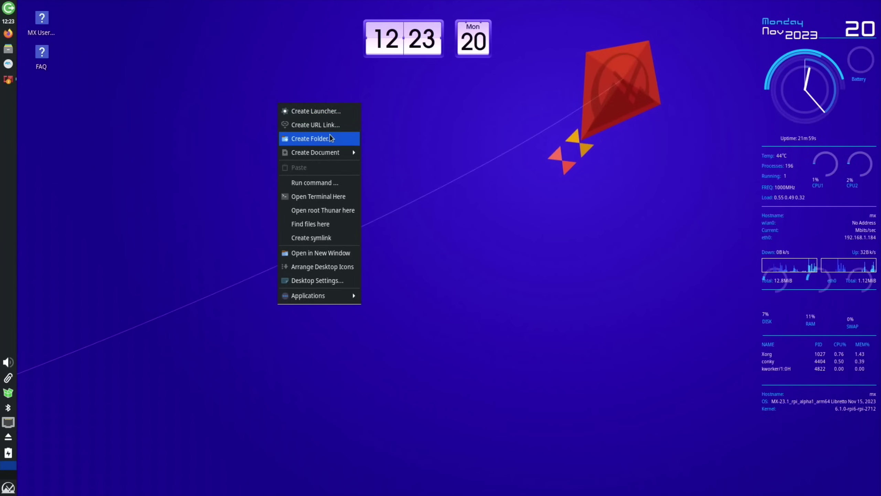
mouse_move(328, 153)
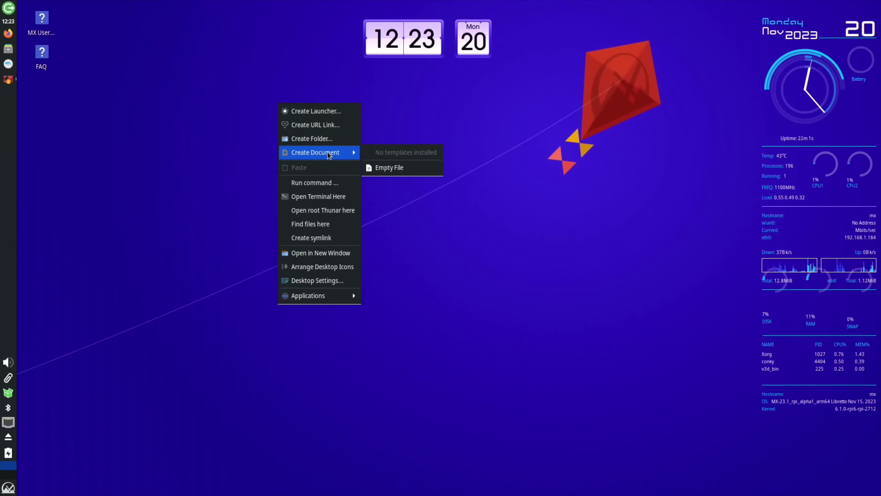
left_click(321, 211)
type("********")
key("Return")
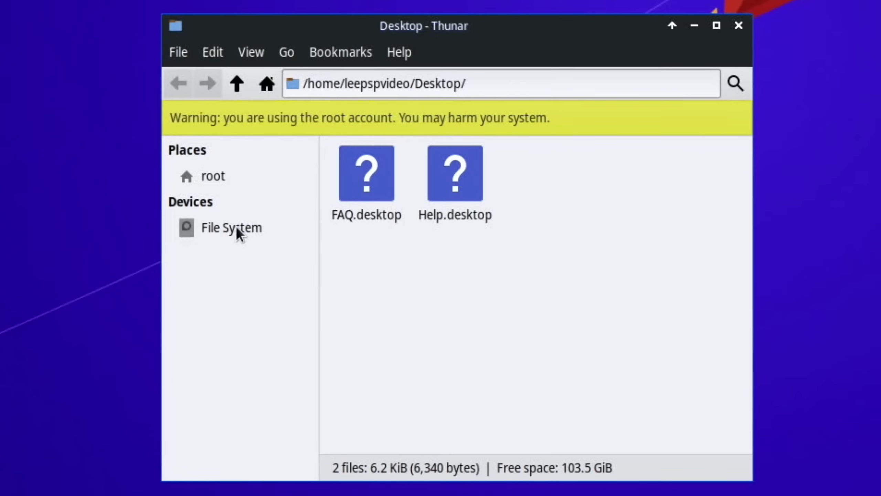
- Browse /boot to view the kernel, initrd and config files, then close Thunar
left_click(237, 228)
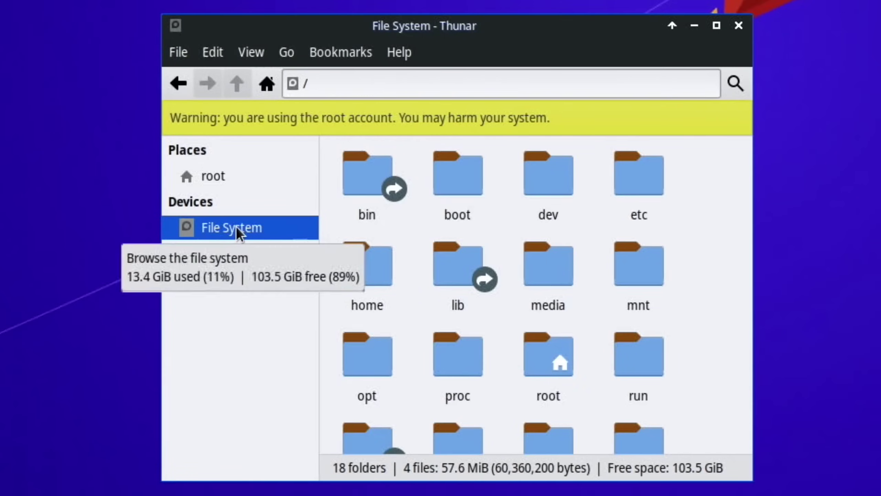
double_click(473, 188)
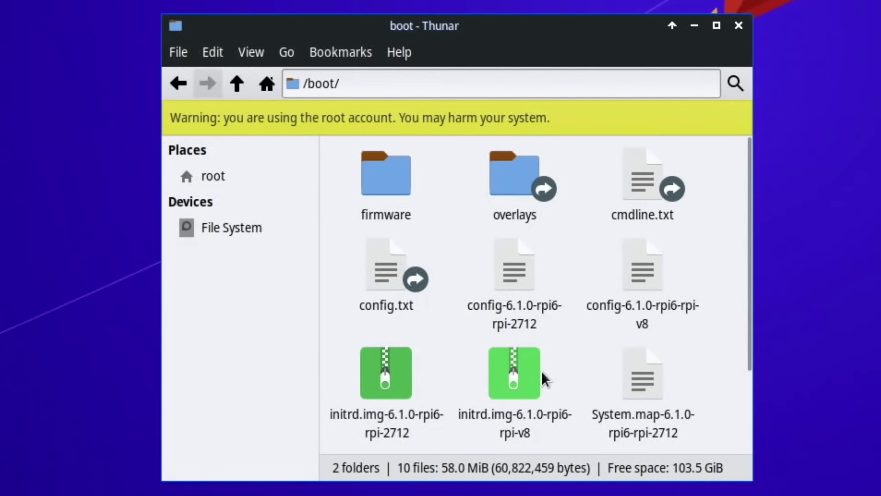
scroll(541, 370, "down", 3)
scroll(541, 370, "up", 3)
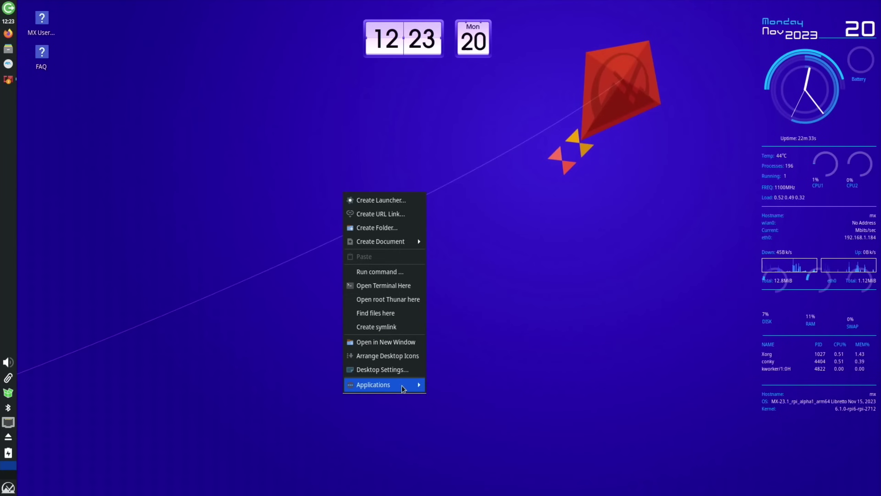
mouse_move(403, 385)
mouse_move(451, 389)
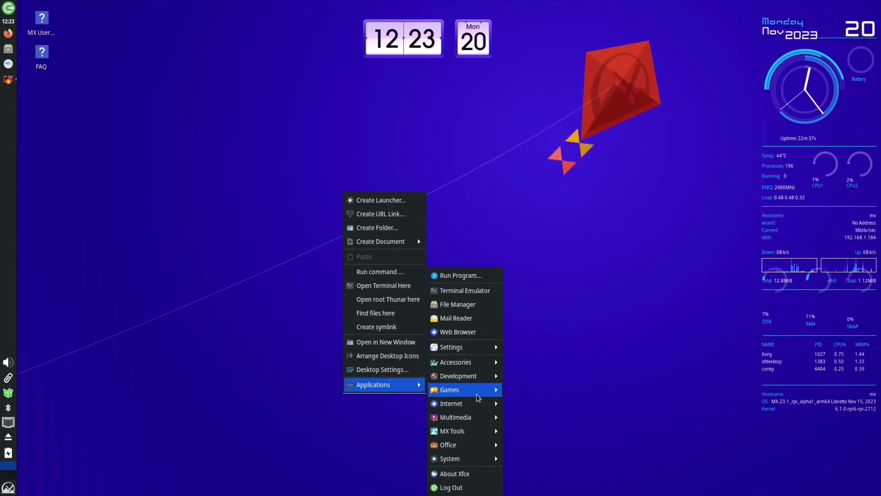
- Launch GParted from the menu search and authenticate with the admin password
left_click(549, 233)
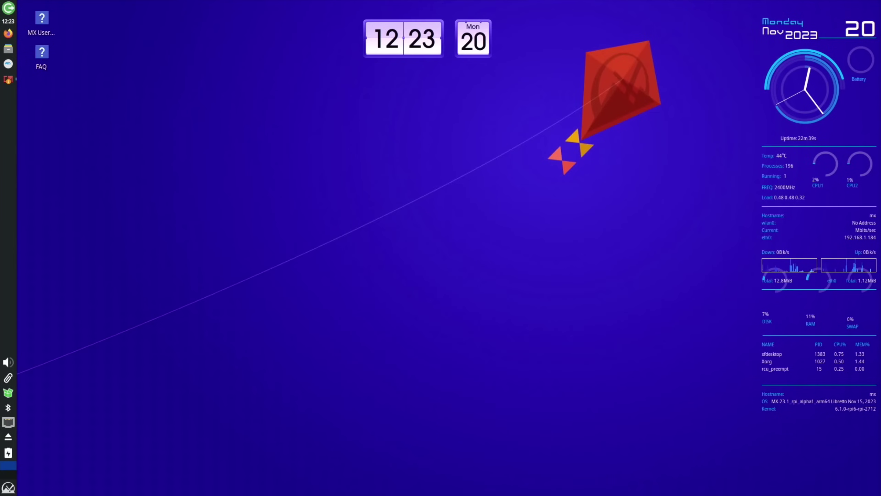
key("super")
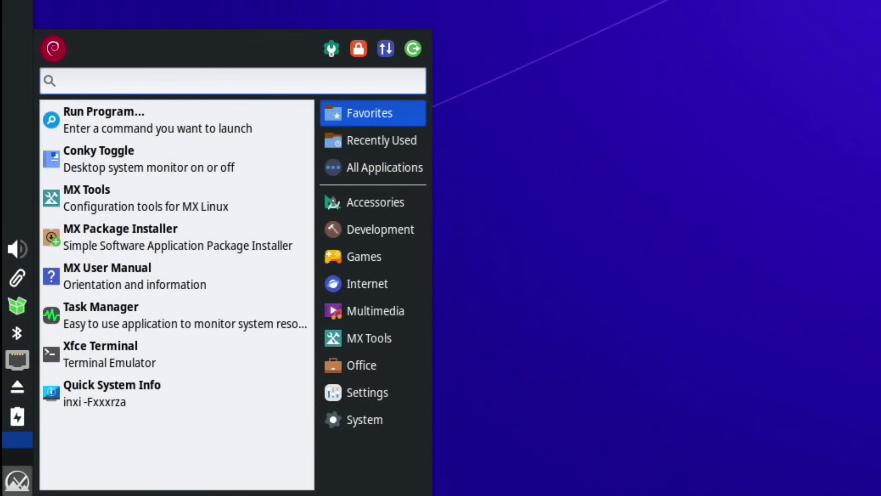
type("con")
key("BackSpace")
key("BackSpace")
key("BackSpace")
type("gpa")
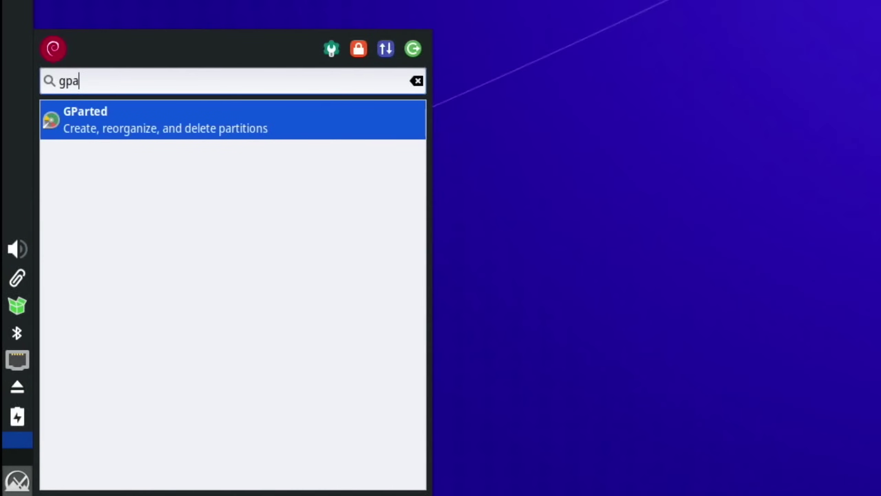
key("Return")
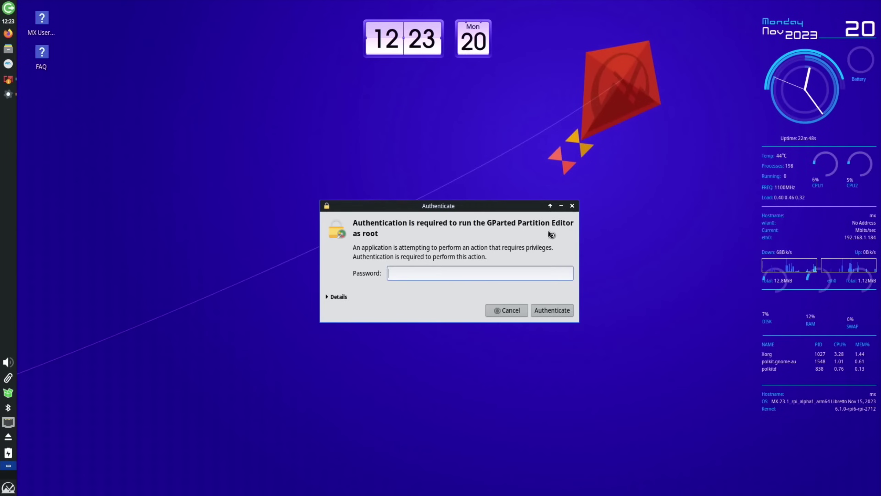
type("demo23")
key("Return")
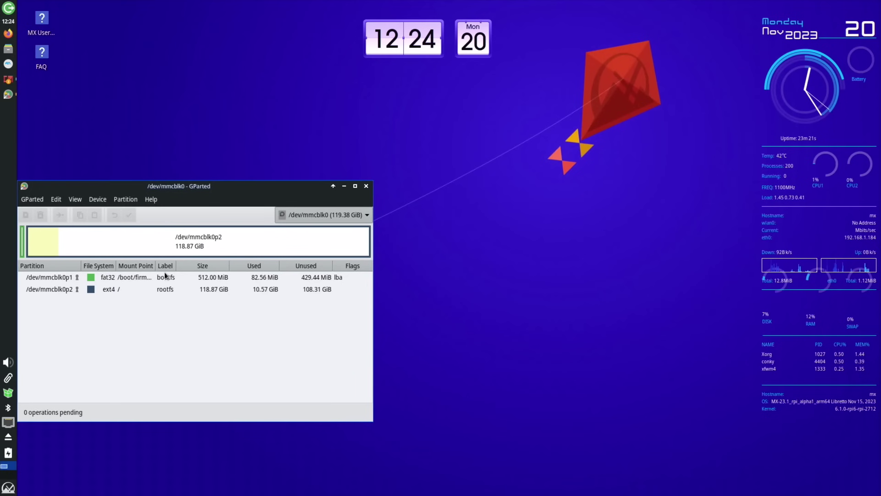
- Review mmcblk0's 512 MiB fat32 bootfs and 118.87 GiB ext4 rootfs, then quit GParted
left_click_drag(185, 189, 312, 163)
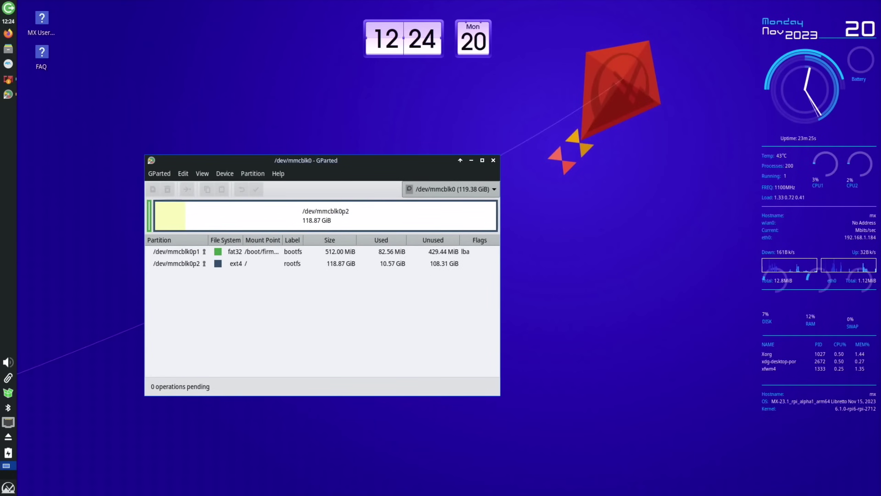
key("ctrl+q")
key("super")
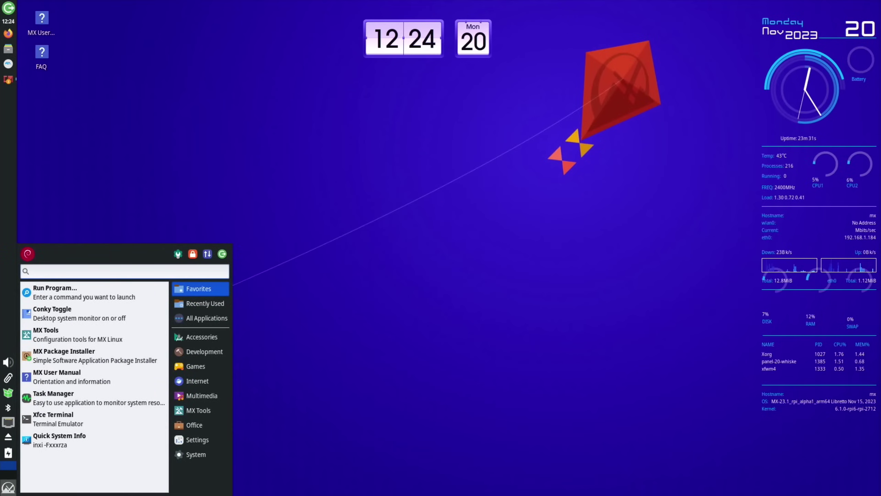
- Launch Dolphin Emulator and boot Dave Mirra Freestyle BMX 2 (USA).iso from Downloads
key("Escape")
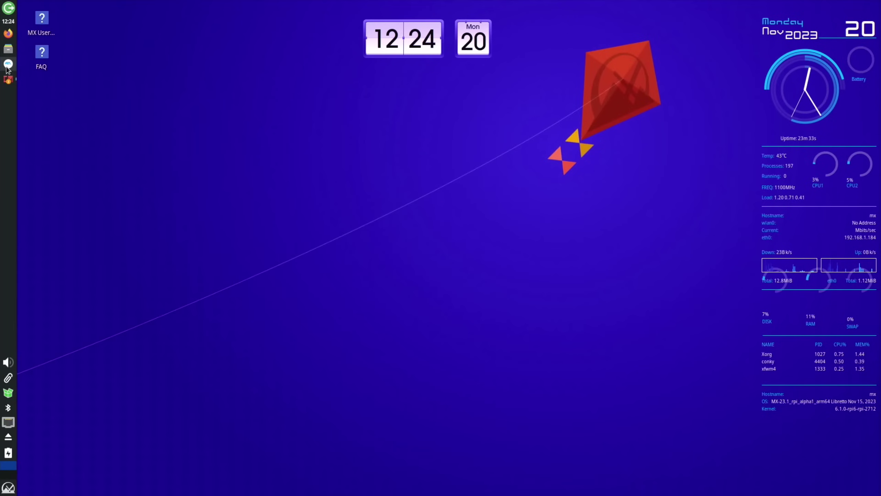
left_click(7, 67)
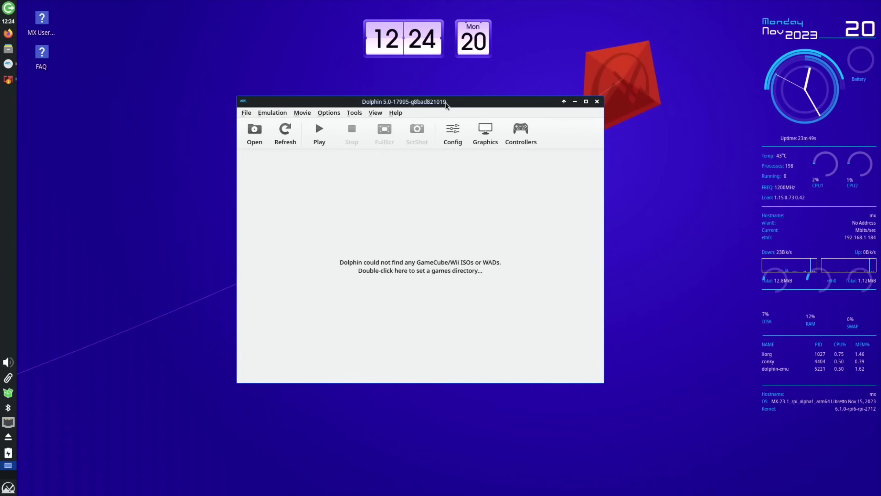
left_click(254, 132)
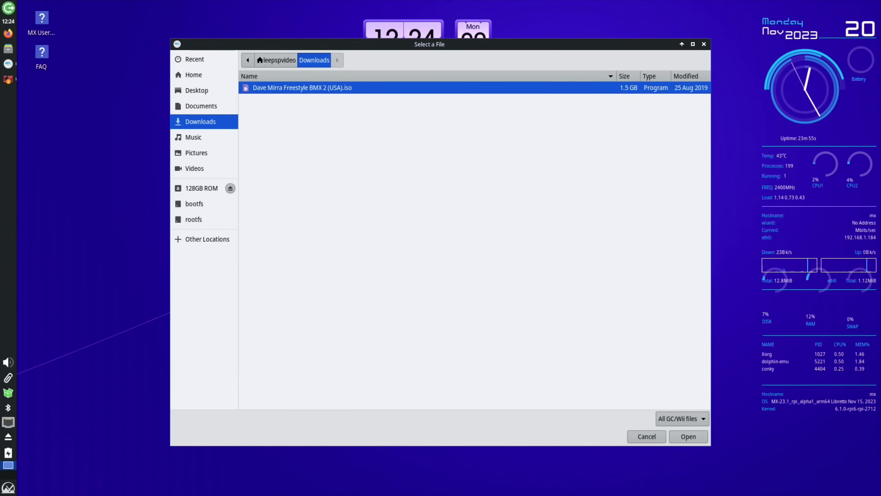
key("Return")
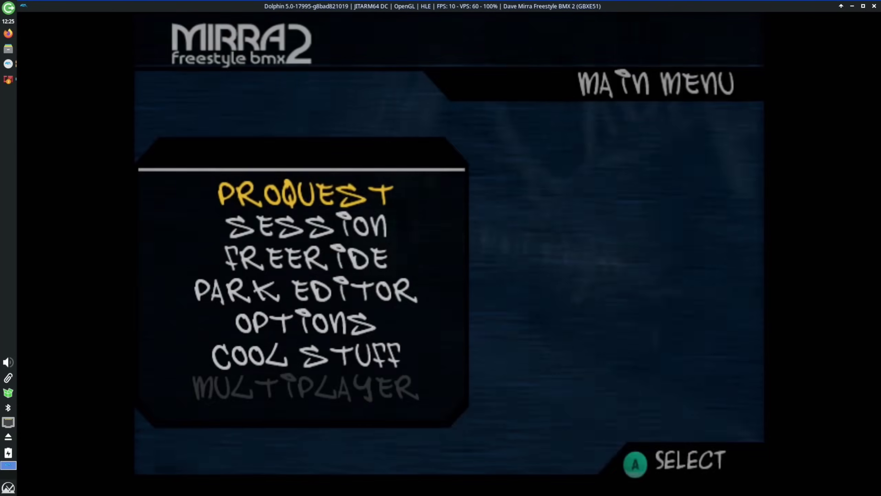
- Ride a PROQUEST session to 5760 points, then request stopping the emulation
key("Return")
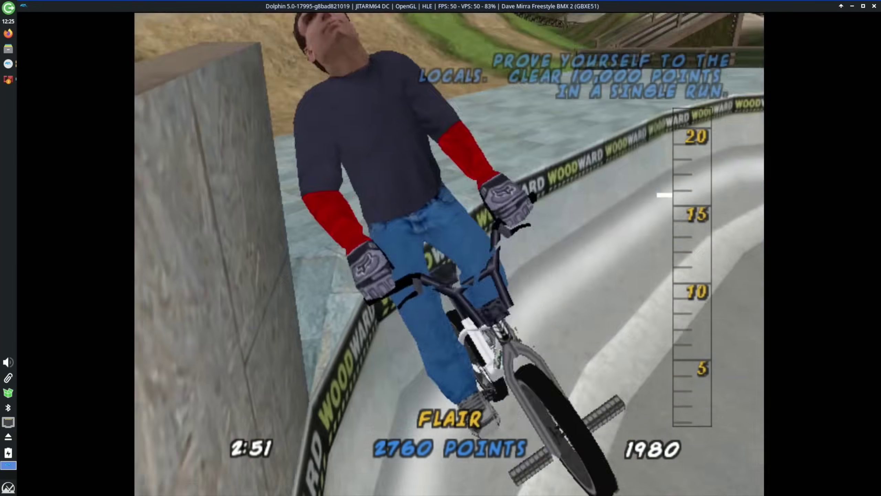
key("Escape")
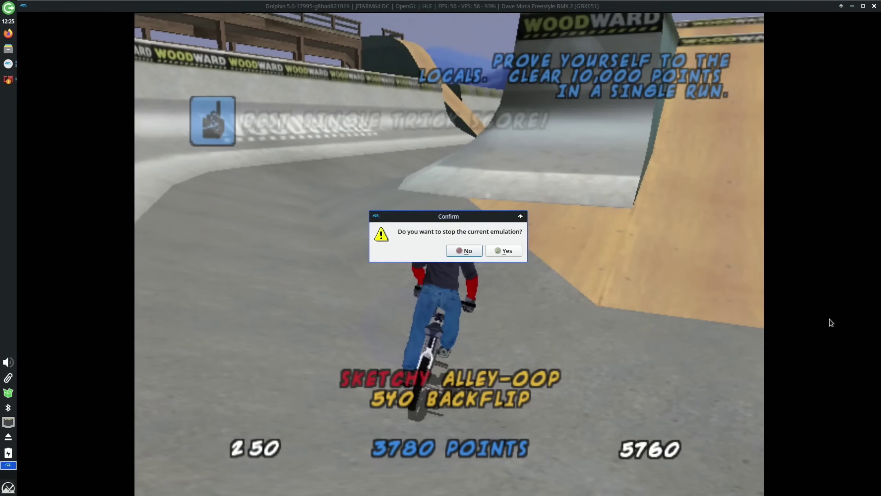
- Stop the game and set the graphics backend to Vulkan on the V3D 7.1.7 adapter
left_click(503, 250)
left_click(488, 130)
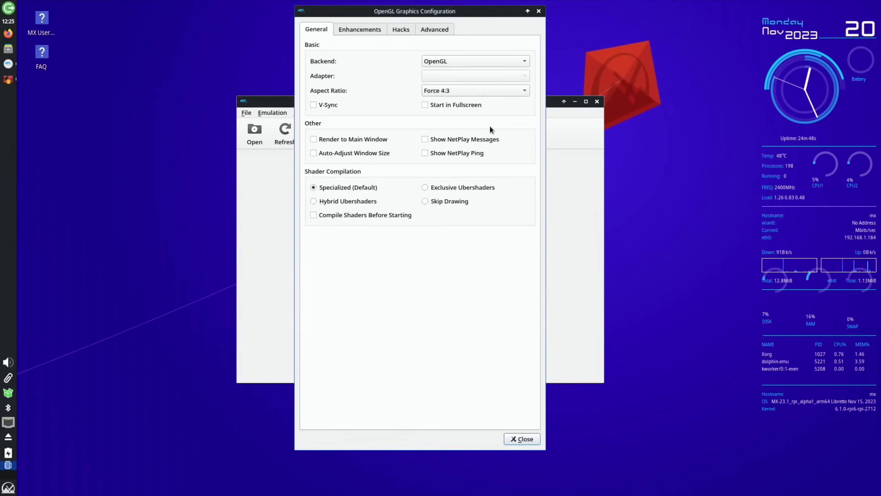
left_click(498, 59)
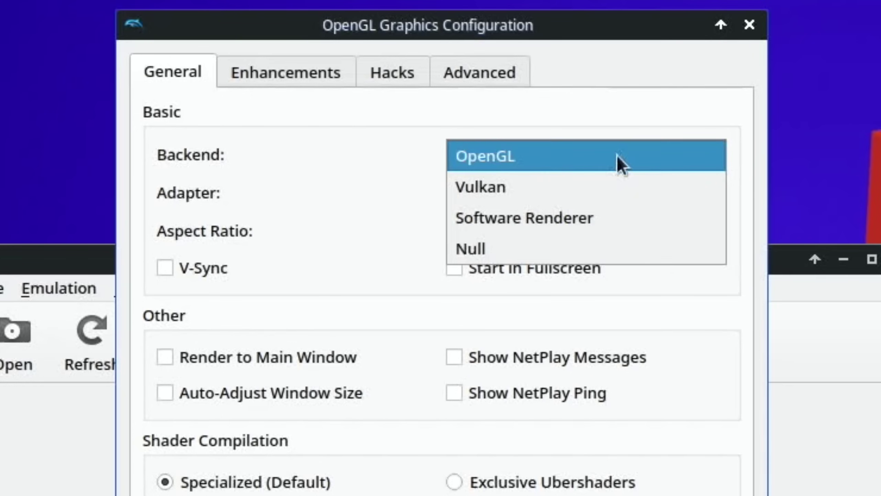
left_click(590, 186)
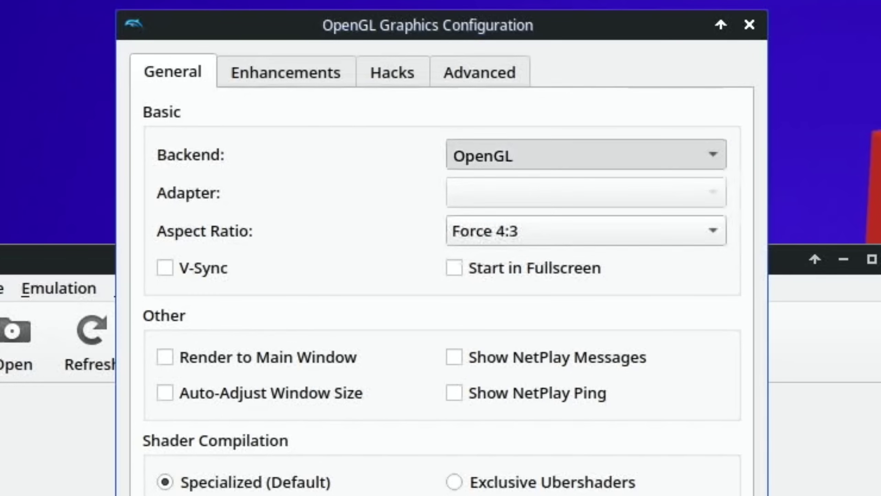
left_click(564, 193)
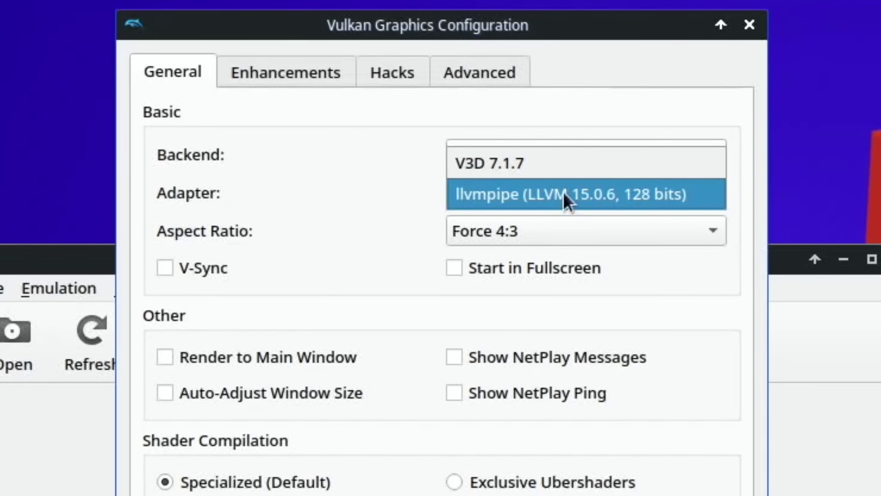
left_click(503, 166)
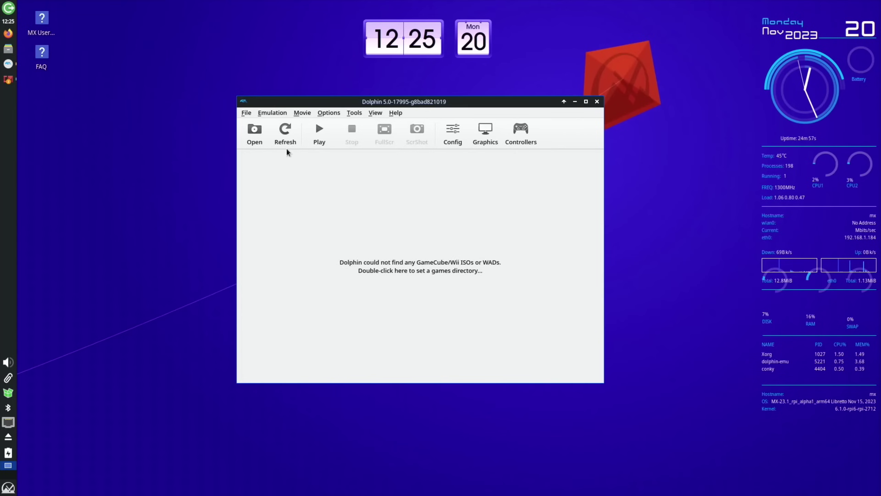
- Boot the Dave Mirra ISO on Vulkan and dismiss both bounding box warnings
left_click(255, 134)
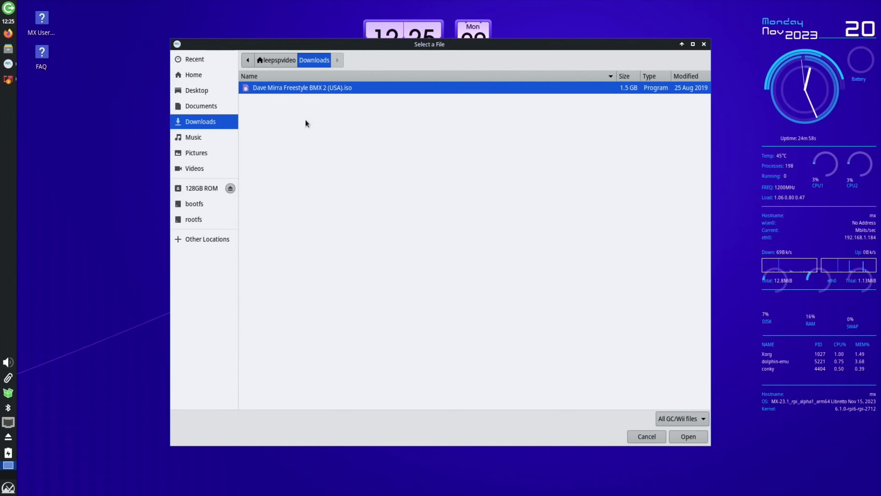
double_click(293, 89)
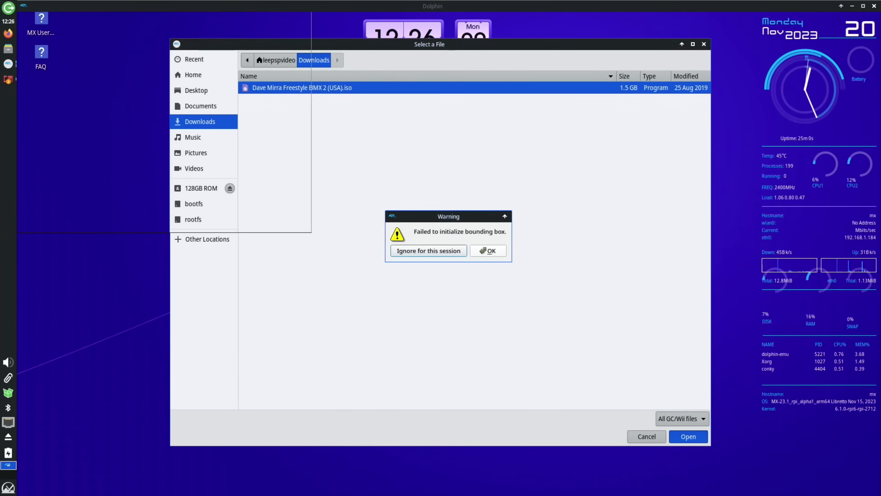
left_click(484, 252)
left_click(461, 249)
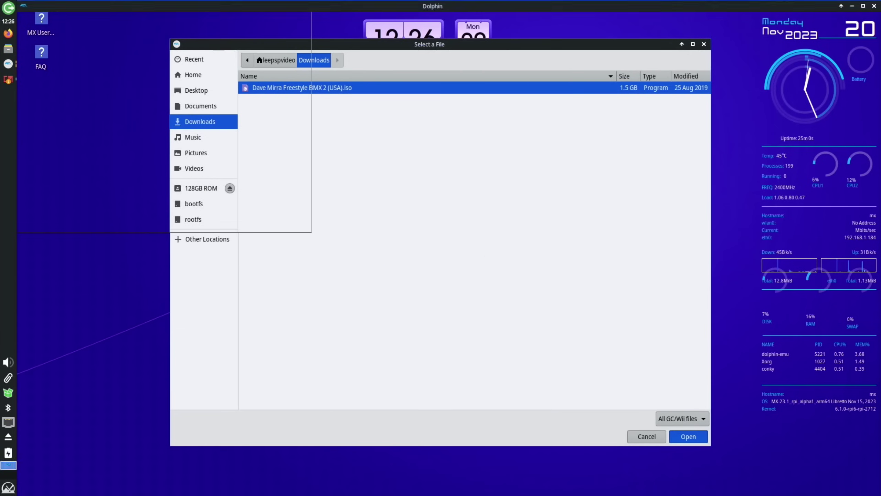
- Switch the adapter to llvmpipe, rerun the game, then close it and confirm stopping
left_click(484, 132)
left_click(434, 106)
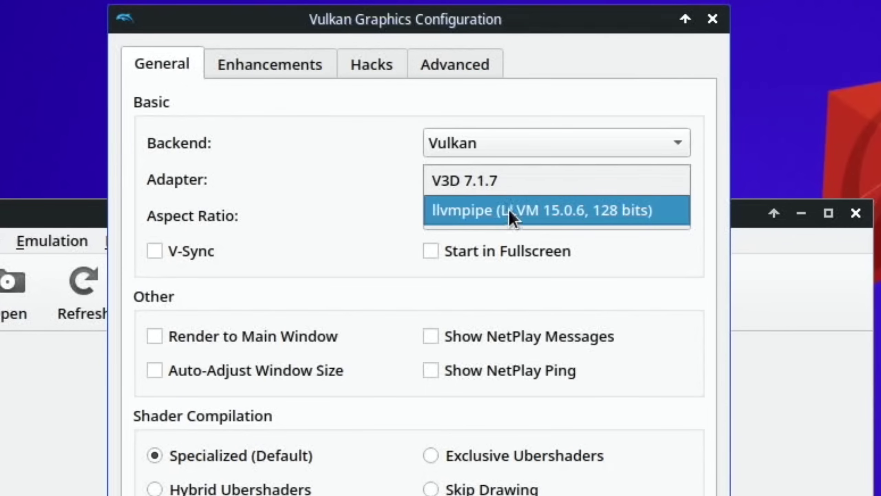
left_click(468, 219)
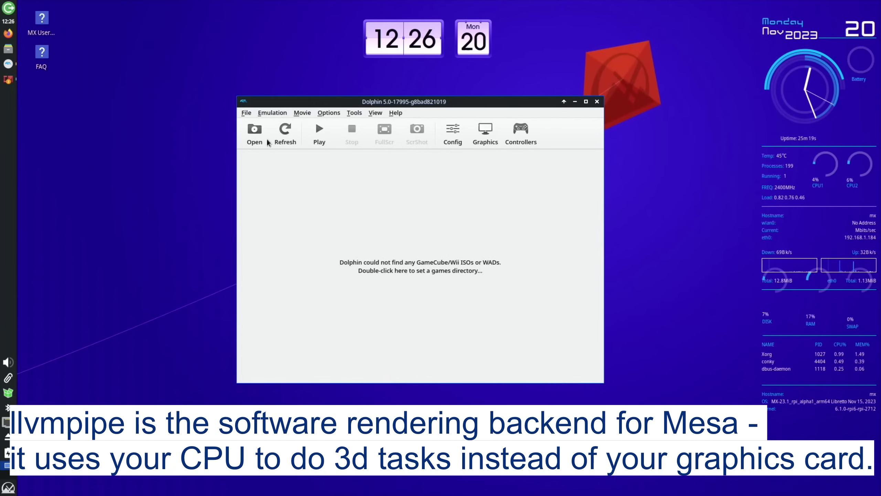
left_click(255, 133)
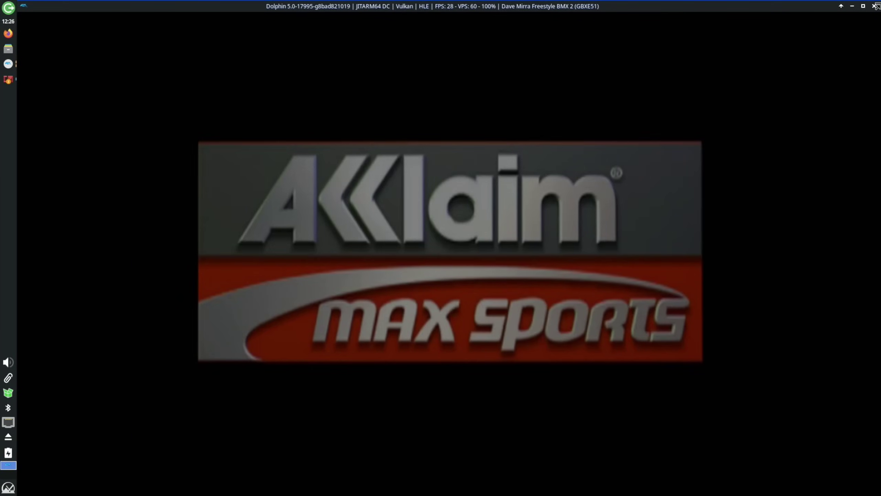
left_click(874, 6)
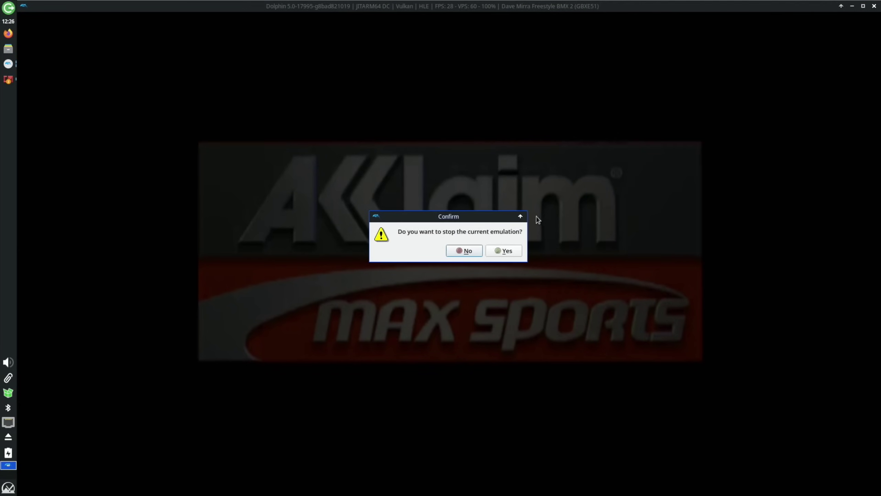
left_click(508, 250)
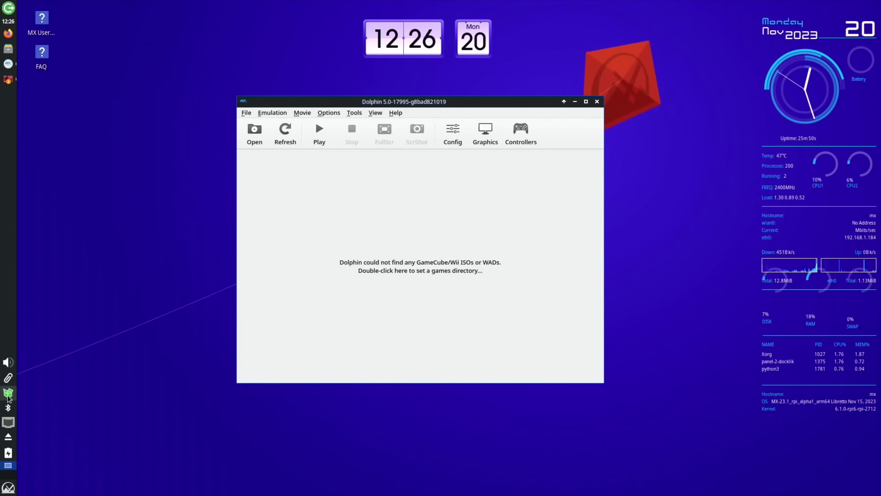
- Check the MX Updater pending updates, battery status and Clipman history from the tray
left_click(7, 396)
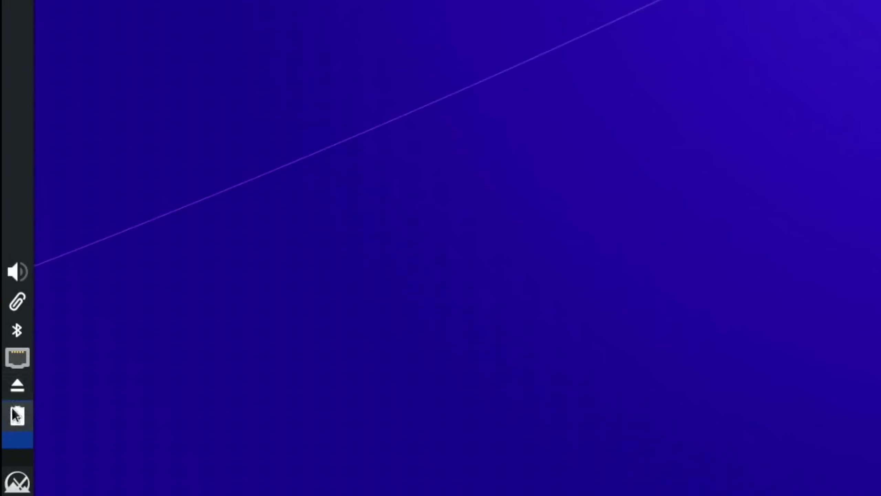
left_click(17, 415)
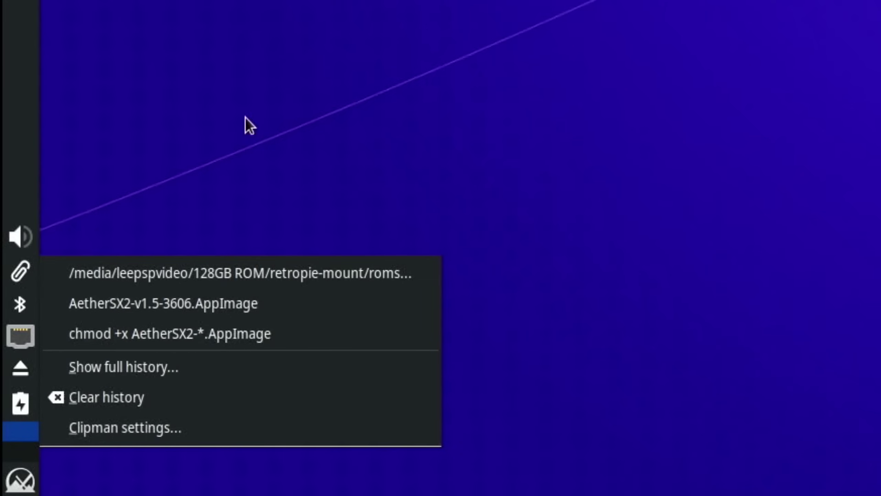
left_click(99, 180)
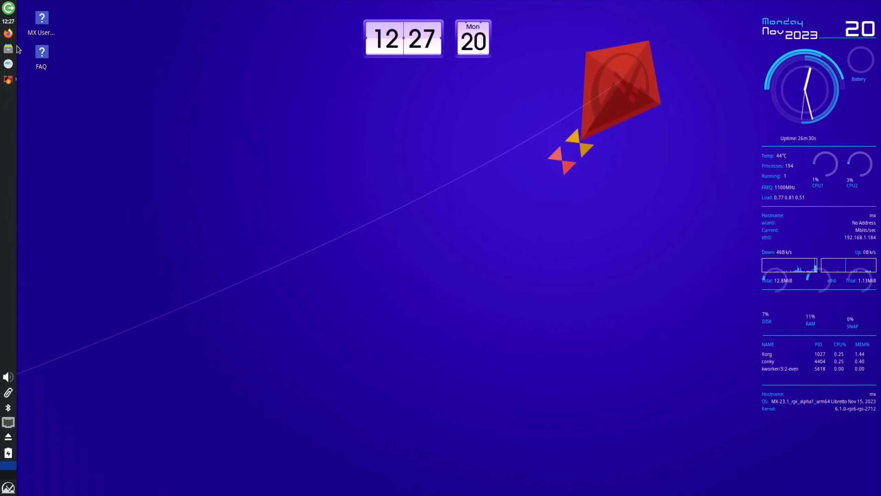
- Launch Sensor Viewer from Accessories and show the cpu_thermal-0 temperature
key("super")
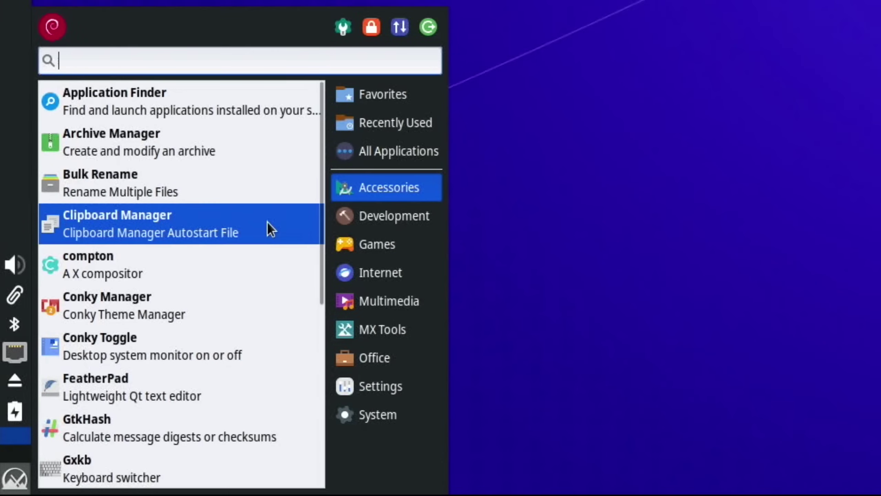
scroll(270, 228, "down", 5)
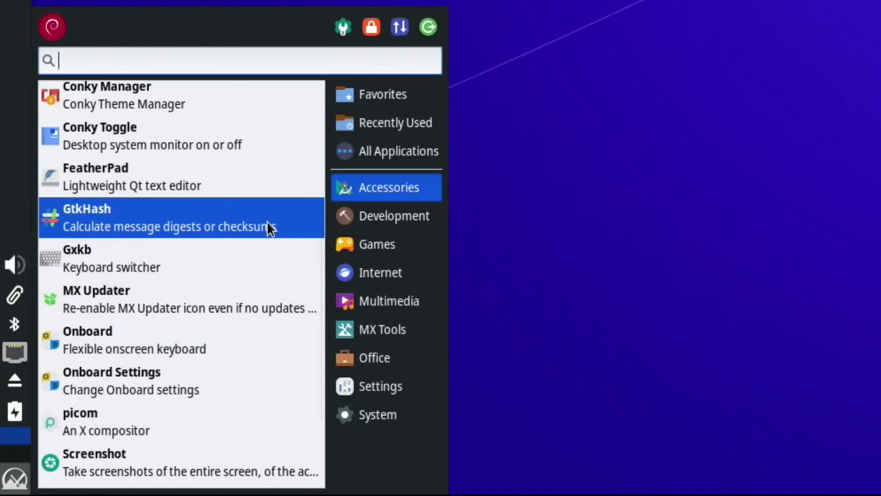
scroll(228, 353, "down", 1)
scroll(228, 347, "down", 2)
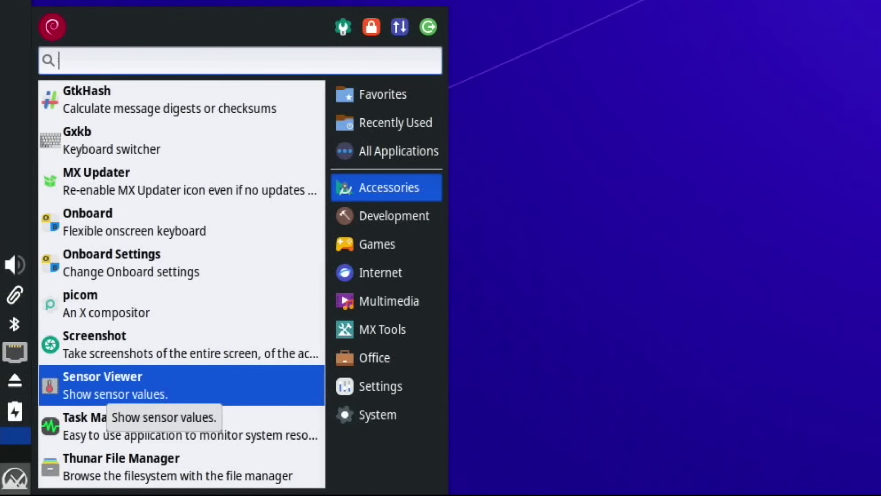
left_click(159, 386)
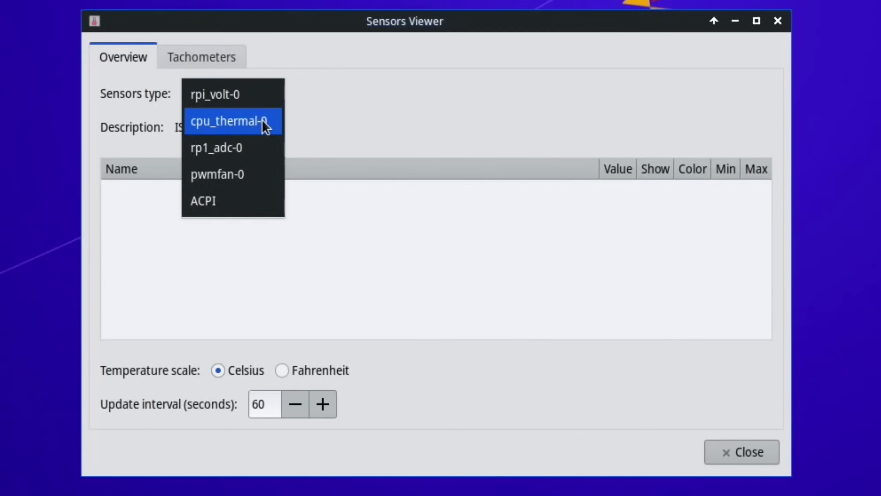
left_click(262, 122)
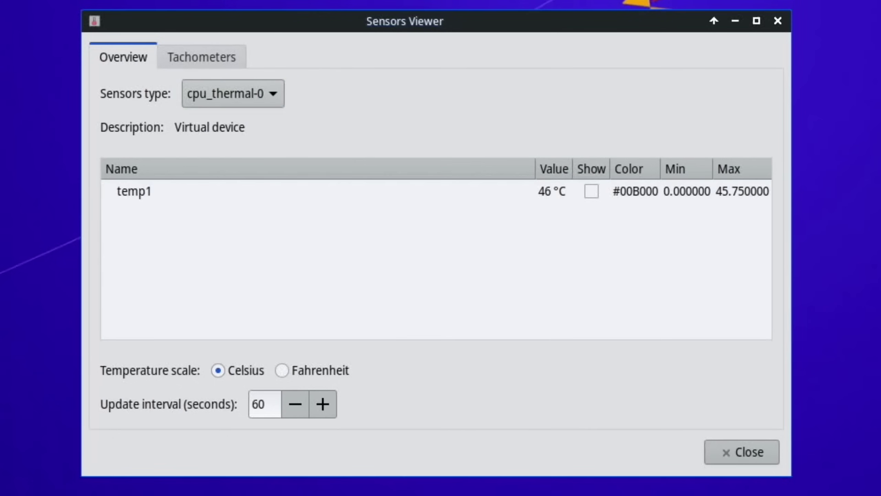
- Switch the sensor type through rp1_adc-0, pwmfan-0 (0 rpm) and ACPI readings
left_click(237, 104)
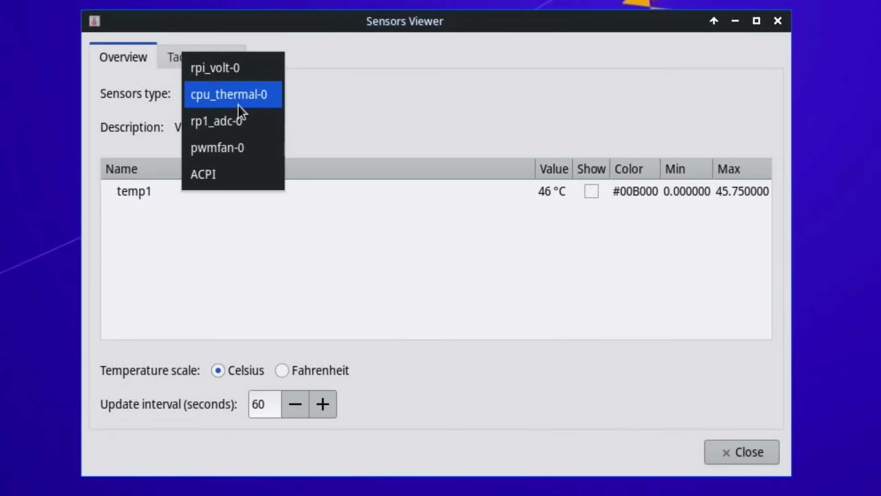
left_click(235, 125)
left_click(272, 94)
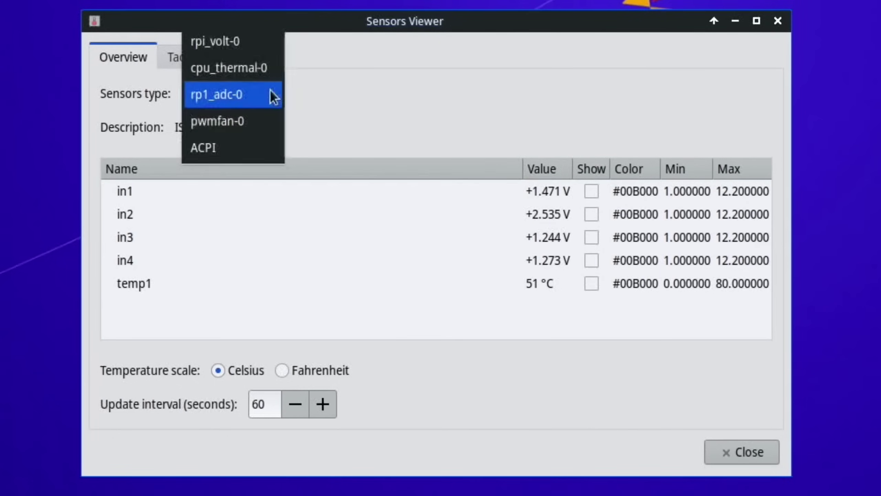
left_click(250, 123)
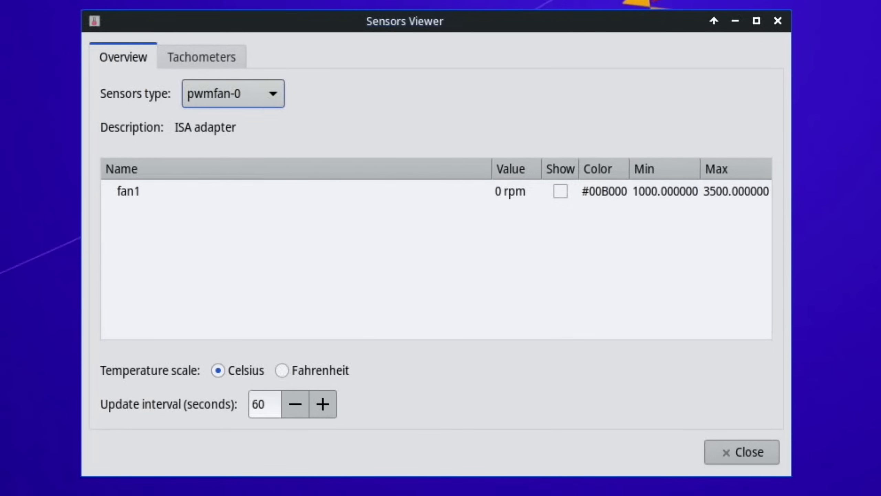
left_click(260, 94)
left_click(237, 122)
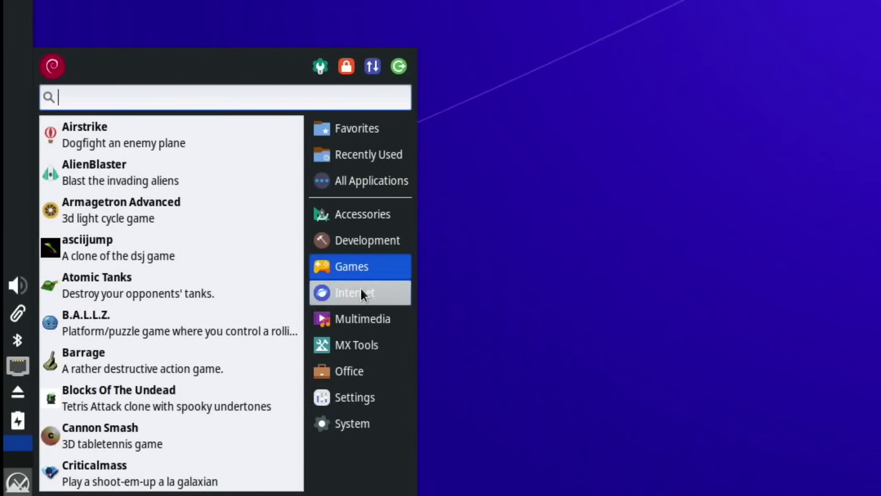
- Browse Internet, Multimedia and MX Tools, scrolling through MX Cleanup, MX Conky, MX Tweak and Format USB
mouse_move(362, 293)
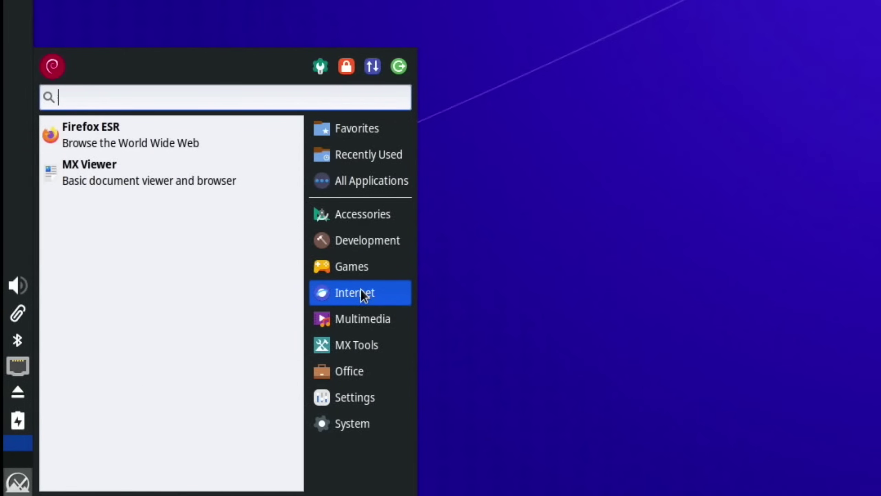
mouse_move(341, 318)
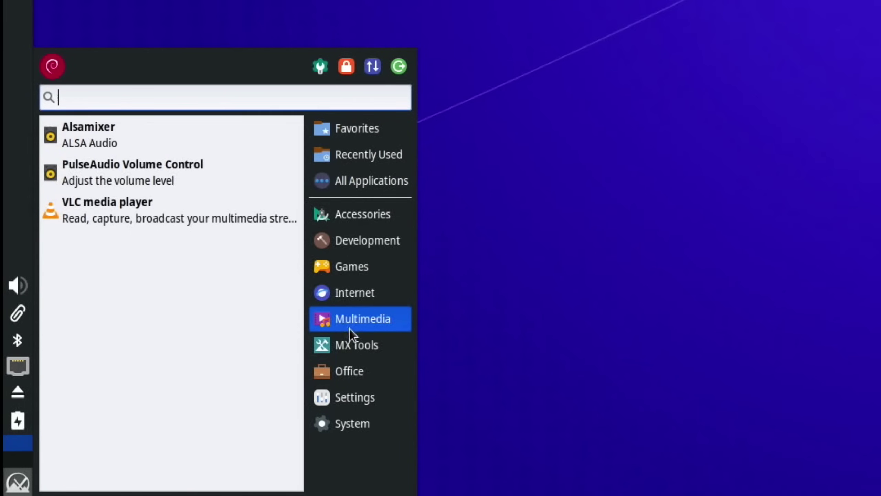
mouse_move(356, 344)
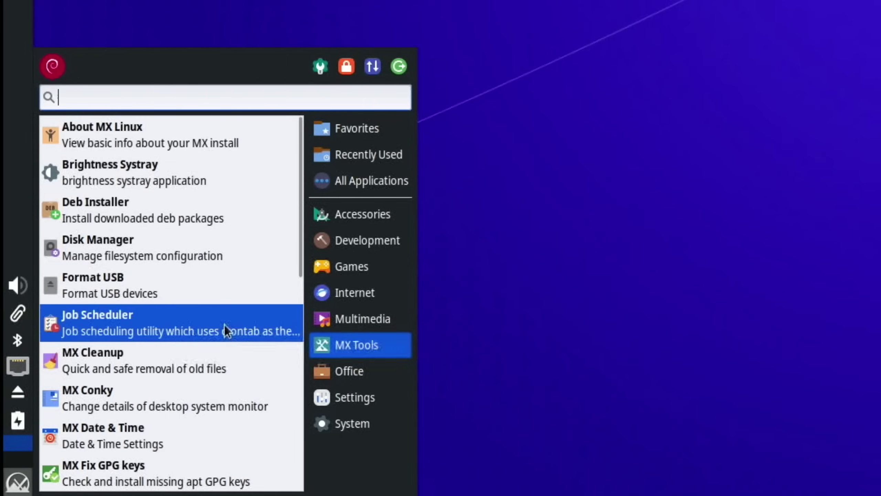
scroll(213, 350, "down", 5)
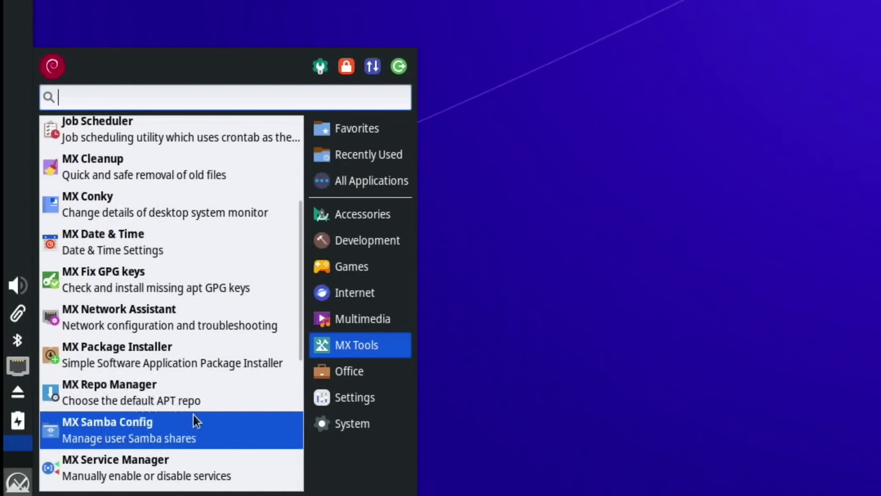
scroll(185, 436, "down", 4)
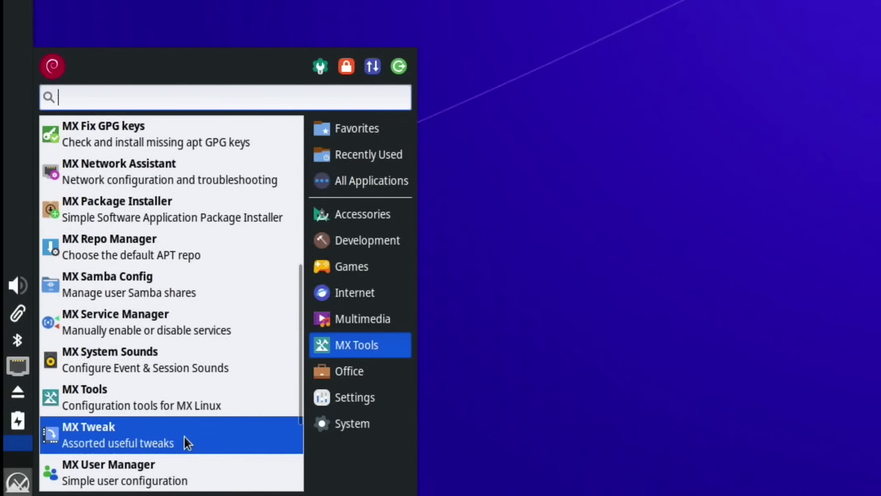
scroll(184, 437, "down", 1)
scroll(184, 435, "down", 3)
scroll(171, 343, "up", 11)
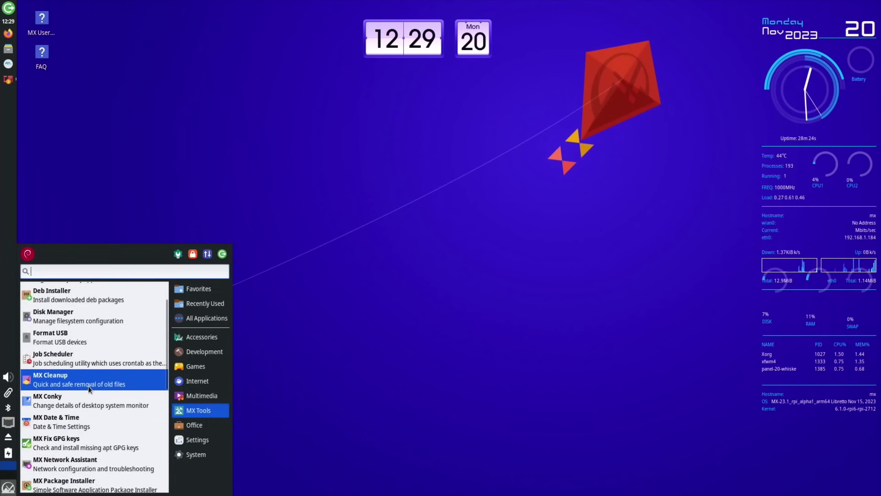
- Open MX Cleanup to see its cache, log and trash options, then list Settings apps
left_click(171, 338)
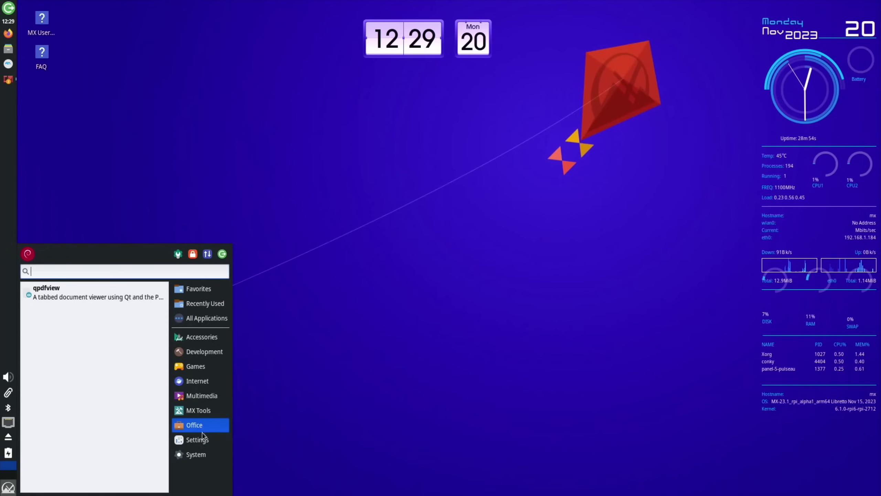
left_click(203, 438)
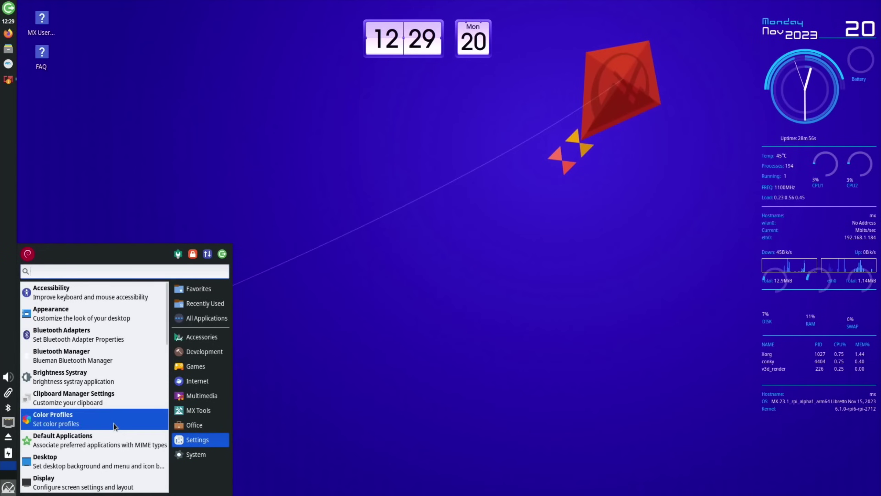
- Launch MX Tools from the menu, then MX Tweak via the 'mxt' search
scroll(114, 425, "down", 3)
scroll(115, 426, "down", 6)
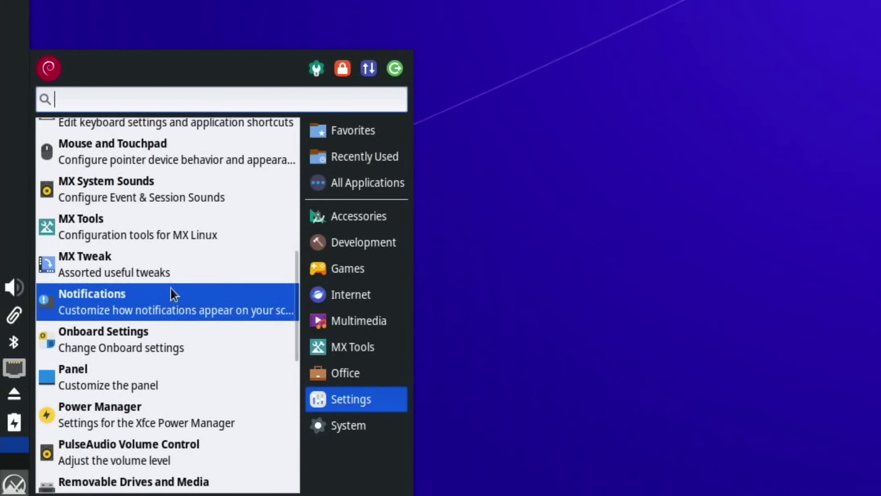
left_click(150, 229)
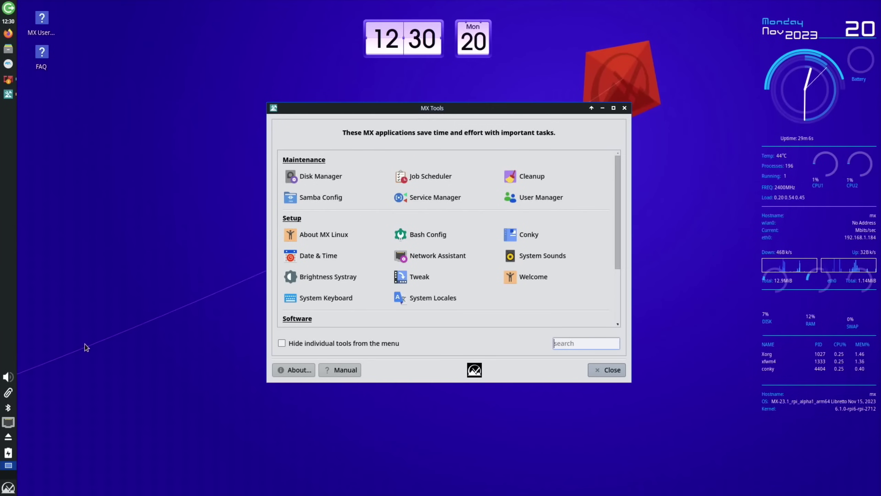
key("super")
type("mxt")
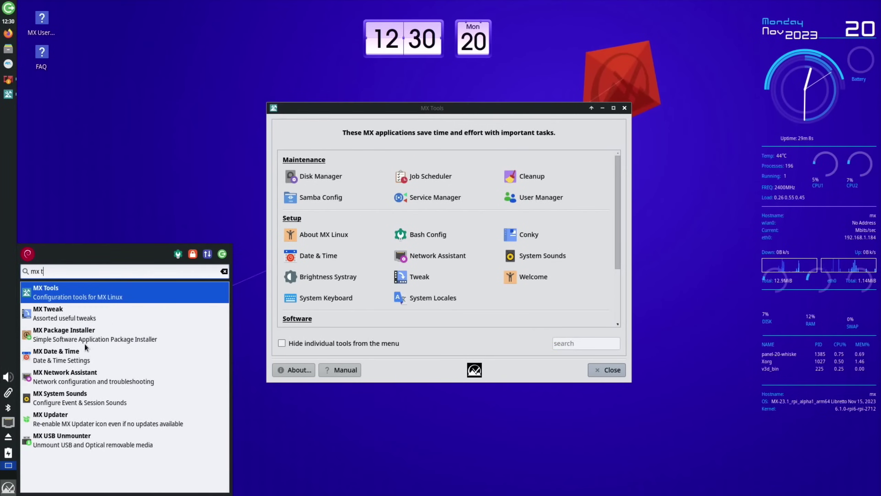
key("Return")
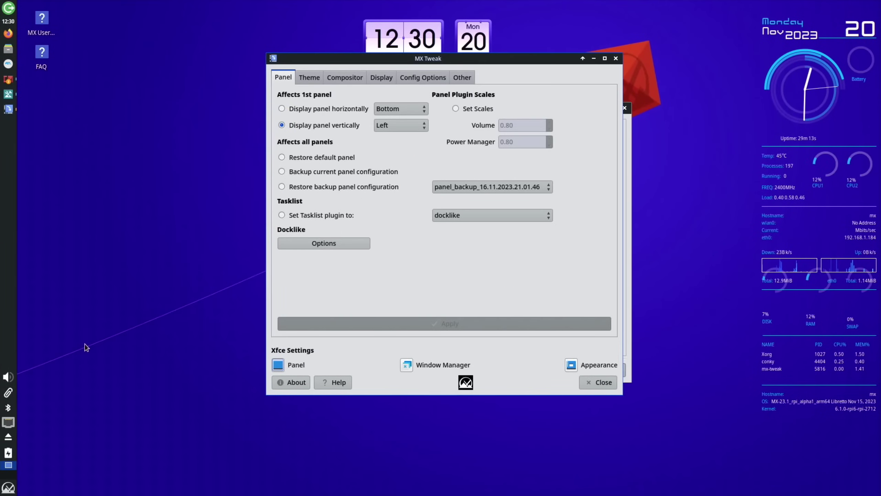
- Search 'mx' and launch MX Package Installer from the results
key("super")
type("mx")
key("Down")
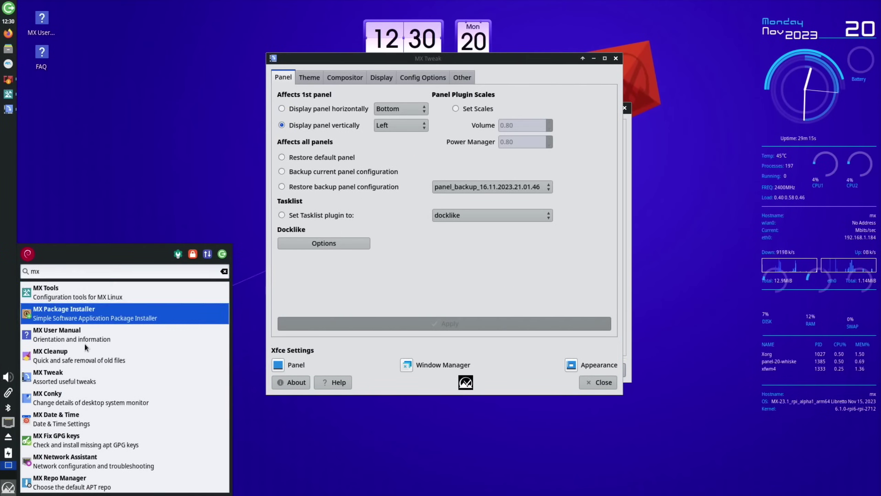
key("Return")
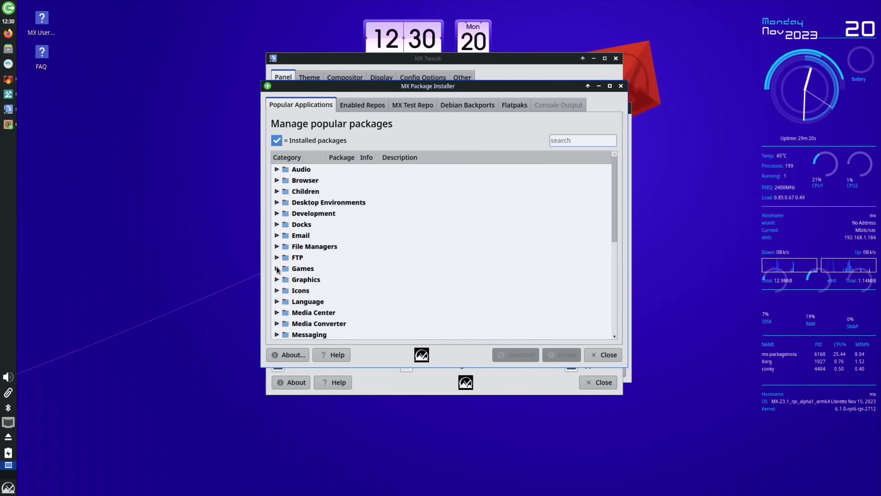
- Browse the Games and Office categories of Popular Applications, collapsing each afterwards
left_click(276, 269)
scroll(440, 249, "down", 2)
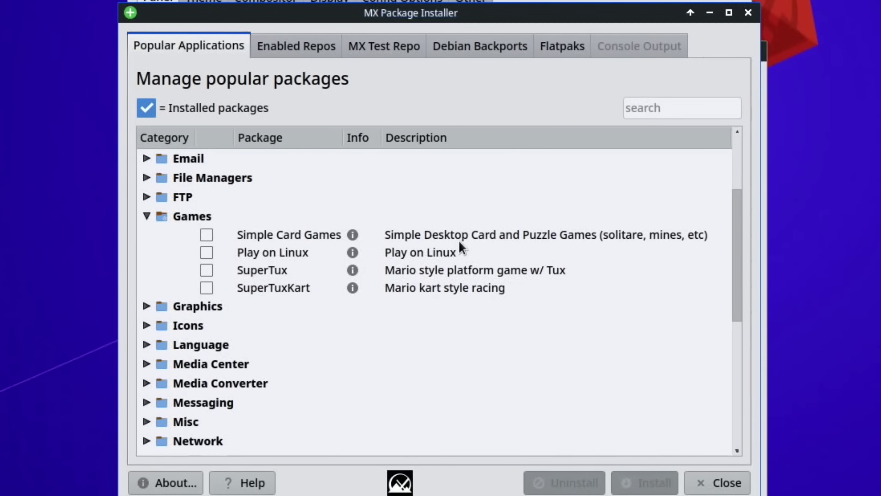
left_click(146, 216)
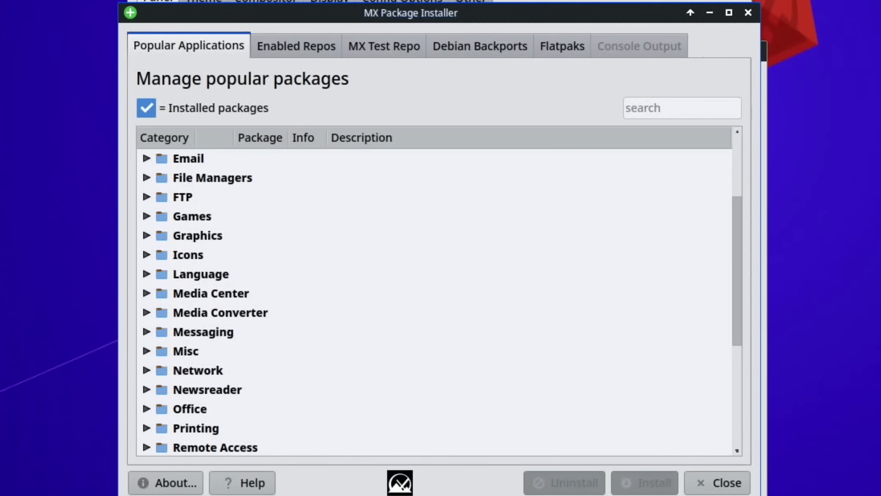
left_click(146, 408)
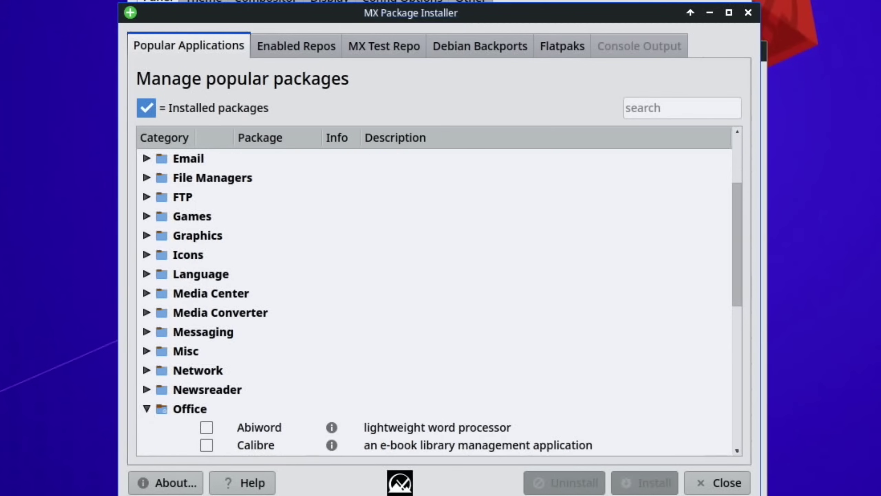
scroll(425, 295, "down", 3)
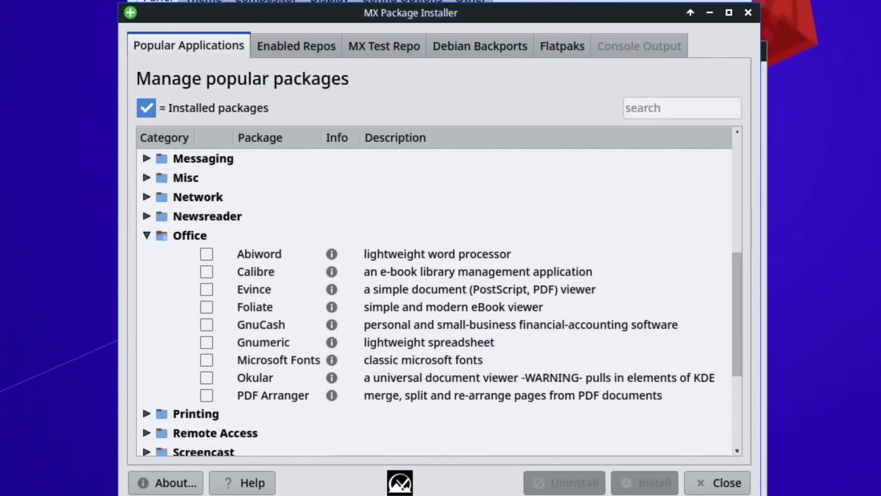
left_click(146, 235)
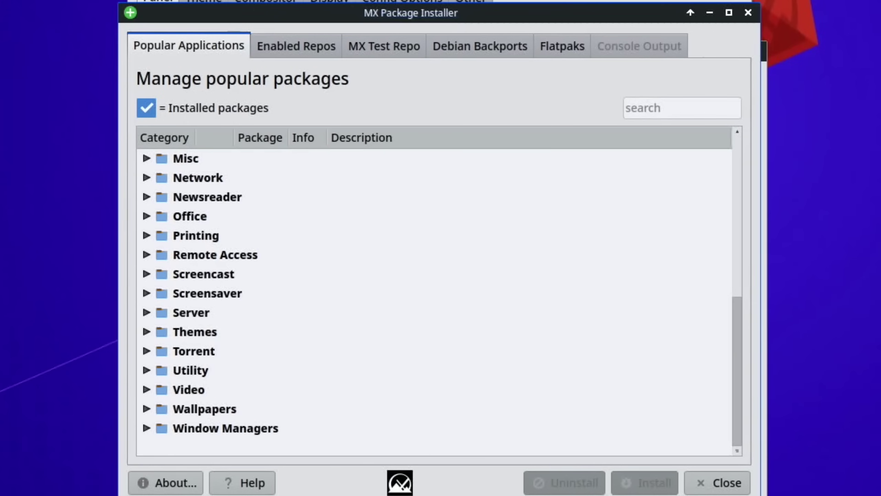
- Expand Themes, tick Orchis and install orchis-gtk-theme, confirming with OK
left_click(146, 332)
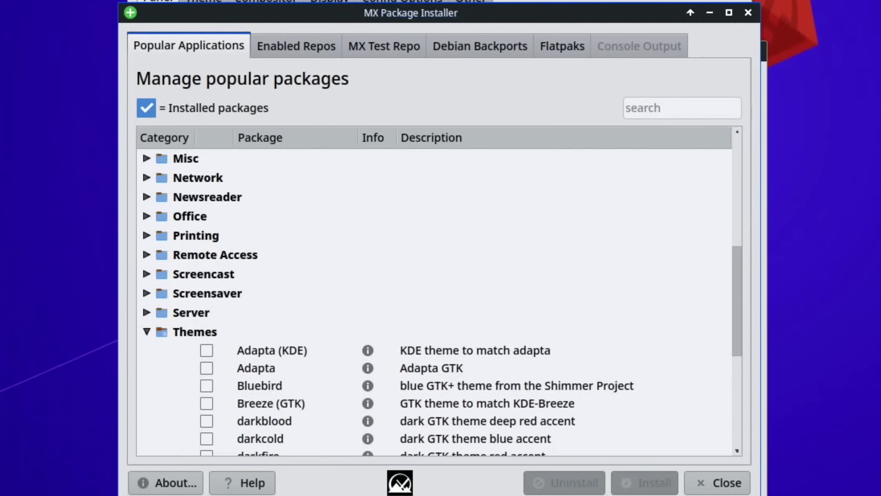
scroll(448, 290, "down", 4)
scroll(449, 290, "up", 2)
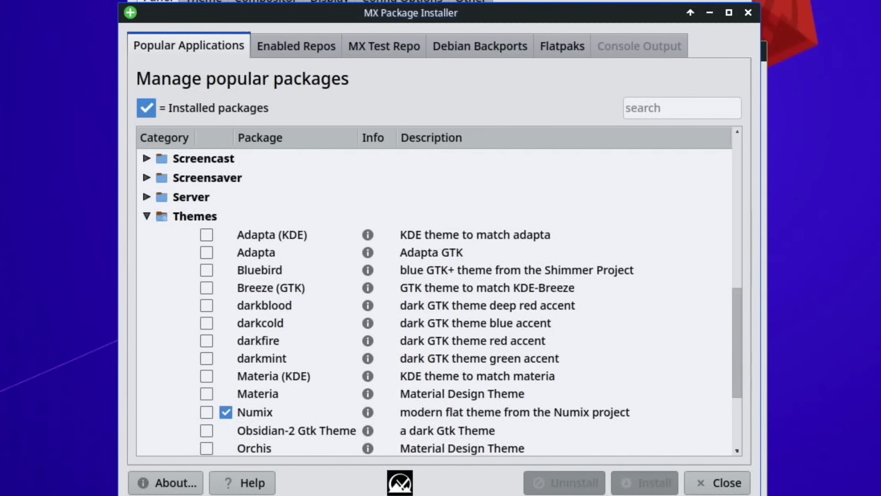
scroll(559, 293, "down", 3)
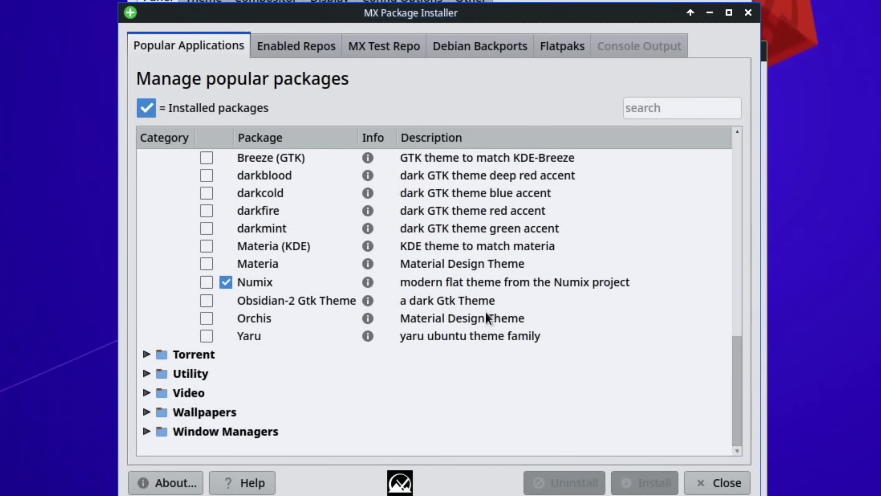
left_click(207, 318)
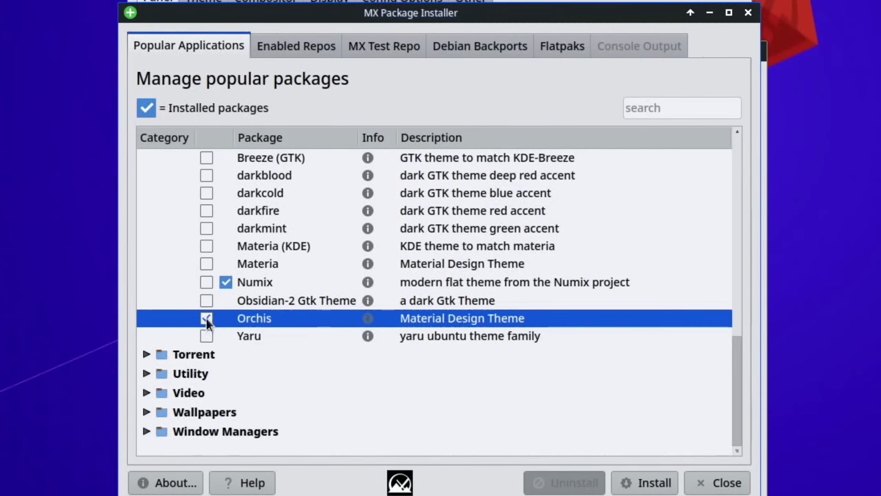
left_click(636, 482)
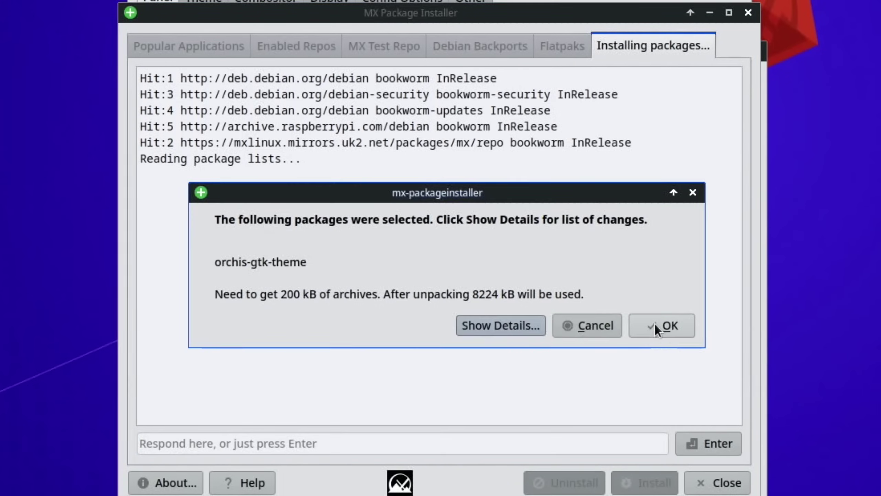
left_click(656, 328)
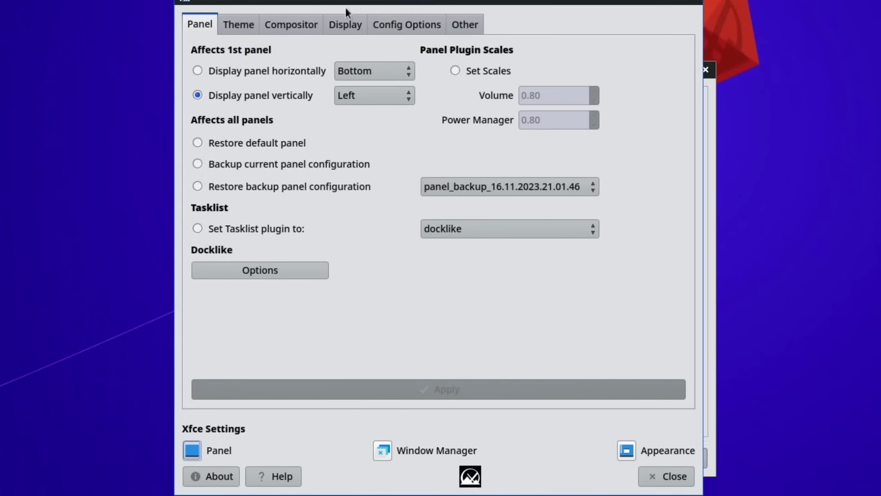
- View MX Tweak's theme settings, then relaunch MX Tweak via 'mx tw' to load the new themes
left_click(242, 26)
scroll(251, 203, "down", 1)
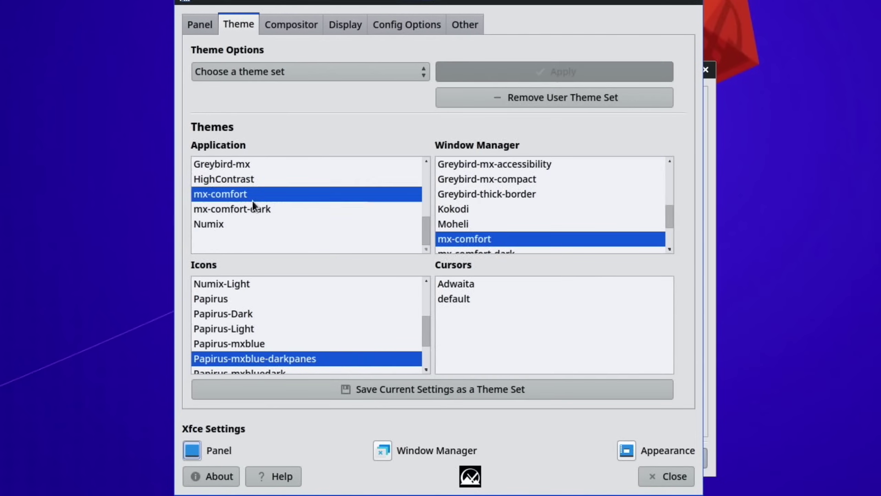
scroll(251, 204, "up", 3)
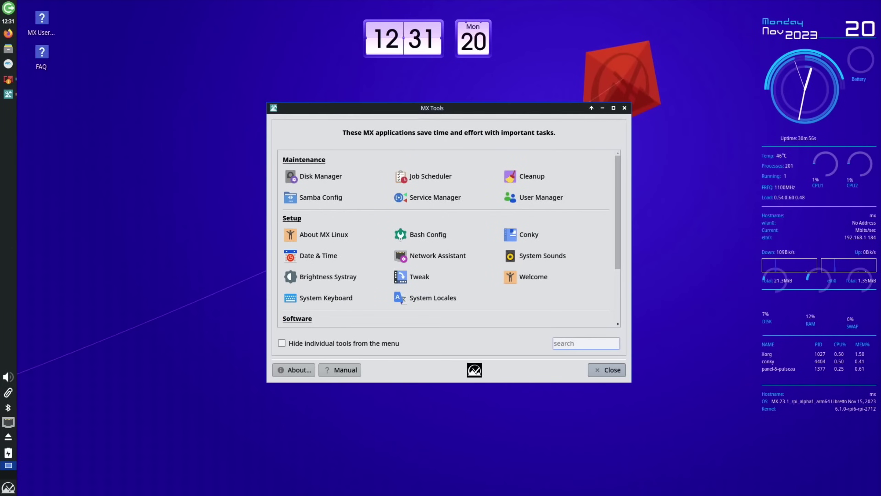
key("super")
type("m")
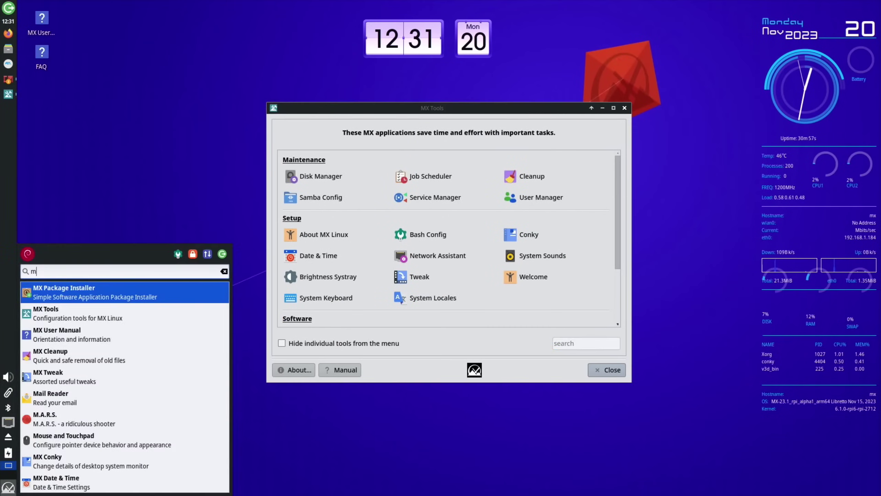
type("x tw")
key("Return")
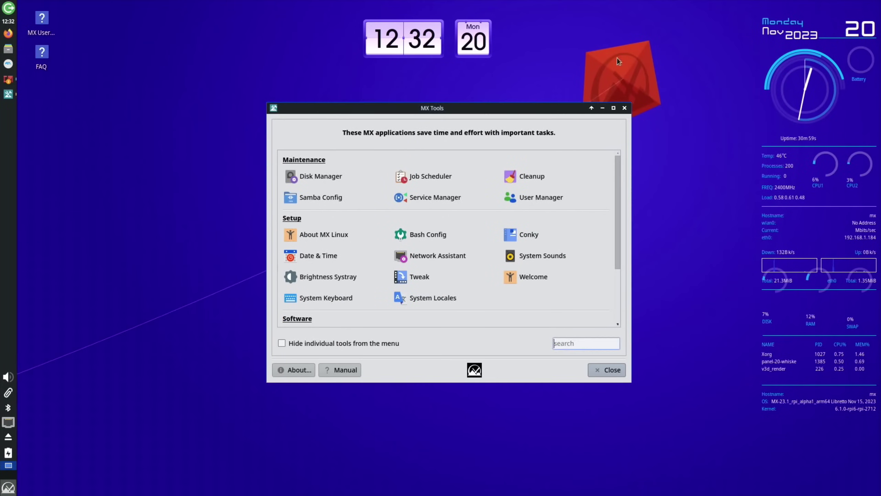
- Try the Orchis-Dark, Orchis, Adwaita, Arc and Arc-Dark themes
scroll(354, 199, "down", 5)
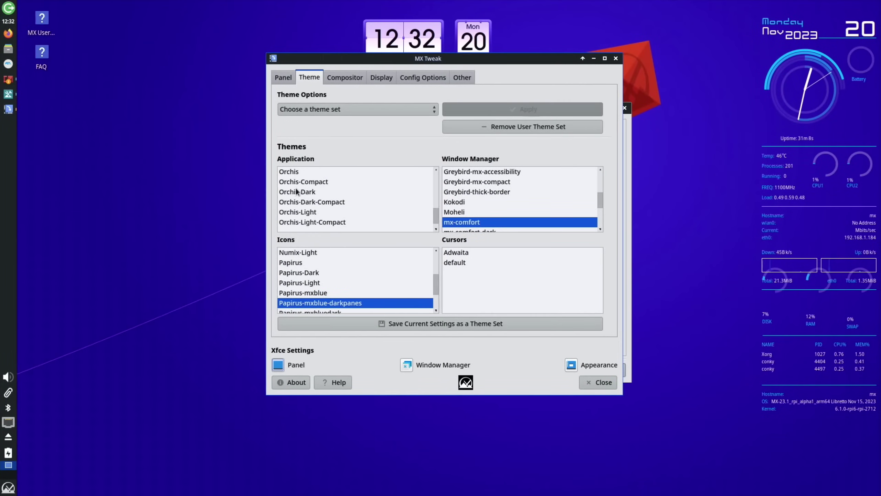
left_click(297, 199)
left_click(302, 179)
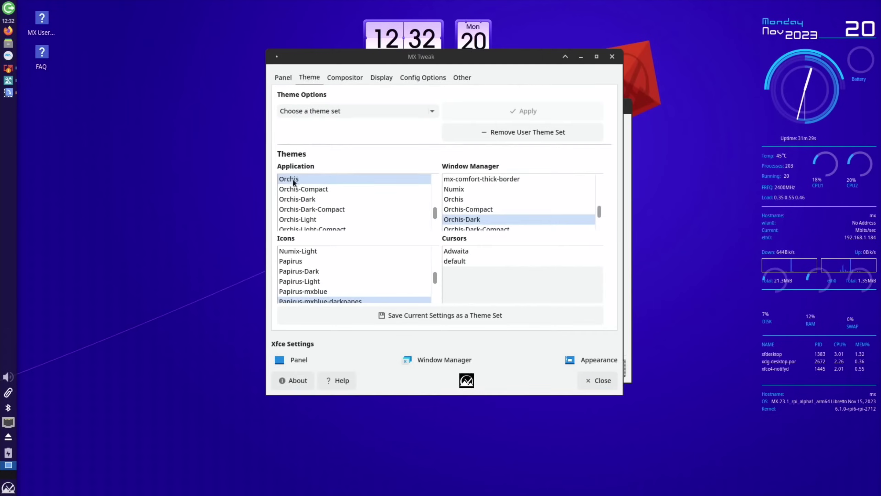
scroll(295, 206, "up", 5)
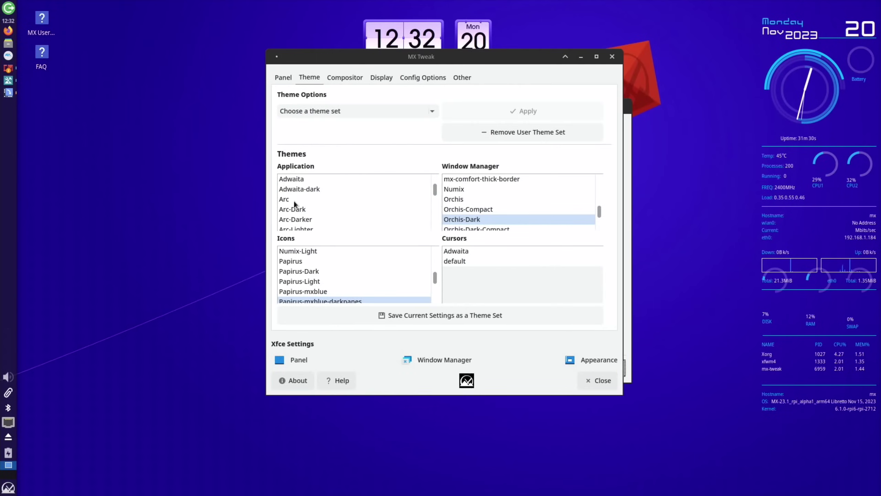
left_click(290, 179)
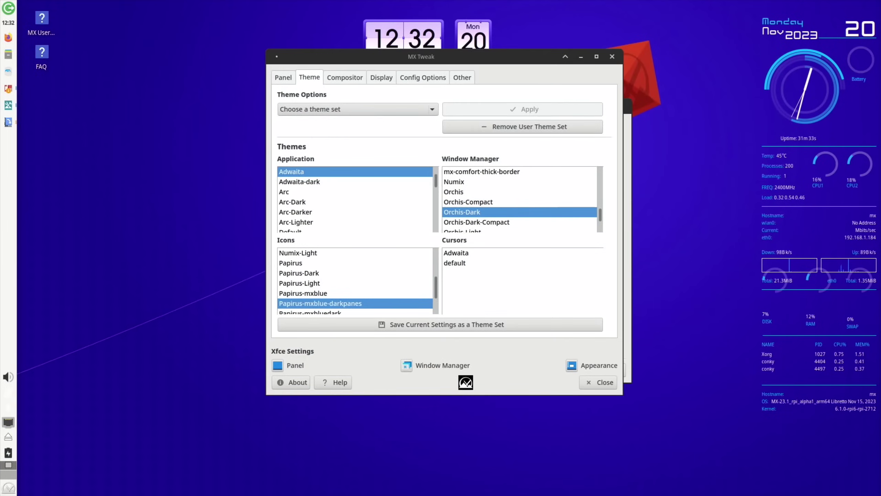
left_click(287, 192)
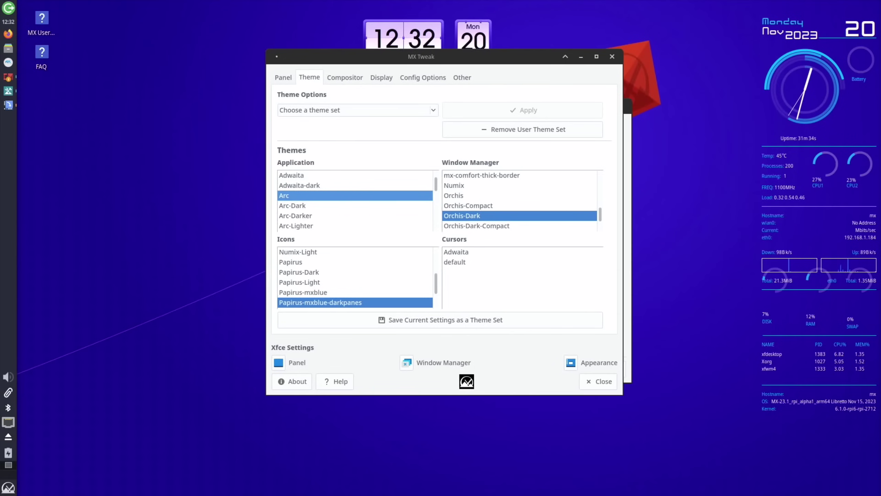
left_click(285, 206)
- Try the HighContrast, mx-comfort, mx-comfort-dark and Numix application themes
scroll(293, 218, "down", 3)
left_click(293, 182)
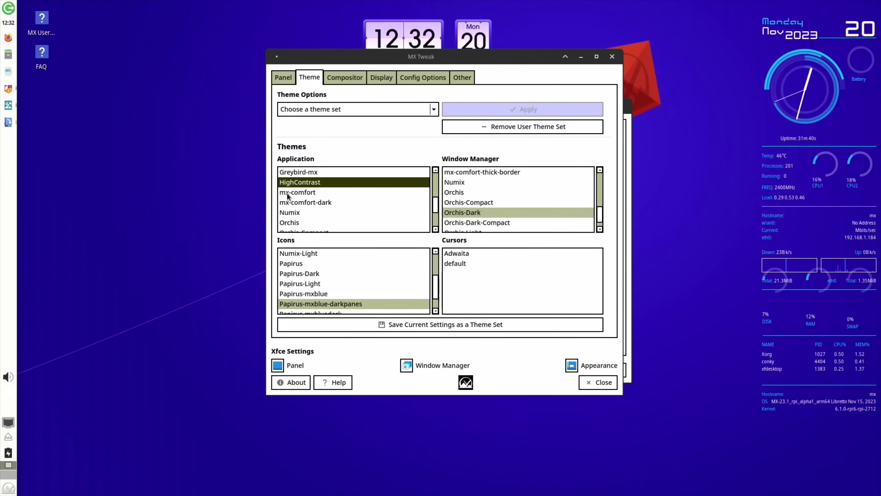
left_click(296, 195)
left_click(290, 203)
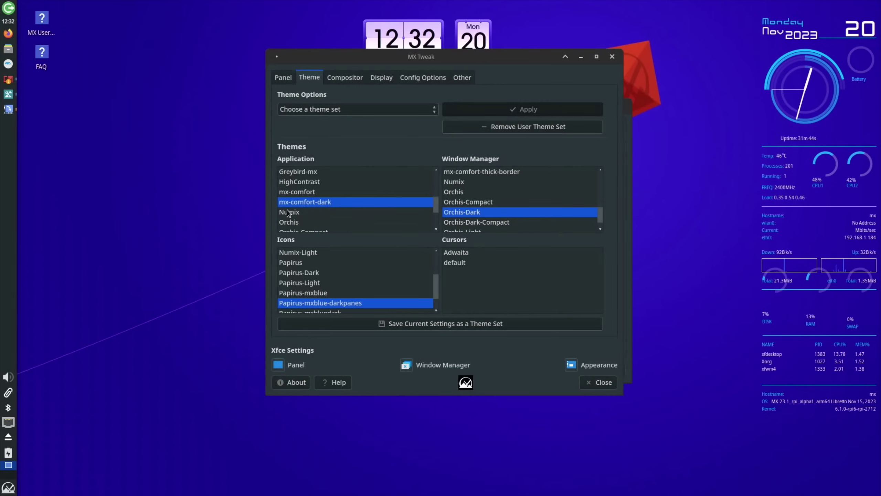
left_click(290, 212)
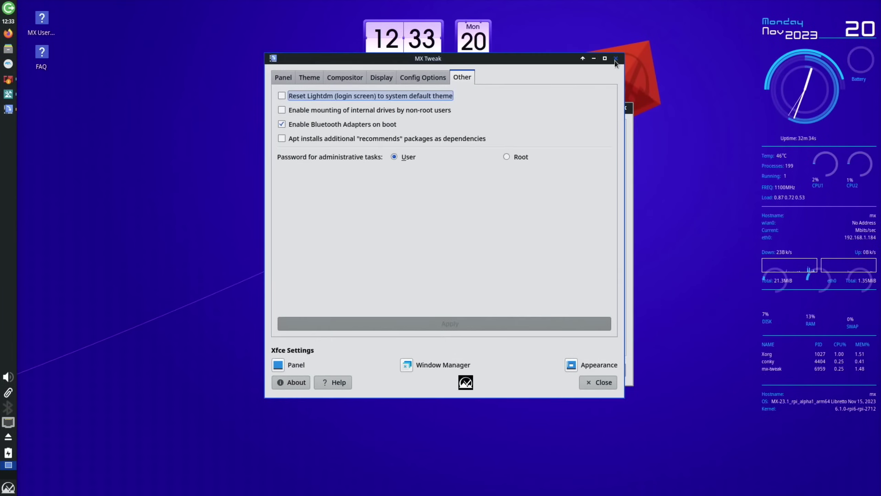
- Close MX Tweak, move MX Tools up-left, and open Conky, dismissing the data update notice
left_click(616, 59)
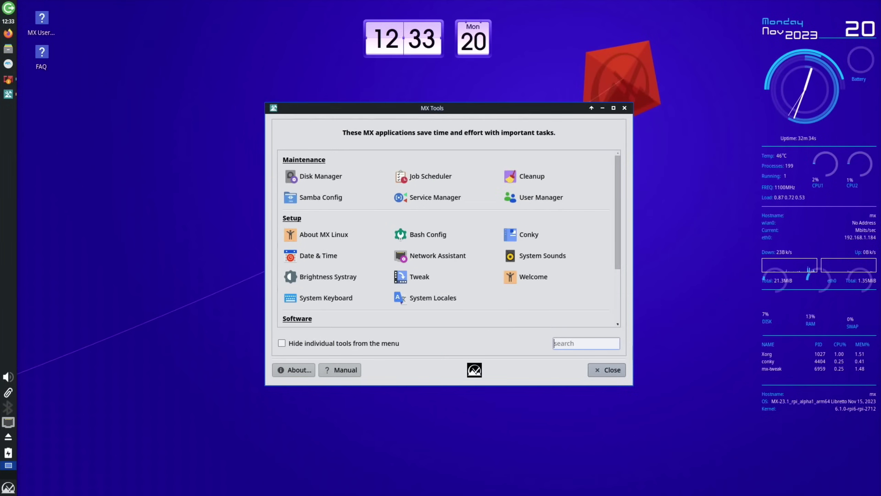
left_click_drag(464, 101, 393, 80)
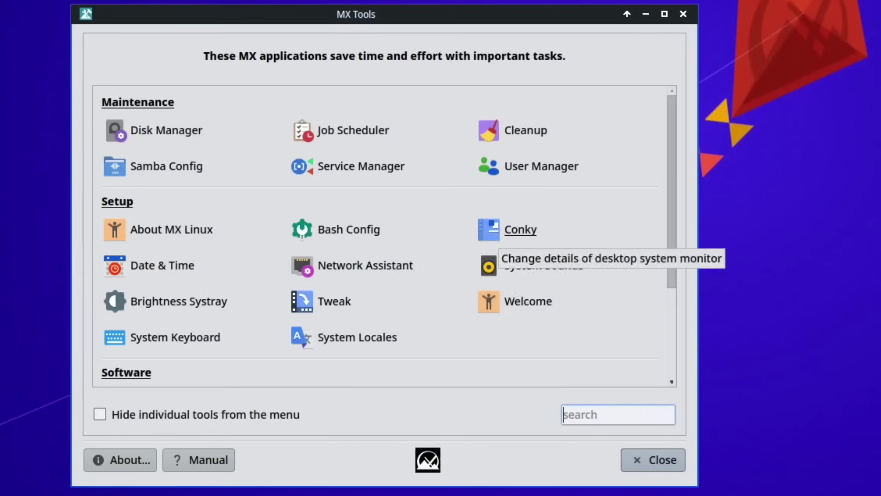
left_click(538, 228)
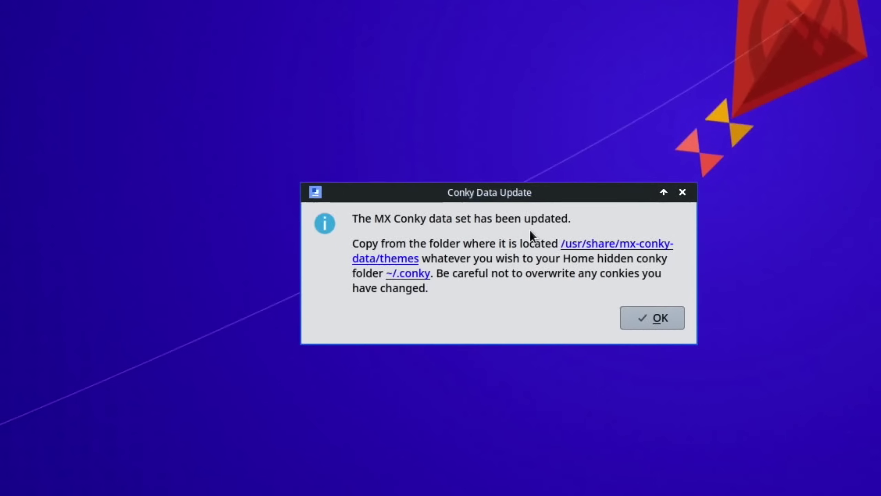
key("Return")
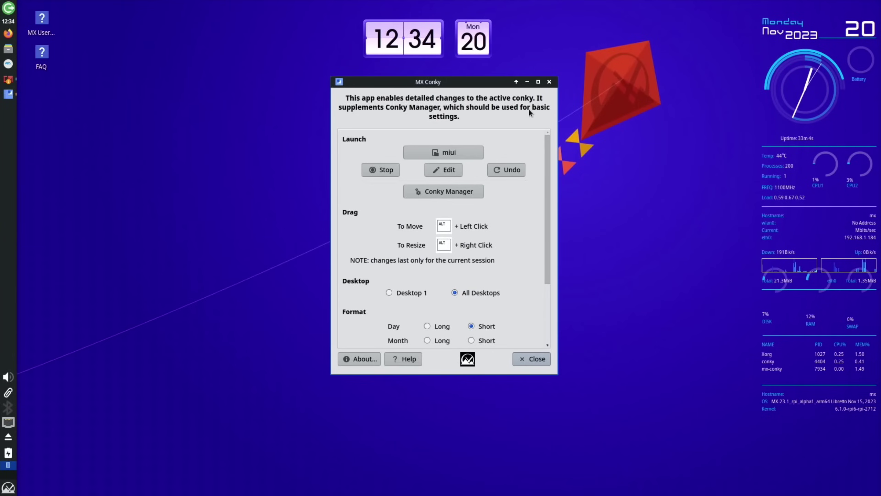
- Browse the miui conky config in FeatherPad from top to end, then close it and MX Conky
left_click(446, 170)
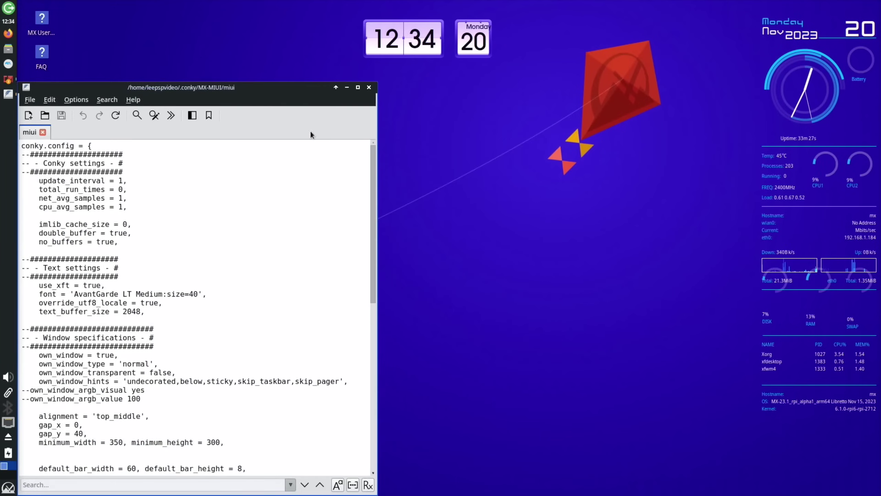
left_click_drag(244, 90, 438, 91)
scroll(392, 309, "down", 14)
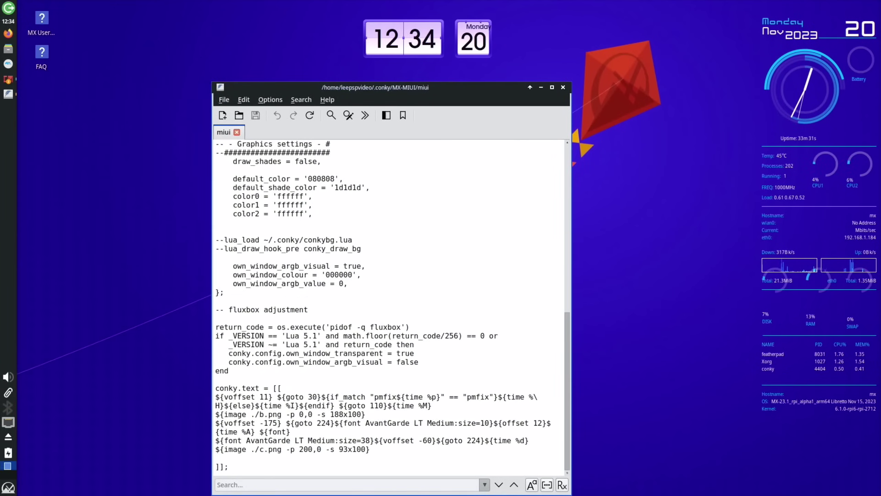
key("ctrl+Home")
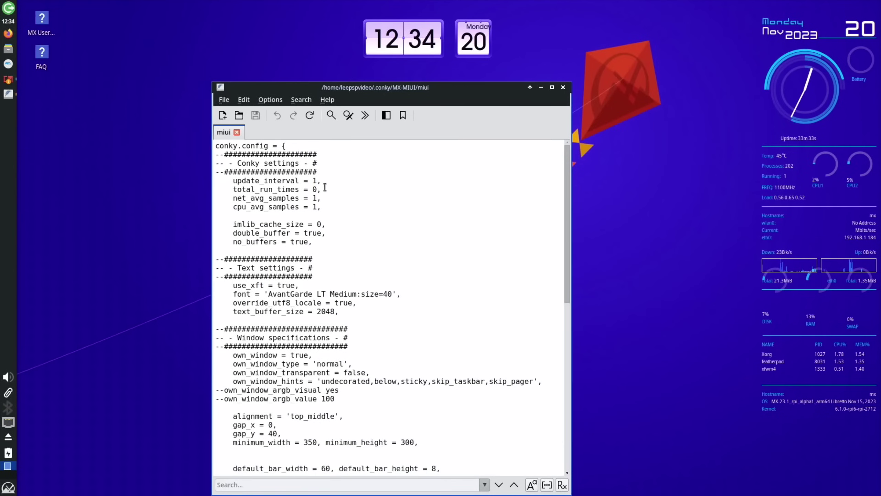
key("ctrl+End")
scroll(325, 187, "up", 9)
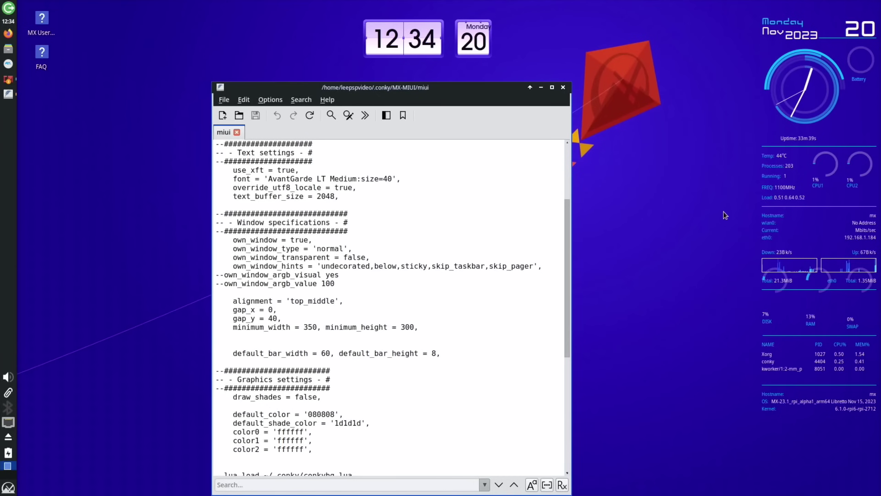
scroll(454, 266, "down", 9)
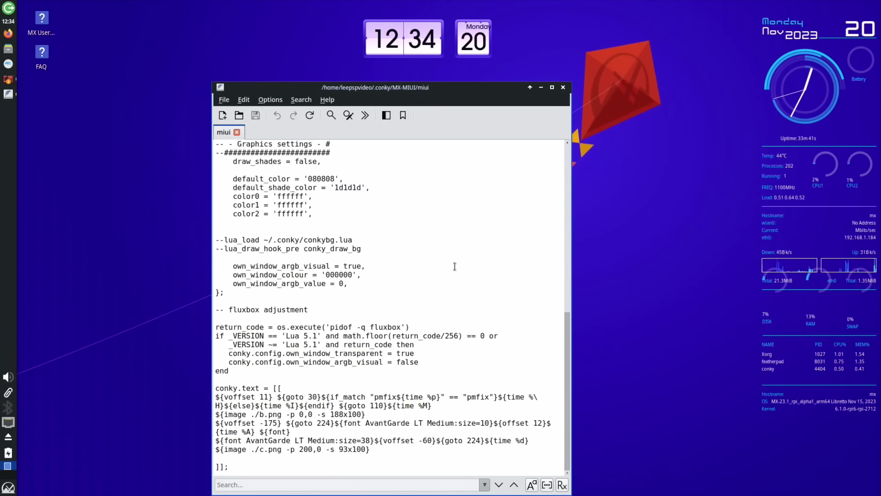
key("ctrl+Home")
left_click(563, 88)
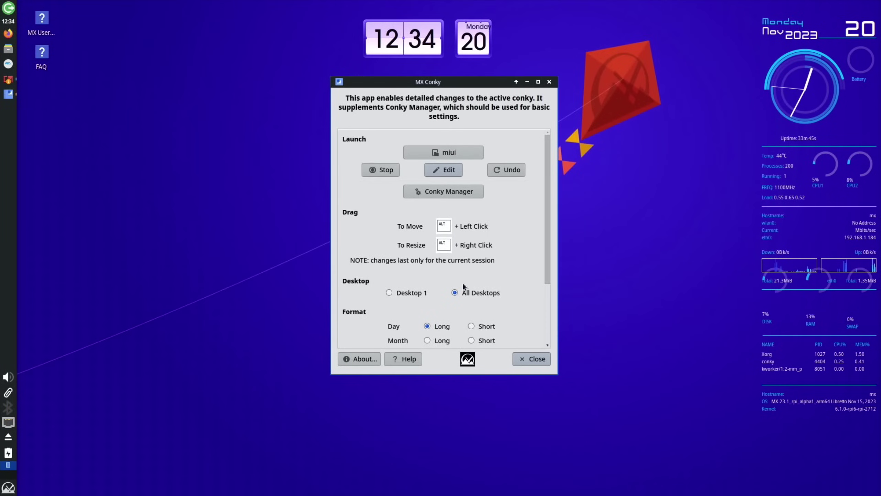
key("Escape")
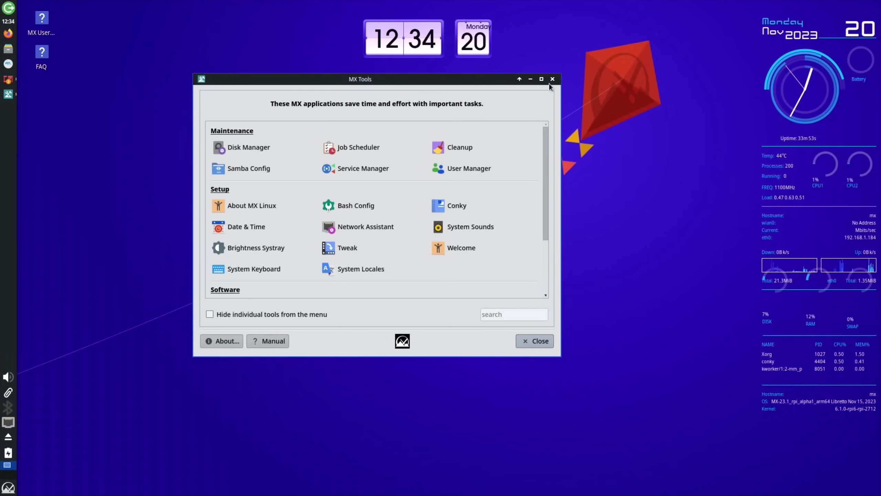
- Close MX Tools and launch Firefox ESR from the menu with 'fir'
left_click(552, 79)
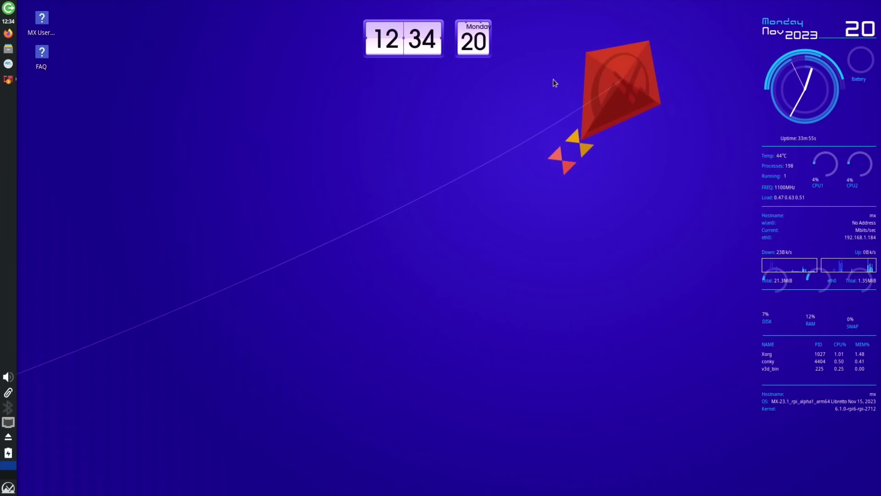
key("super")
type("fir")
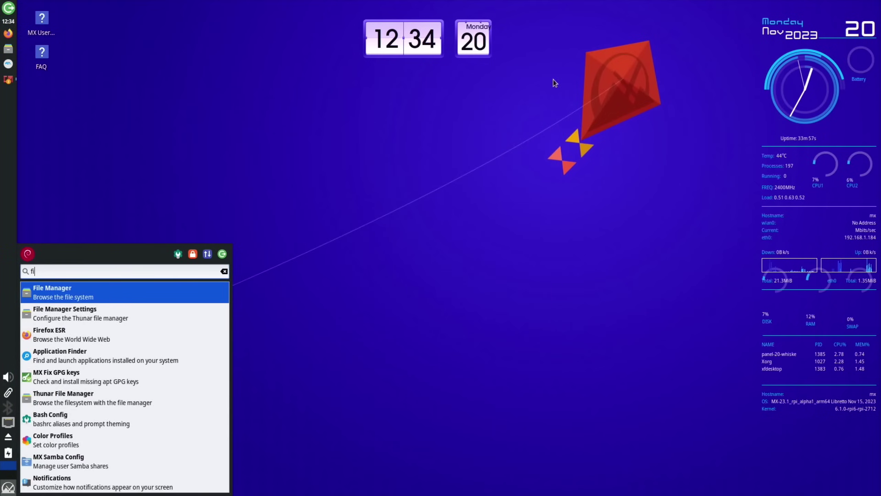
key("Return")
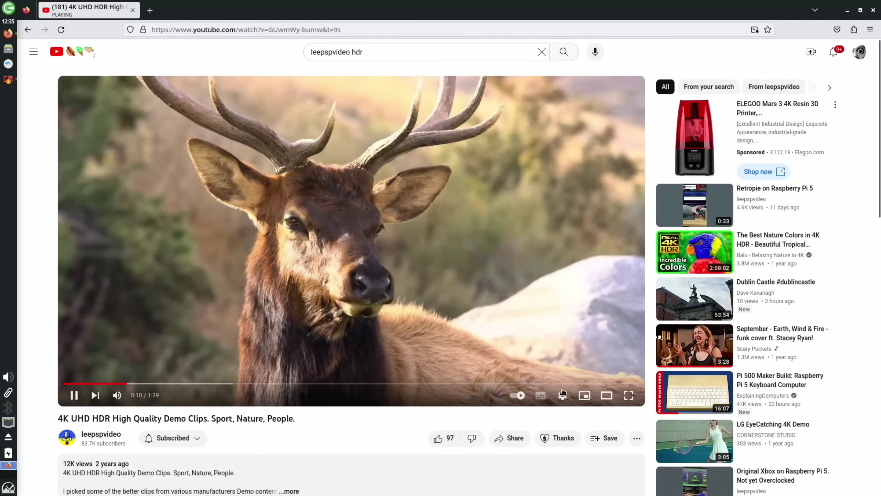
- Check the video's quality options, leaving playback on Auto
left_click(562, 395)
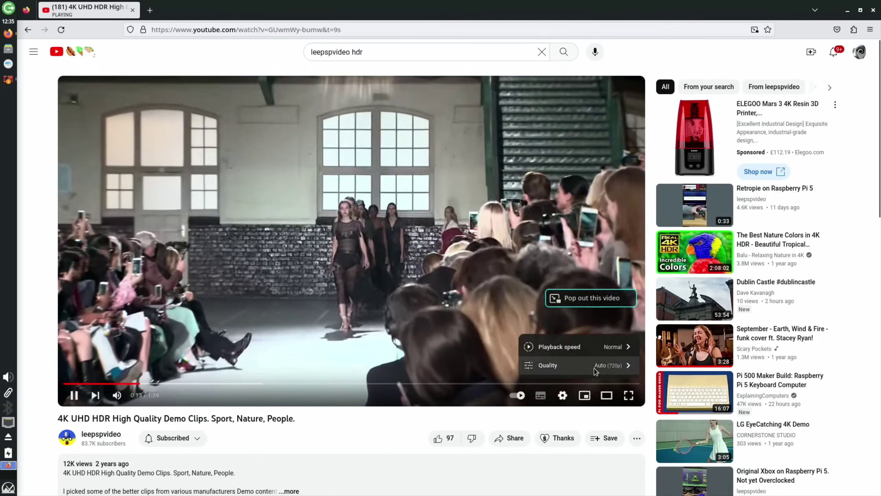
left_click(593, 366)
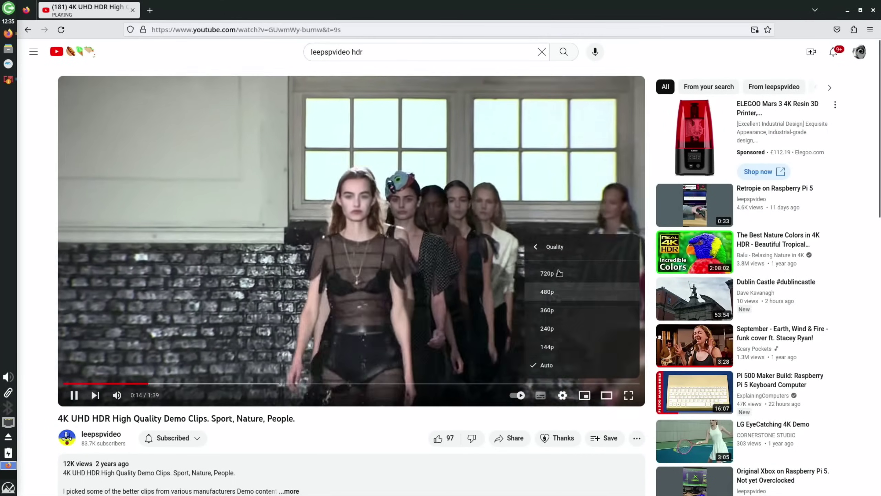
left_click(595, 369)
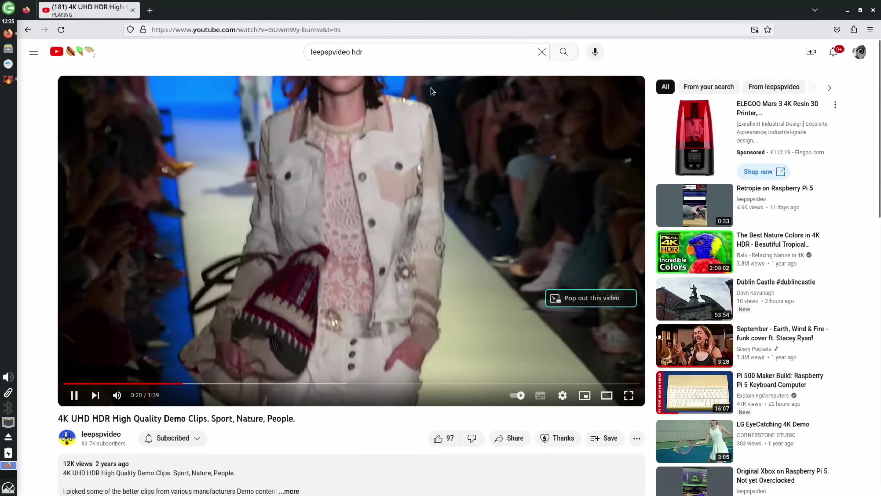
- Copy the YouTube video's web address and minimize Firefox to the desktop
left_click(291, 29)
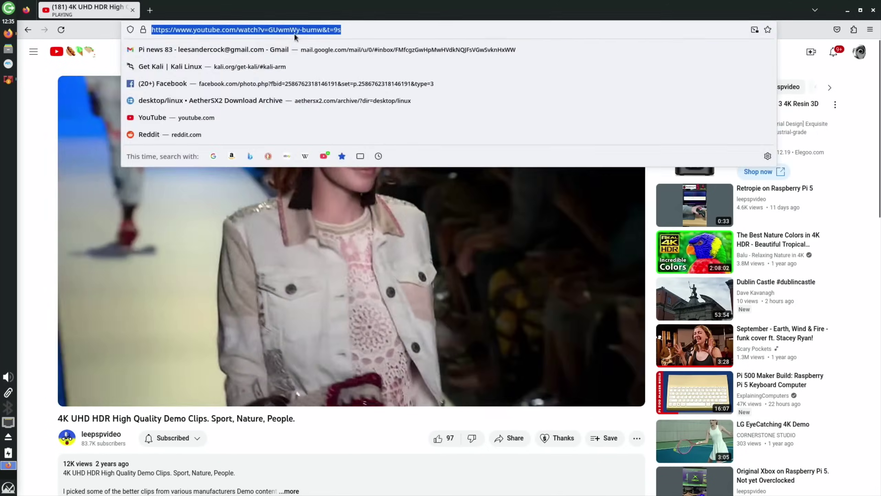
right_click(293, 30)
left_click(312, 79)
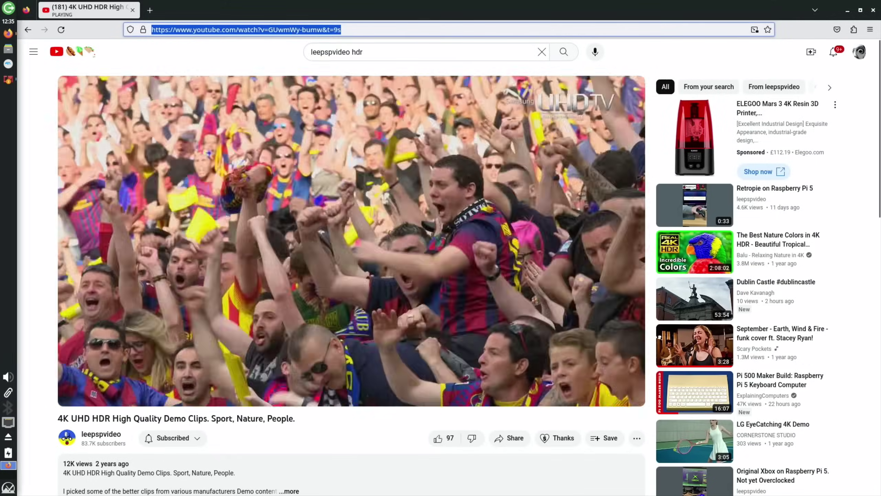
left_click(847, 10)
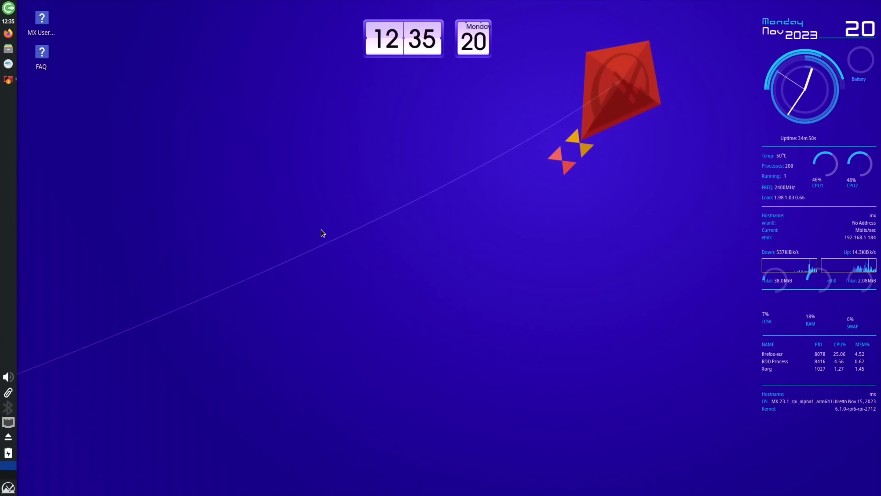
- Launch Synaptic Package Manager from the menu and authenticate with the password
key("super")
type("sn")
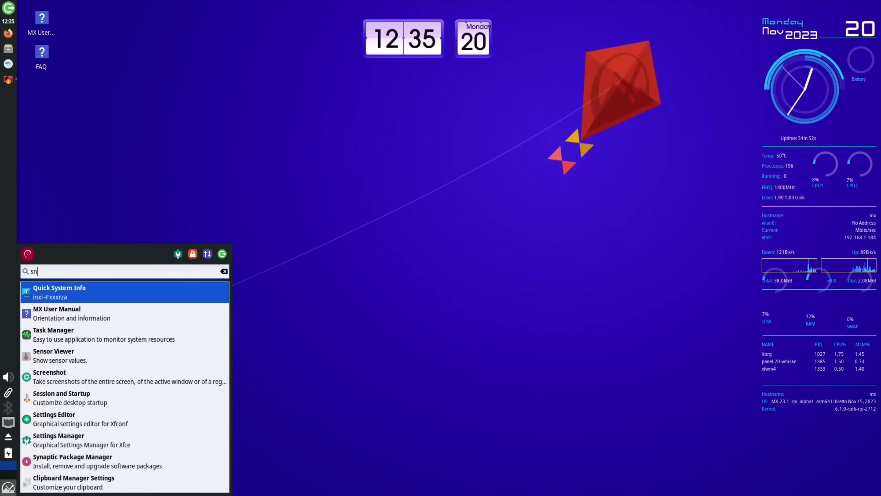
key("BackSpace")
type("yn")
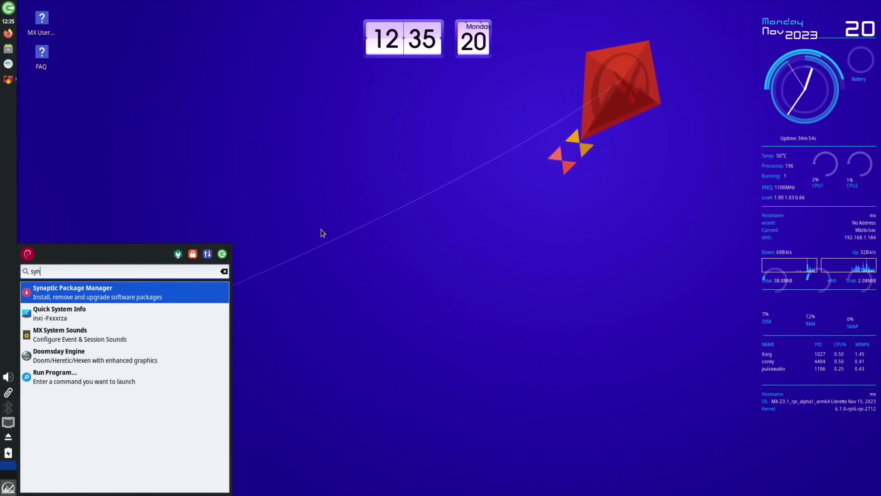
key("Return")
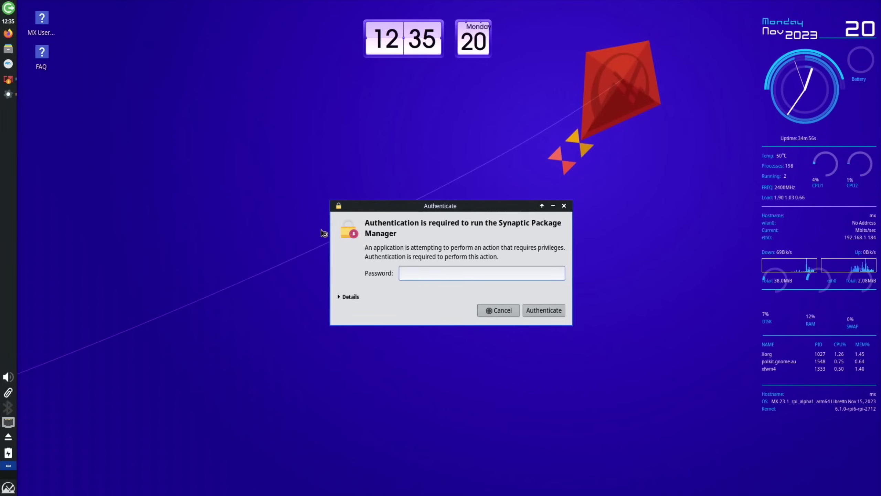
key("Return")
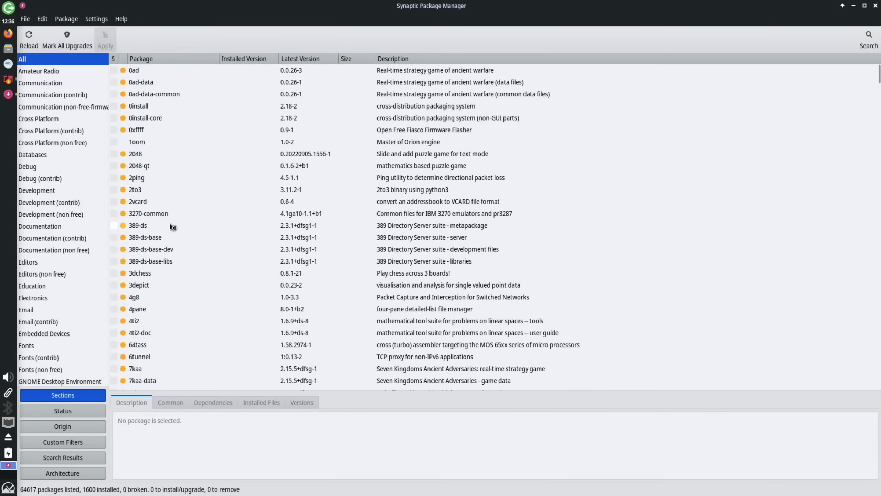
- Search for chromium and mark chromium-browser for installation with its required packages
left_click(867, 37)
type("chromium")
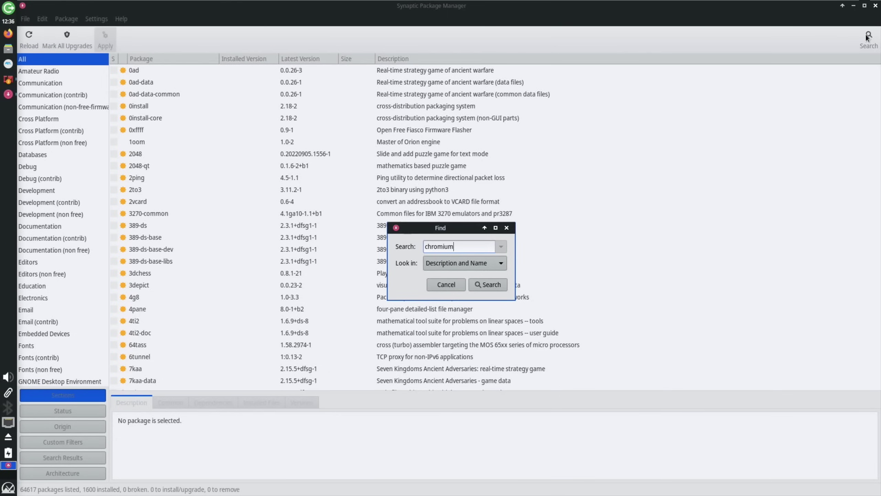
key("Return")
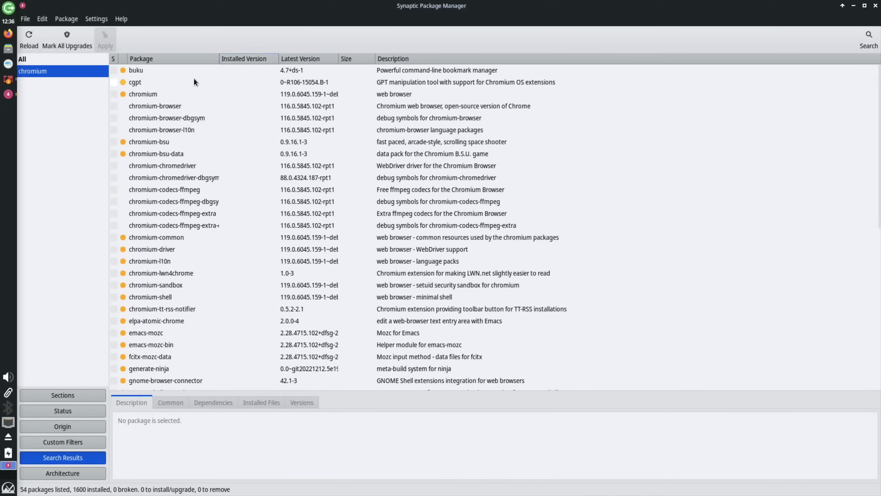
left_click(113, 107)
left_click(114, 107)
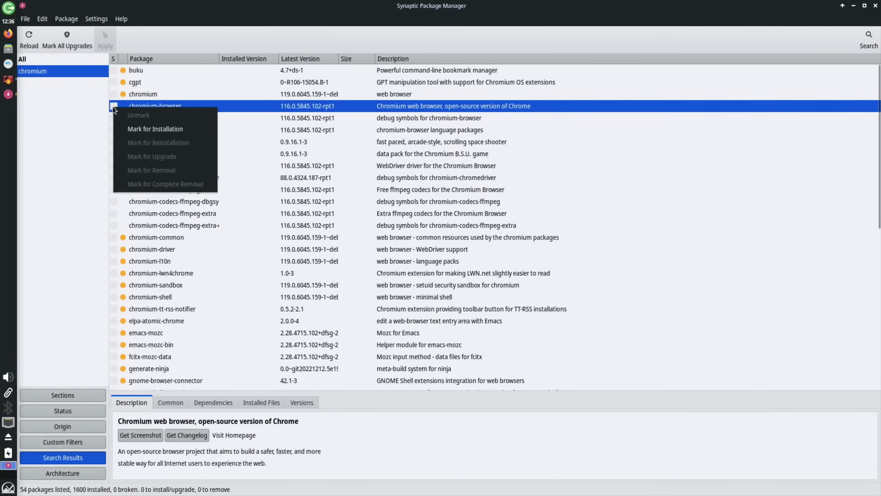
left_click(132, 128)
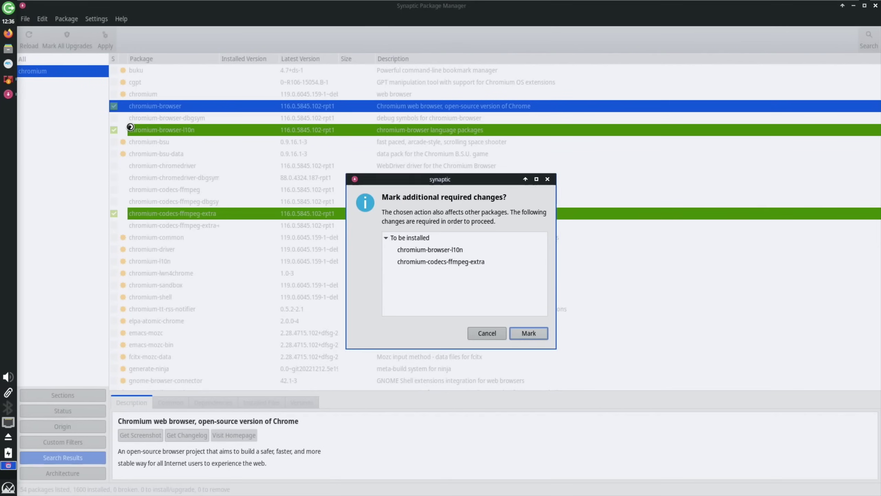
key("Return")
- Apply the marked changes to install Chromium and dismiss the completion notice
left_click(105, 39)
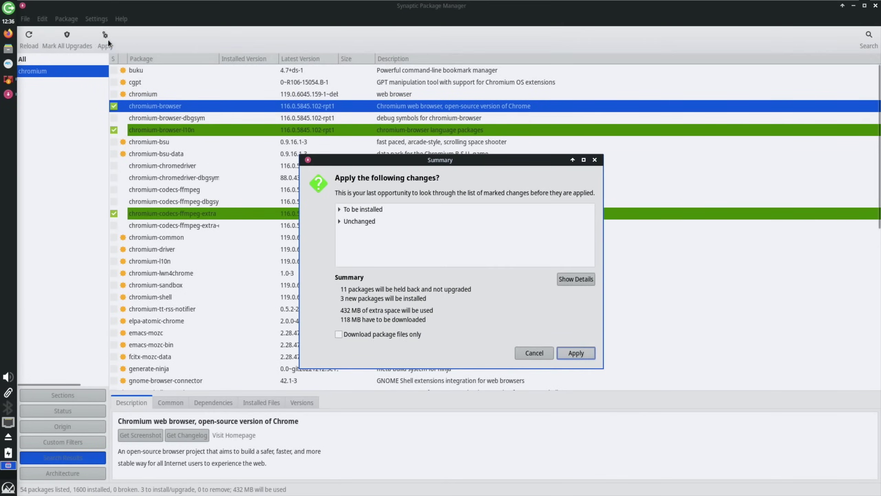
left_click(577, 352)
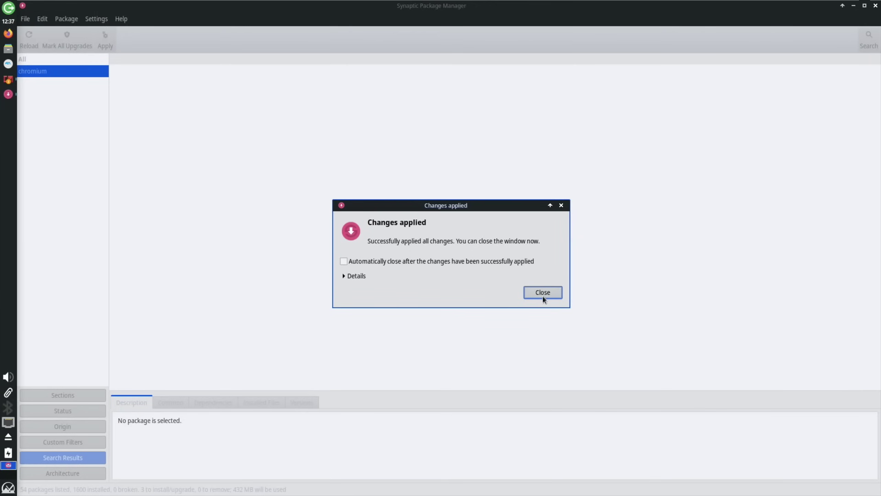
left_click(542, 295)
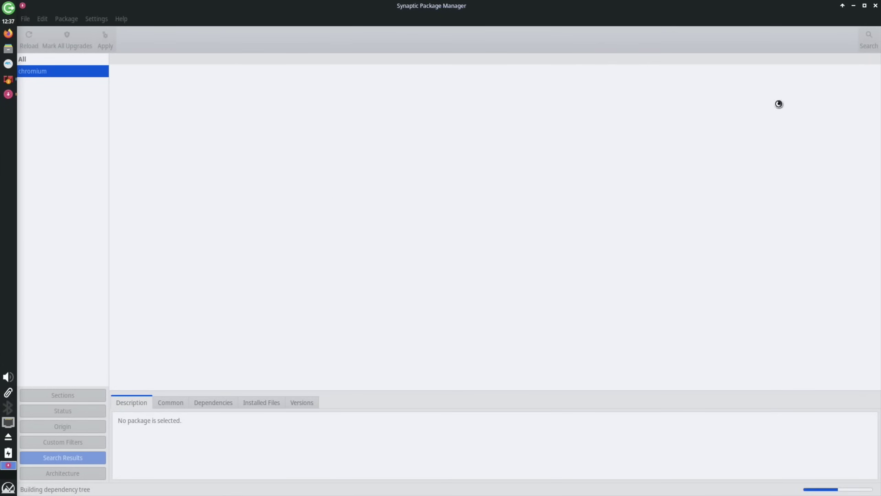
- Close Synaptic and launch Chromium from the menu with 'ch'
left_click(876, 6)
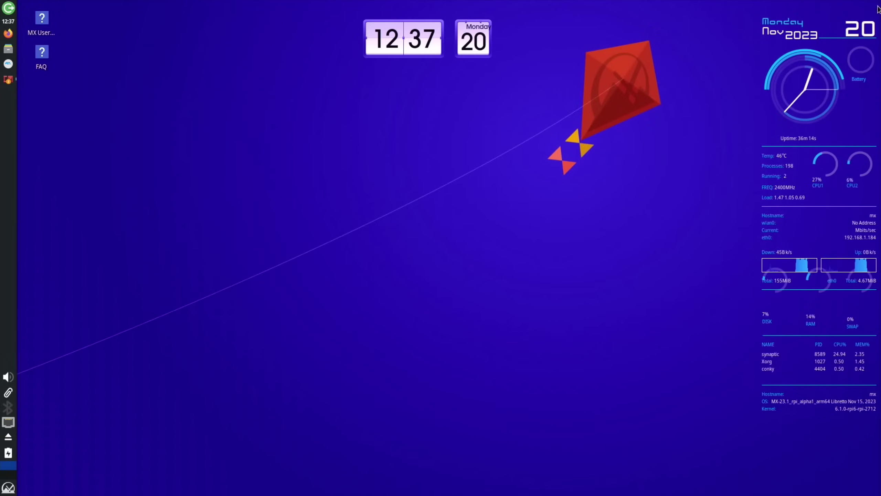
key("super")
type("ch")
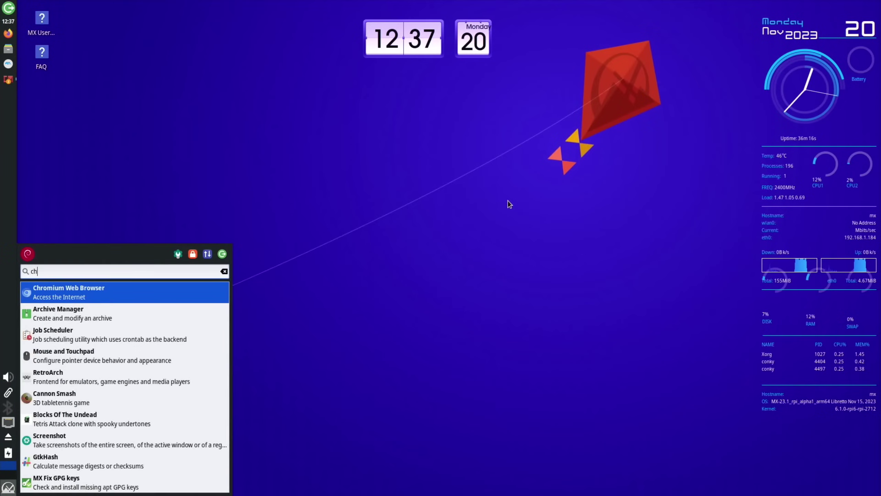
key("Return")
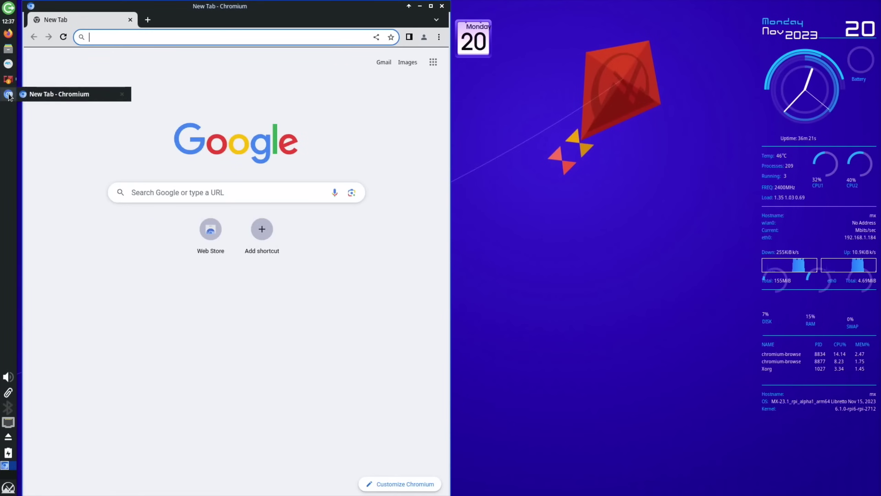
- Pin Chromium to the dock and verify the pin
right_click(9, 96)
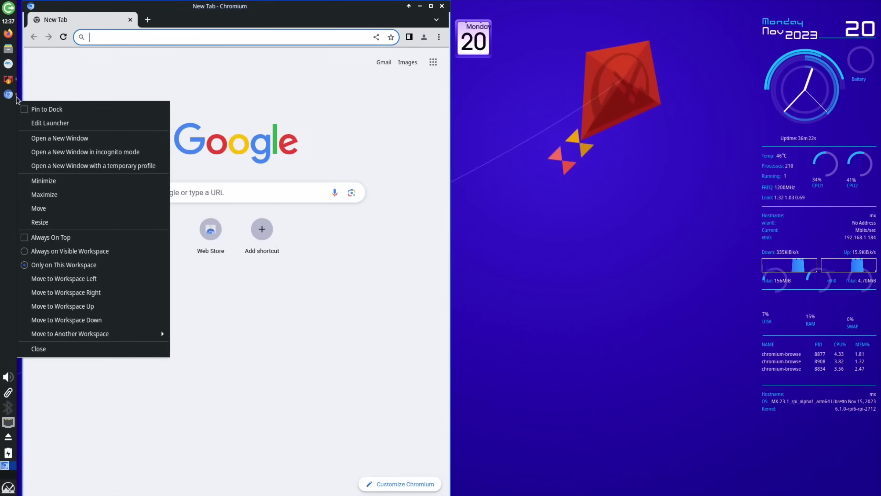
left_click(24, 110)
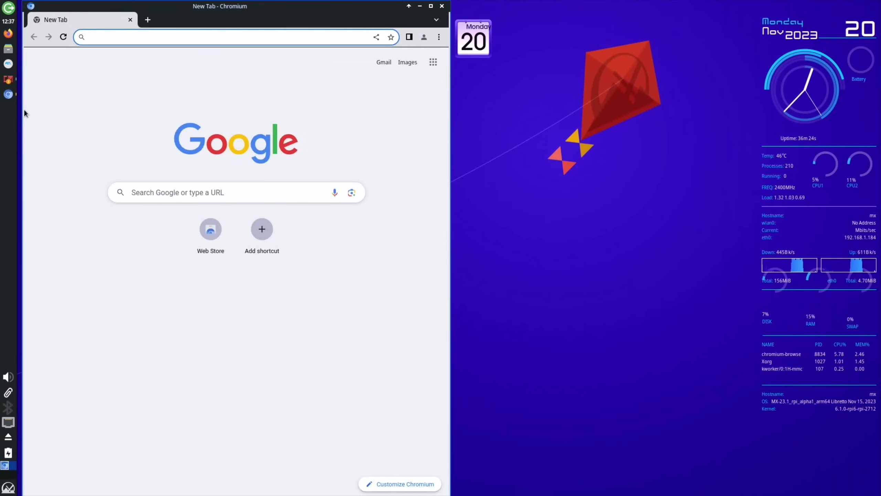
right_click(9, 94)
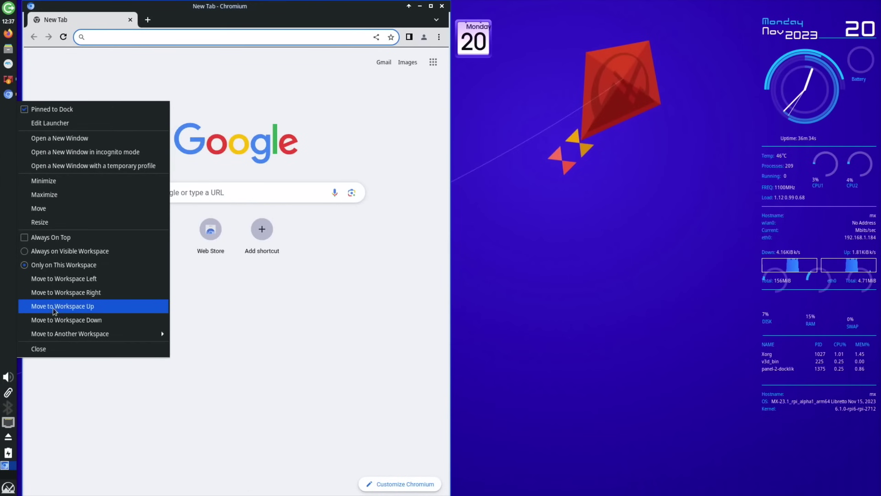
left_click(279, 104)
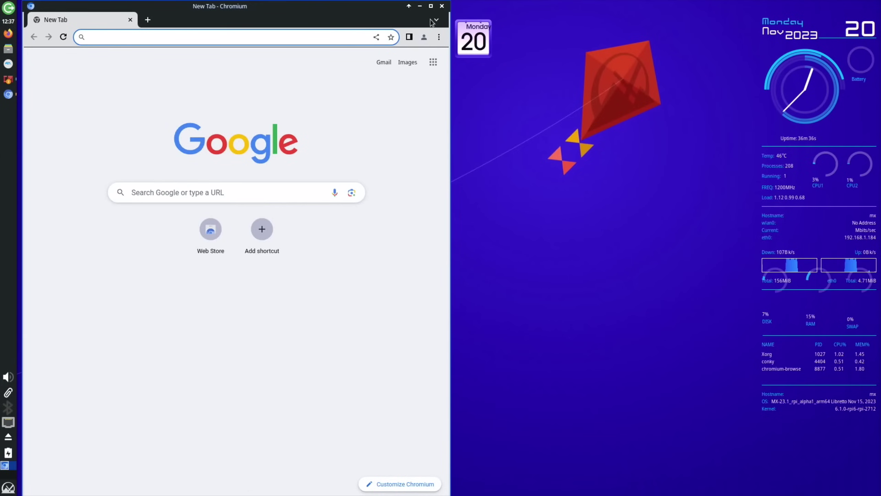
- Maximise Chromium and paste-and-go the copied YouTube link in the address bar
left_click(430, 6)
right_click(327, 36)
left_click(357, 98)
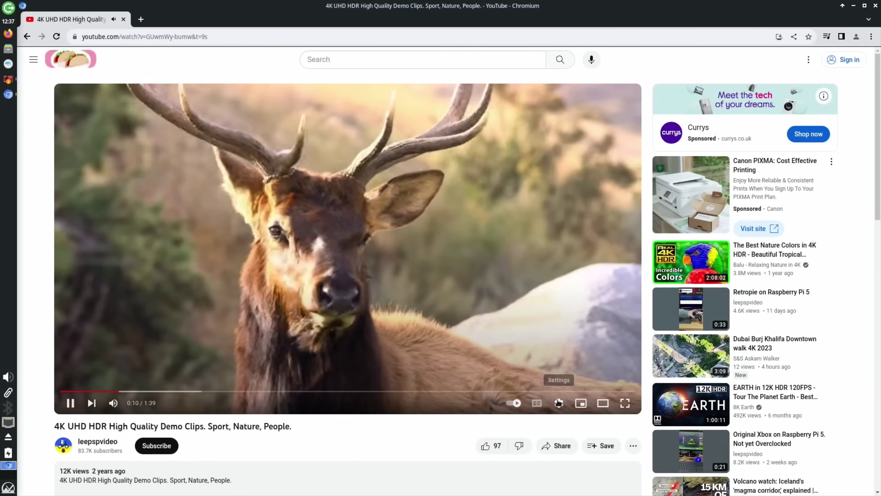
- Switch the YouTube demo clip's playback quality to 2160p 4K
left_click(558, 403)
left_click(595, 376)
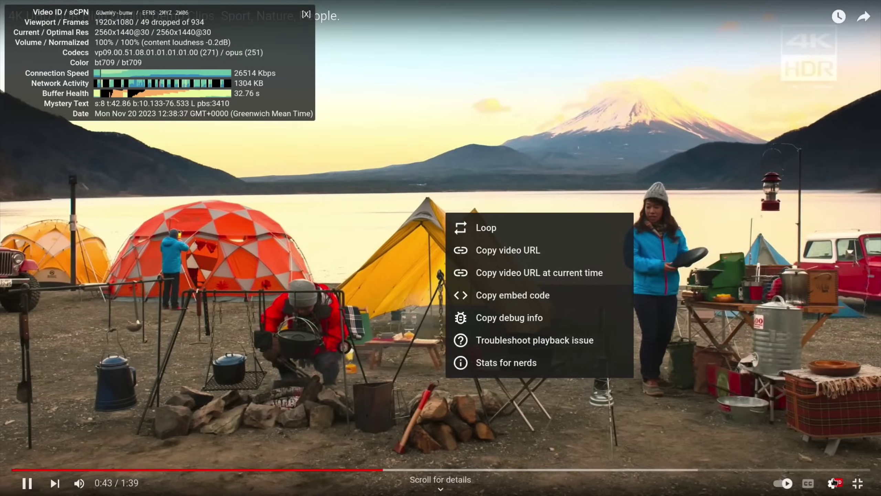
left_click(832, 482)
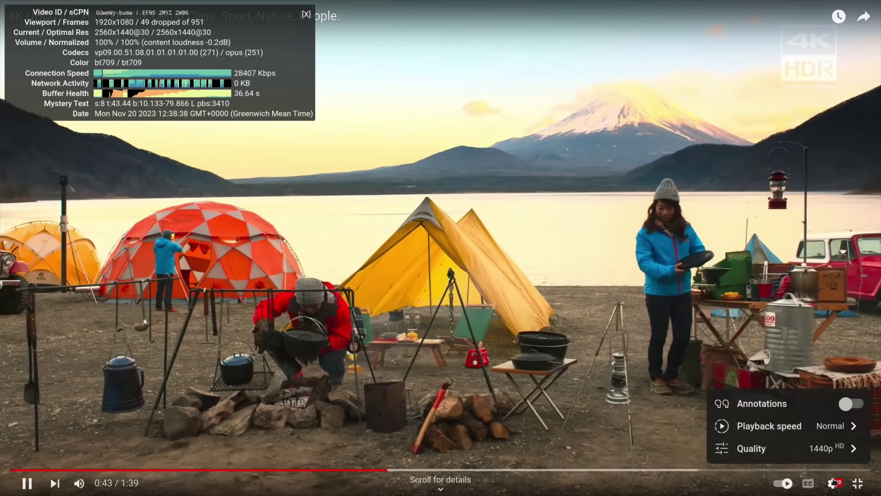
left_click(821, 449)
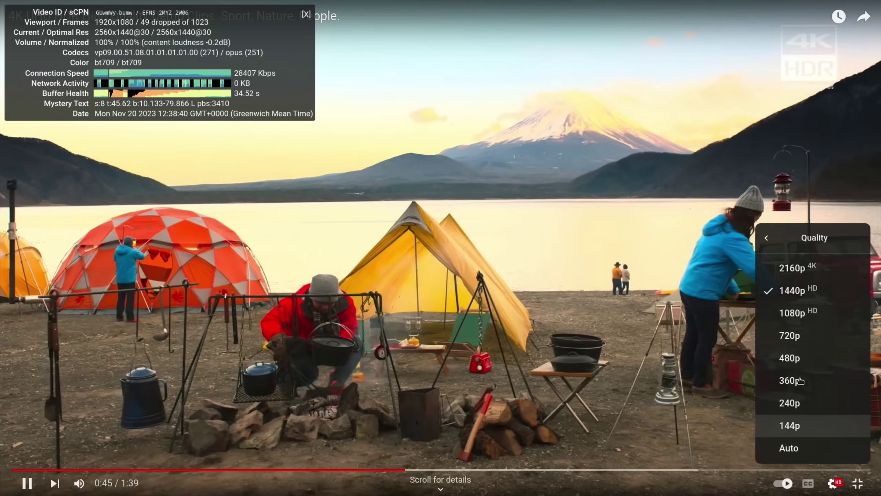
left_click(810, 270)
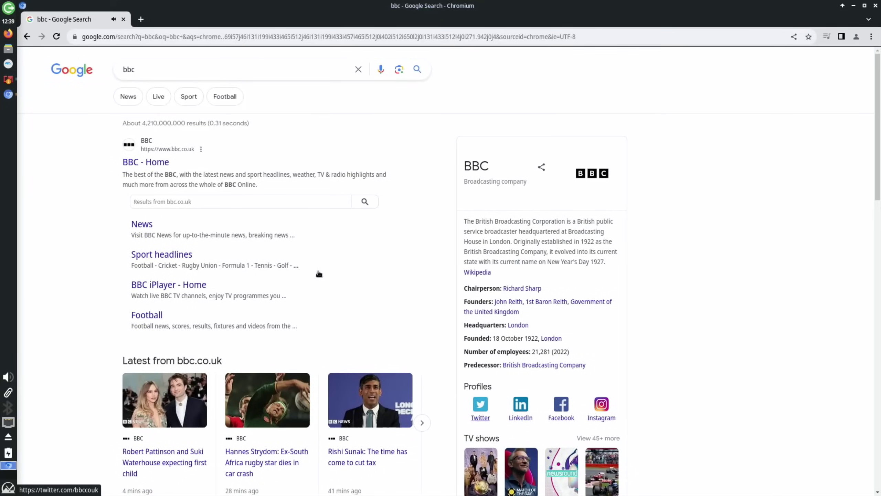
- Scroll through the BBC Sport headlines page and zoom it out to 90%
scroll(303, 263, "down", 10)
scroll(304, 262, "up", 7)
scroll(304, 262, "down", 20)
scroll(304, 263, "up", 15)
scroll(304, 262, "down", 9)
scroll(304, 263, "up", 20)
scroll(303, 263, "down", 10)
scroll(303, 262, "up", 11)
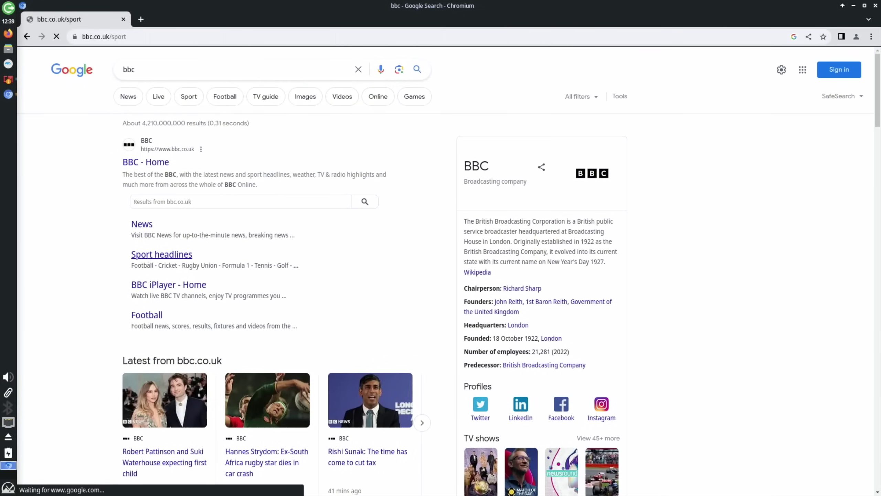
scroll(353, 218, "down", 20)
scroll(354, 219, "up", 8)
scroll(355, 220, "up", 15)
key("ctrl+minus")
scroll(355, 221, "down", 15)
scroll(355, 221, "up", 12)
scroll(354, 222, "up", 7)
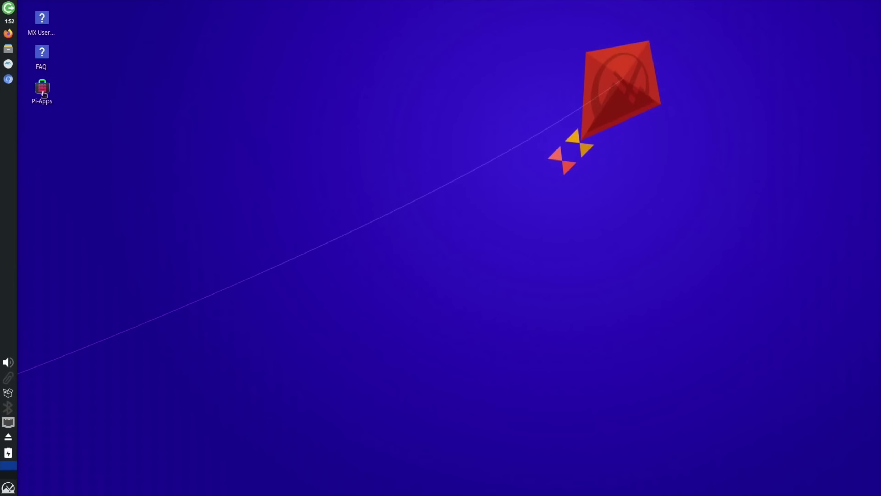
- Open Pi-Apps and PiKISS, close the PiKISS terminal, then search the menu for 'game'
left_click(416, 281)
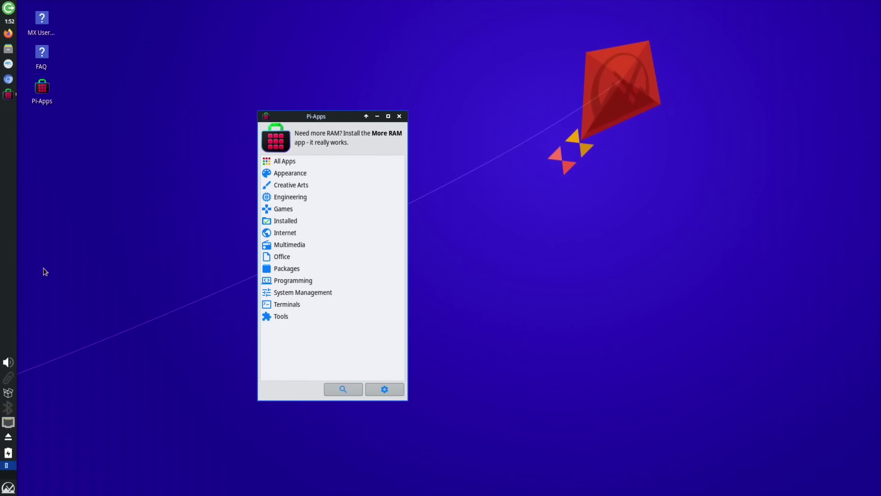
key("super")
type("pik")
key("Return")
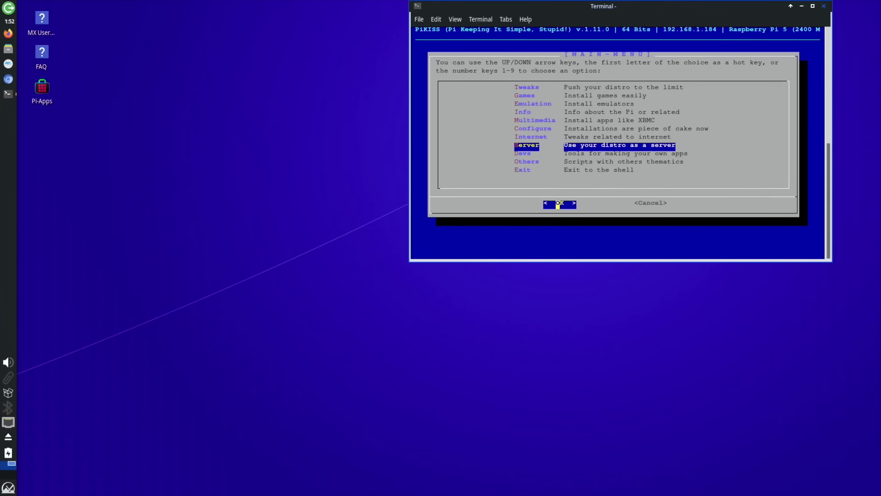
left_click(823, 7)
key("super")
type("game")
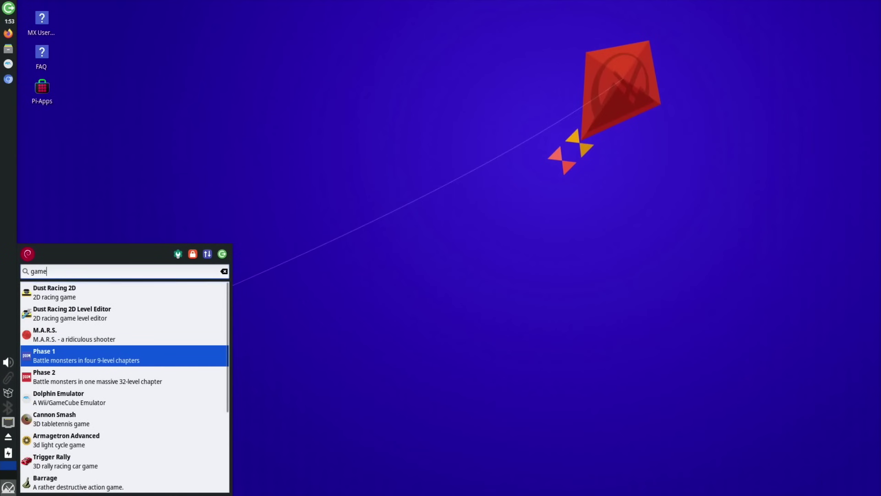
- Play a Cannon Smash practice match against the computer, then launch Armagetron Advanced
left_click(53, 422)
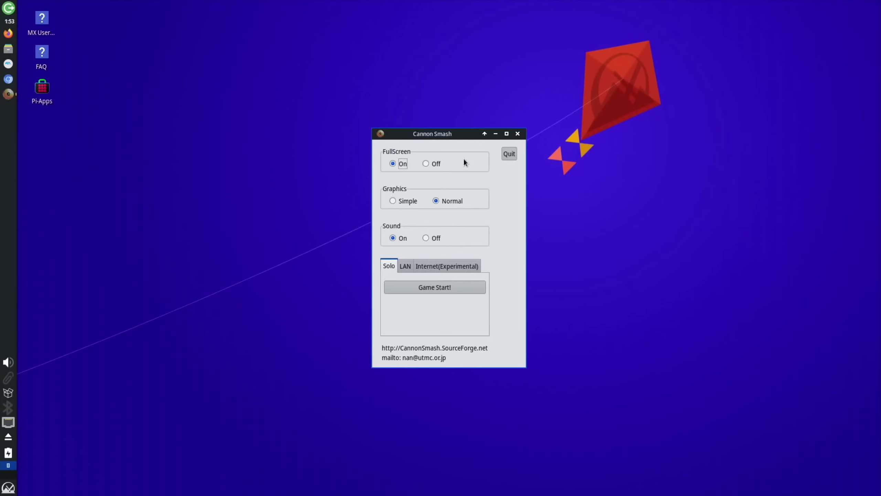
left_click(427, 287)
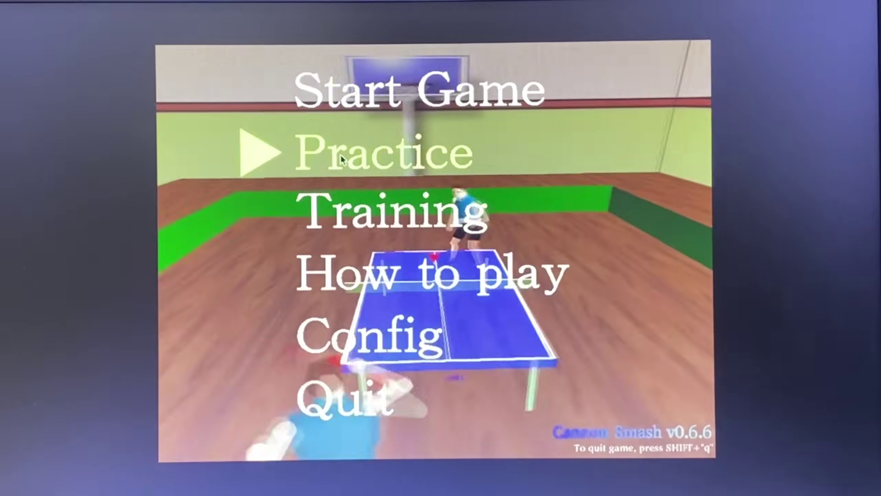
left_click(339, 161)
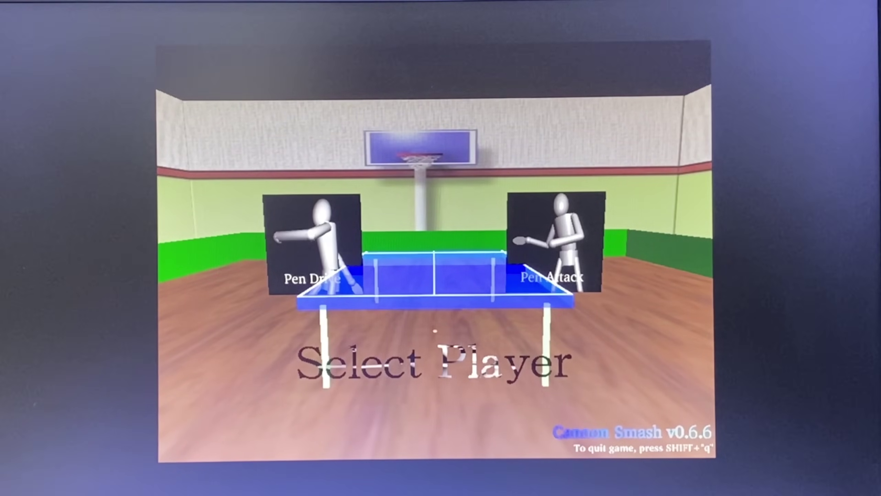
left_click(435, 331)
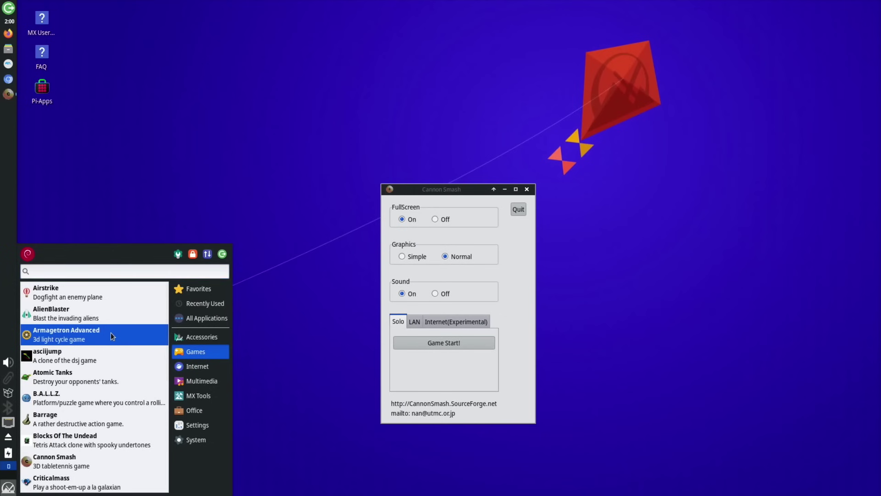
left_click(113, 336)
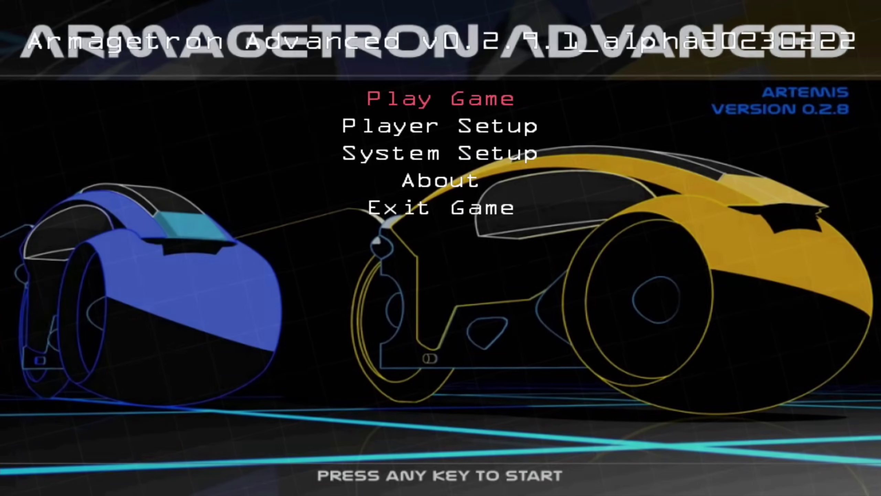
- Start a local light-cycle match via Play Game > Local Game
key("Return")
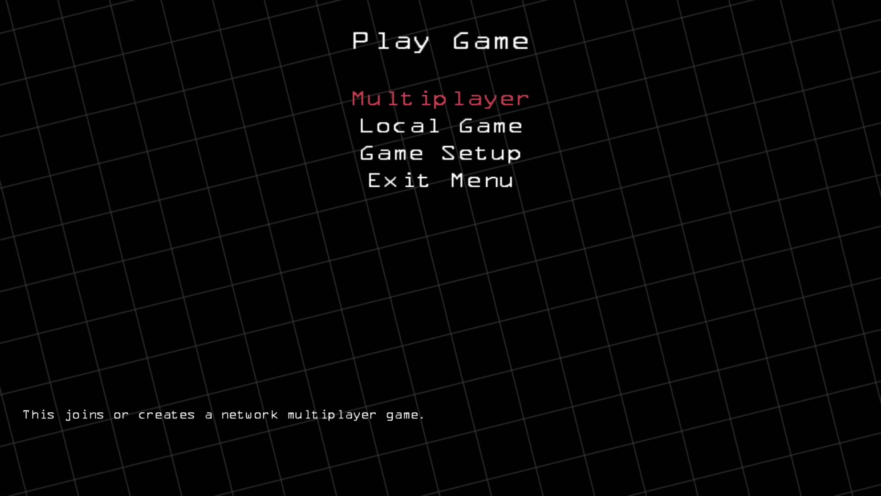
key("Down")
key("Return")
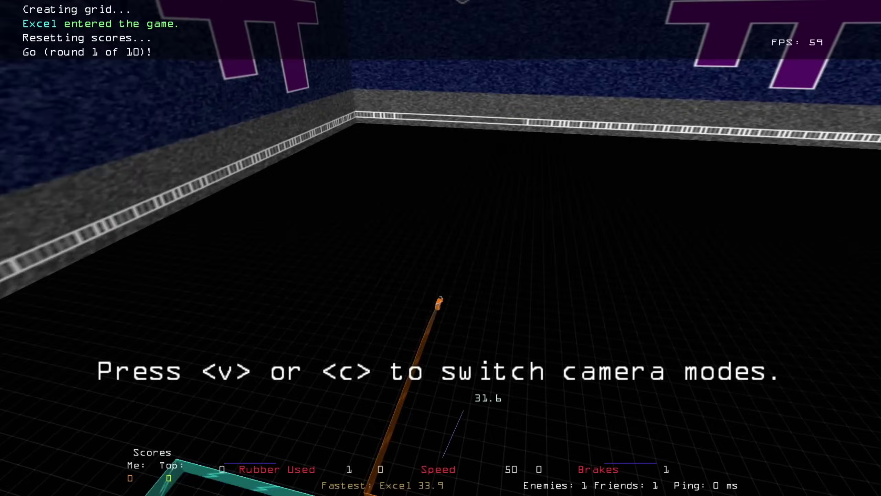
- Steer the light cycle right, left, then right until it crashes
key("Right")
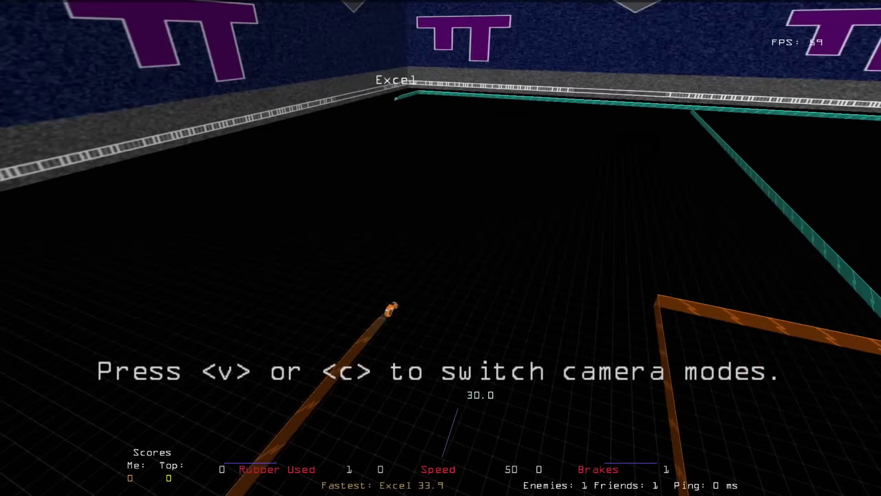
key("Left")
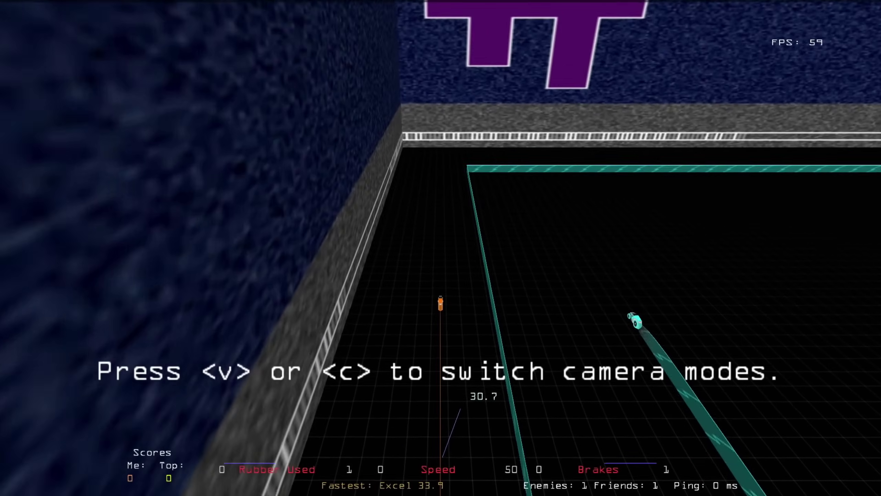
key("Right")
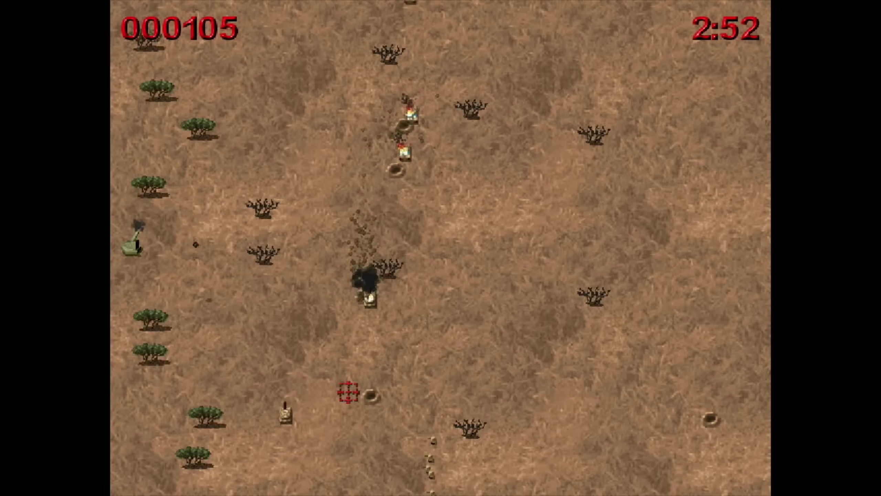
- Reload the Barrage gun with fresh ammunition
right_click(441, 408)
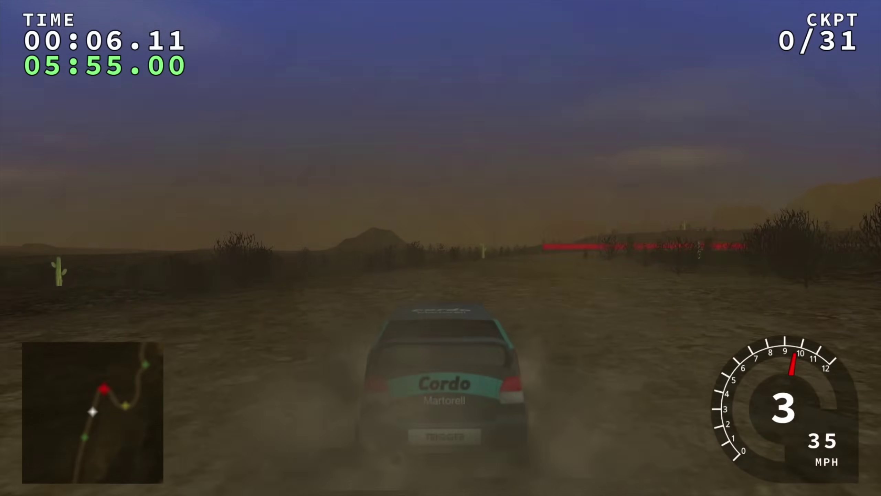
- Drive the rally car through the first four checkpoint rings across the desert scrub
key("Right")
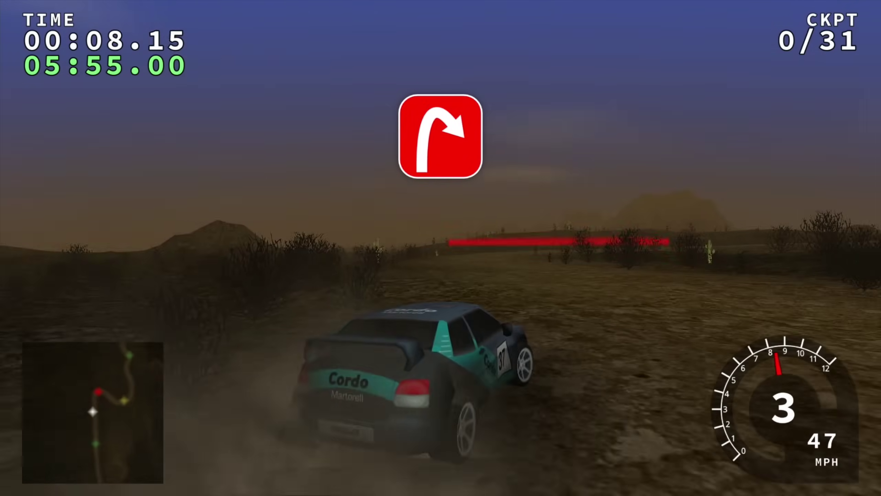
key("Left")
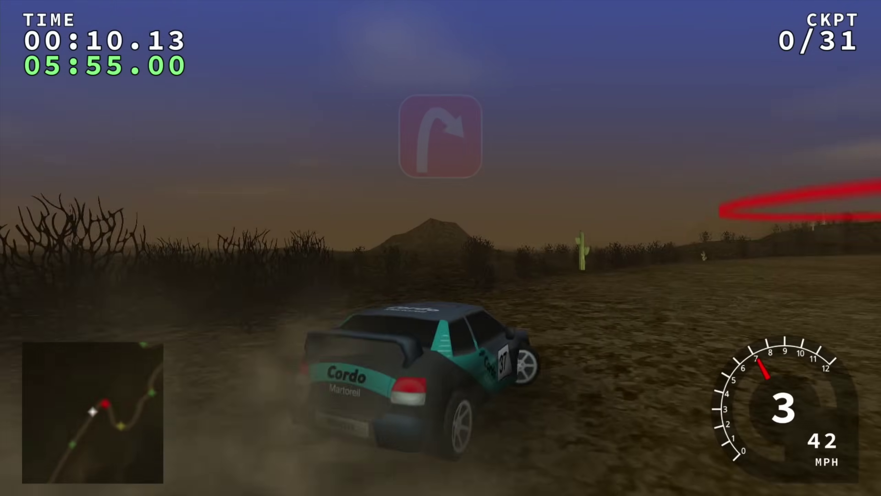
key("Right")
key("Left")
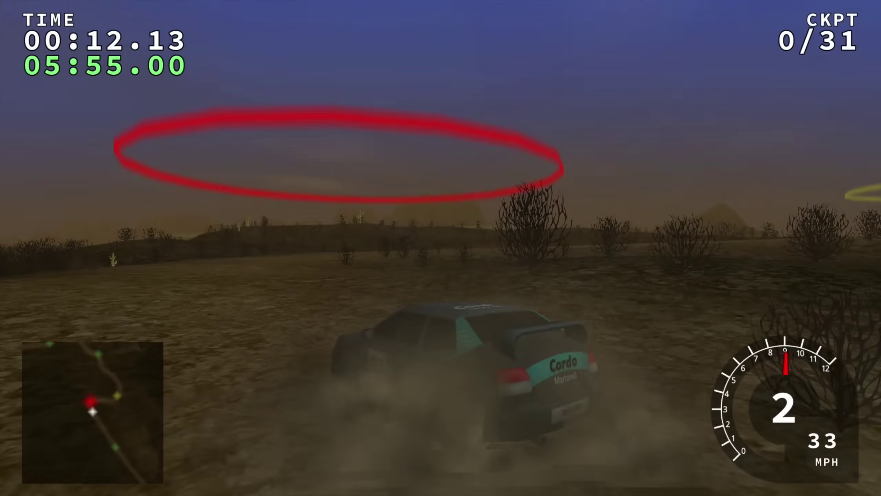
key("Left")
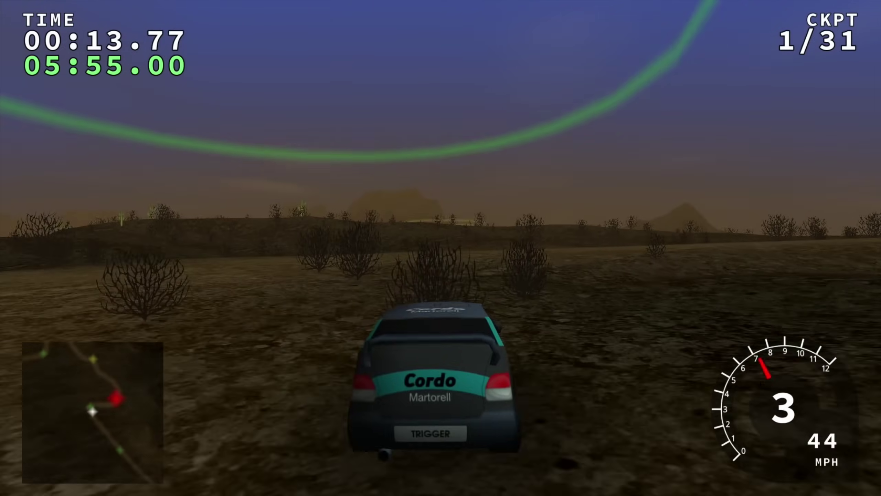
key("Right")
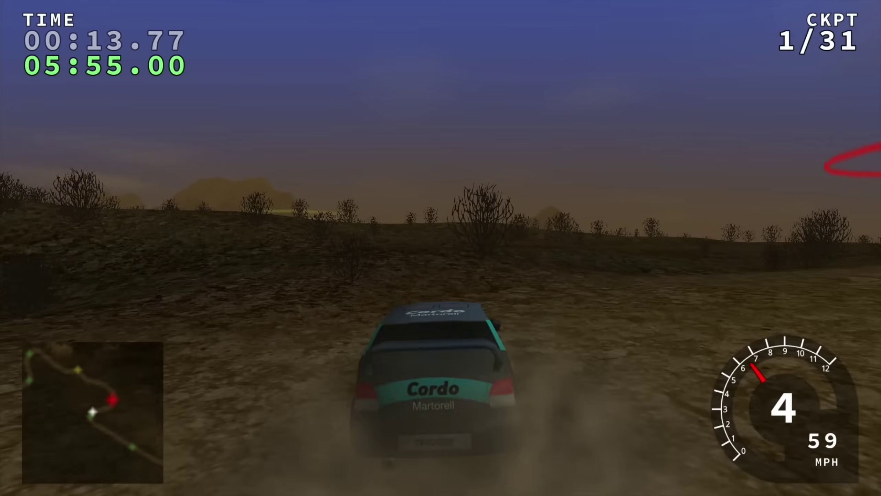
key("Right")
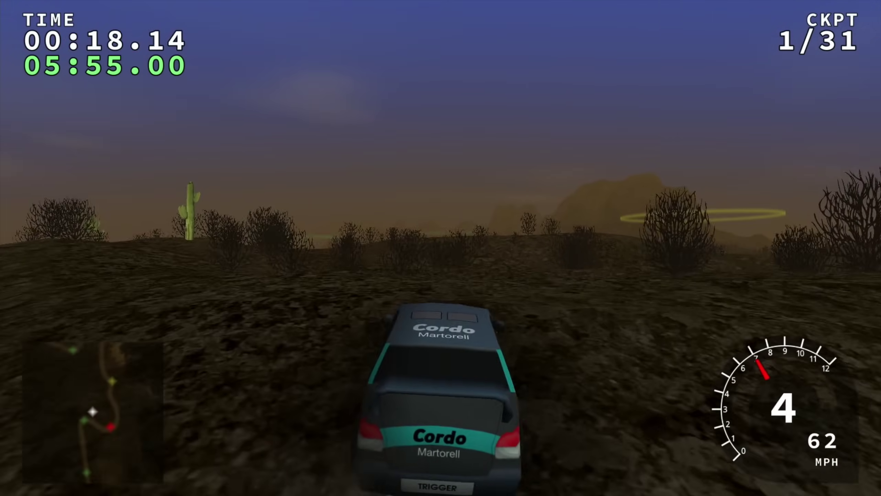
key("Right")
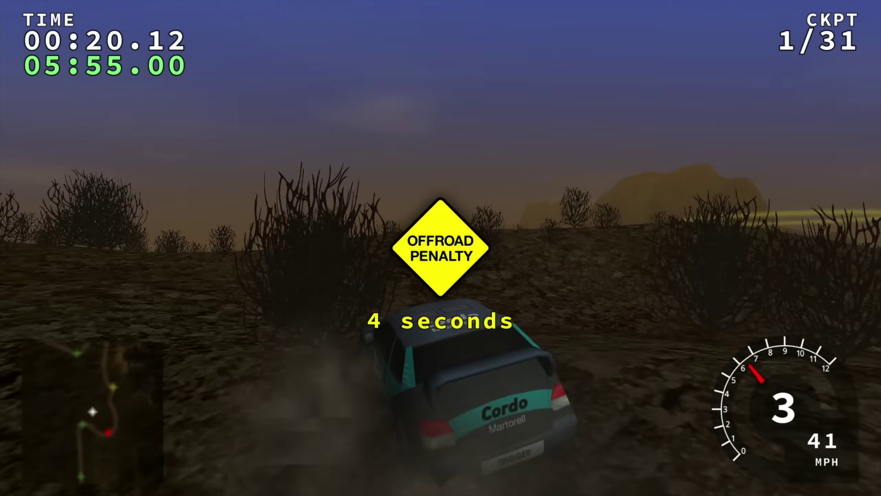
key("Left")
key("Up")
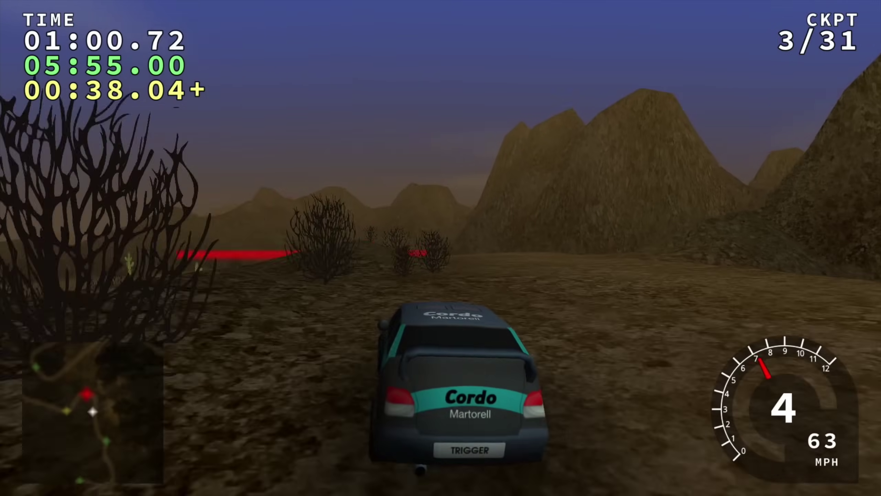
key("Right")
key("Up")
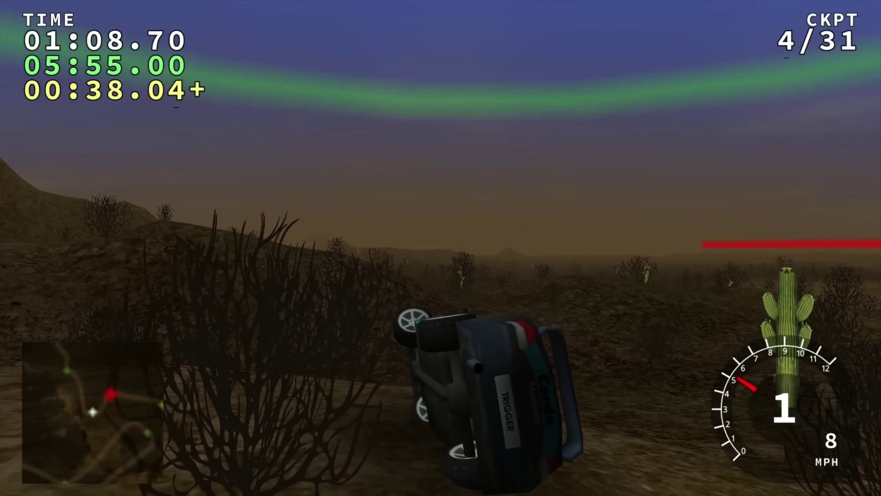
- Recover from the rollover and drive through the fifth checkpoint toward the next ring
key("Down")
key("Up")
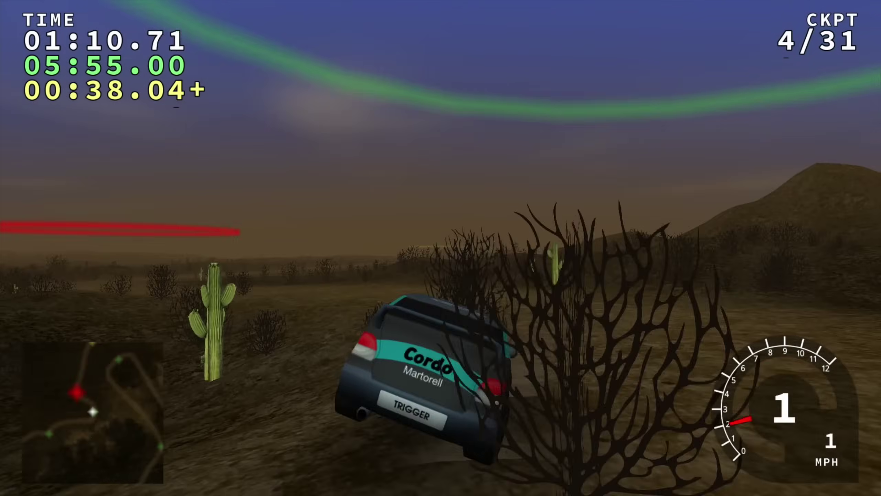
key("Right")
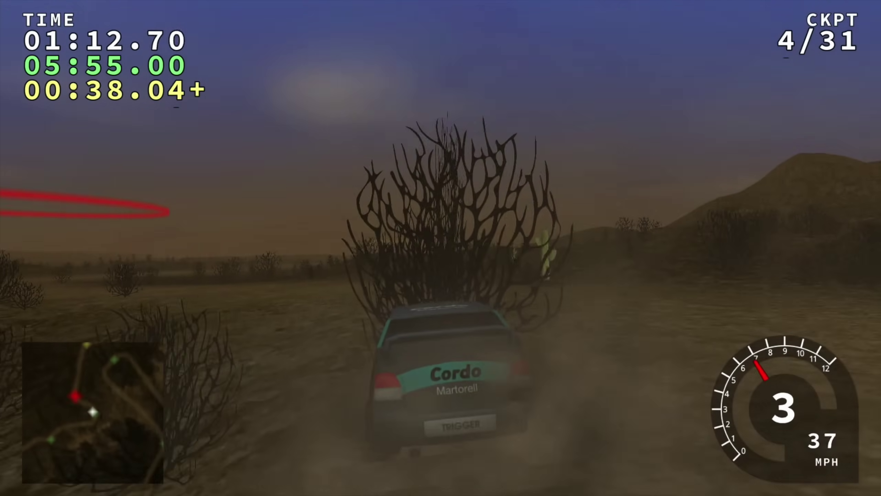
key("Left")
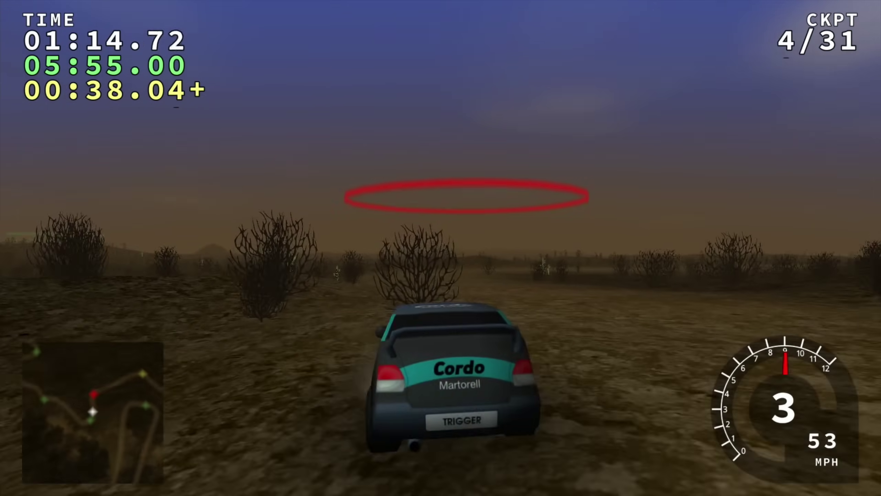
key("Up")
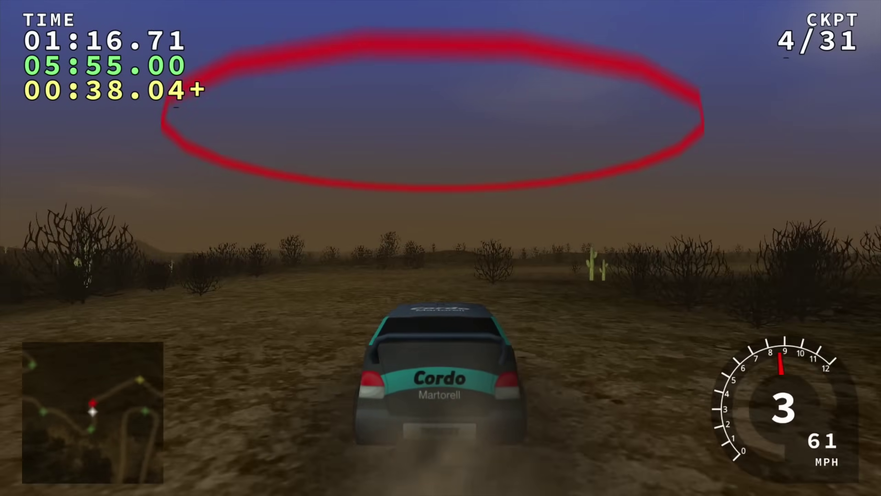
key("Right")
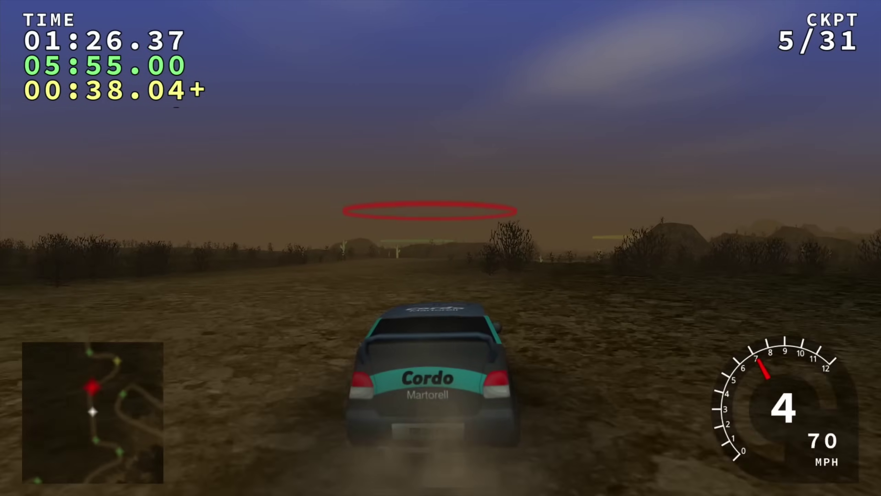
key("Up")
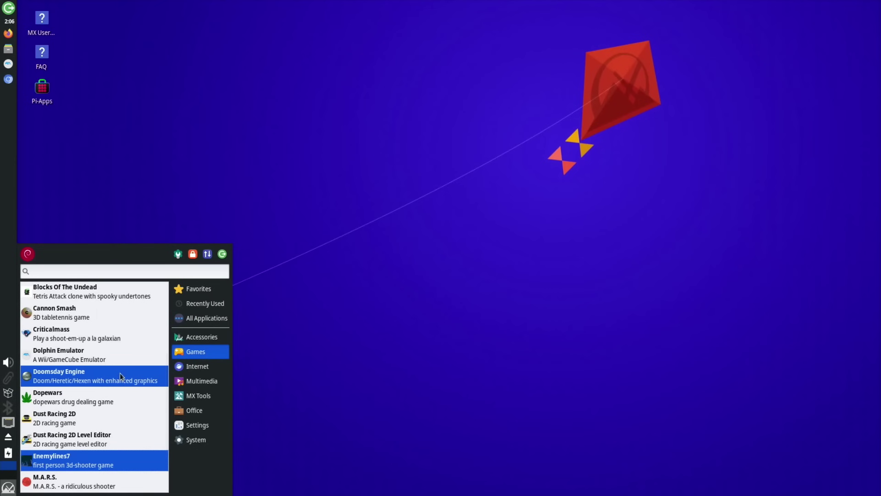
- Launch Enemylines7, start a Medium game and maximise its window
left_click(70, 460)
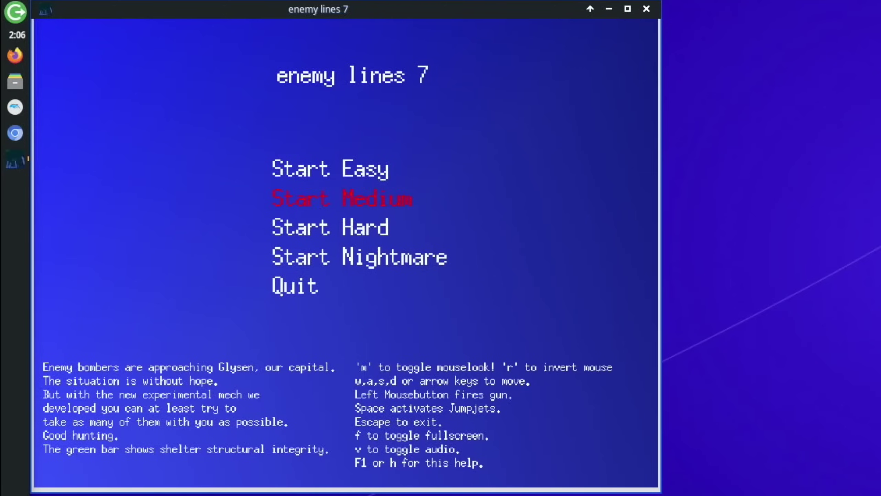
left_click(314, 200)
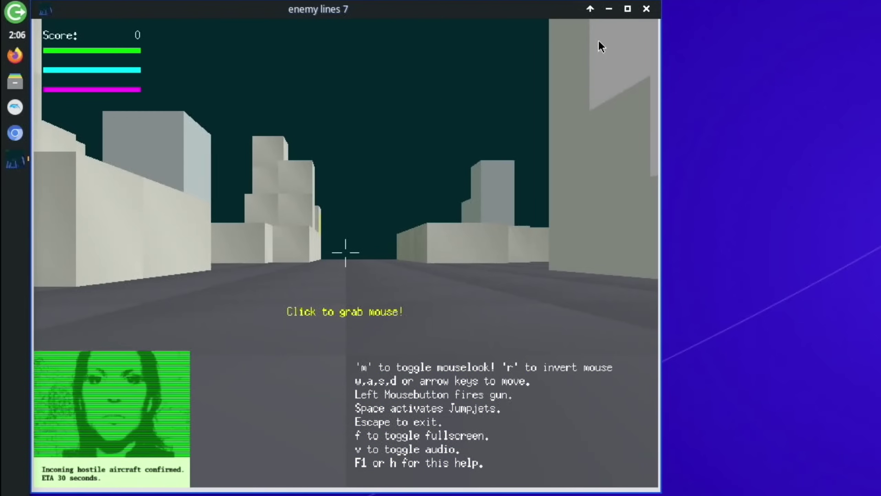
left_click(627, 11)
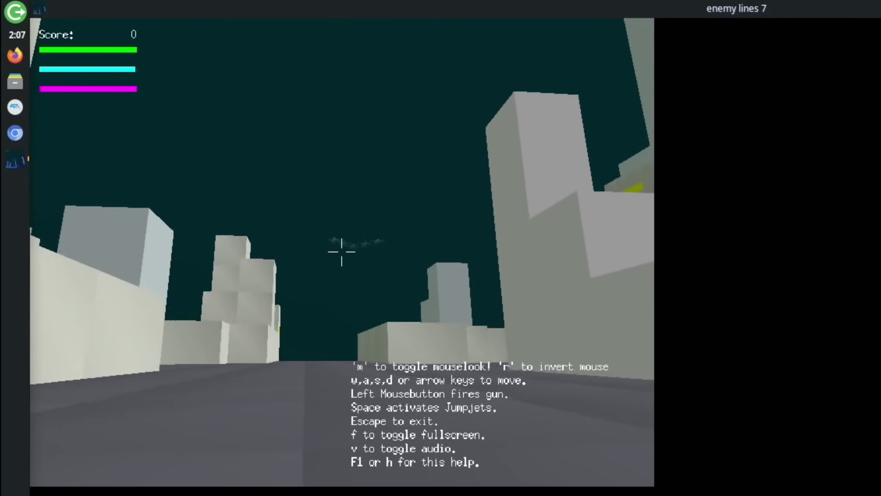
- Shoot down the bomber formation and fly back toward the city, reaching score 80
left_click(342, 252)
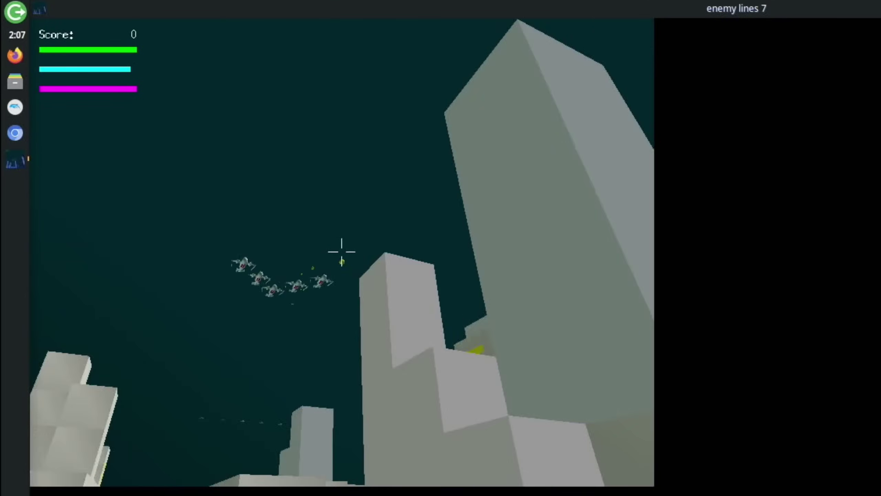
left_click(341, 252)
left_click(341, 252)
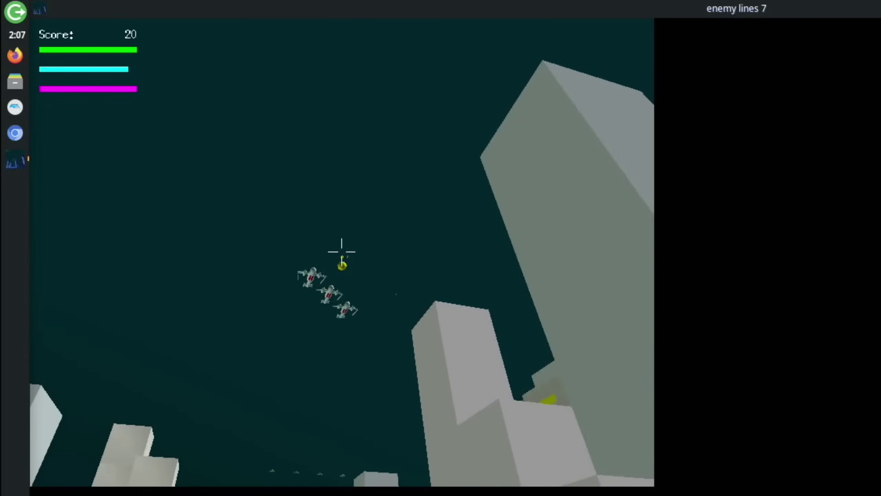
left_click(341, 251)
left_click(342, 252)
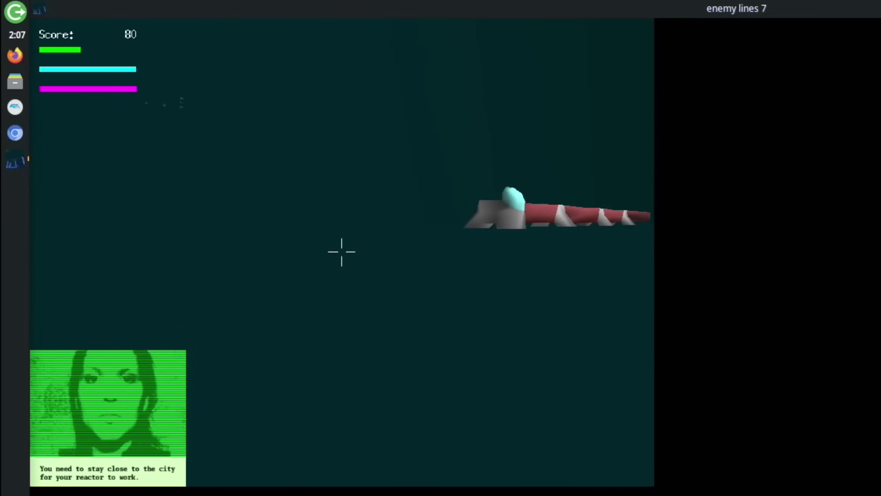
key("Left")
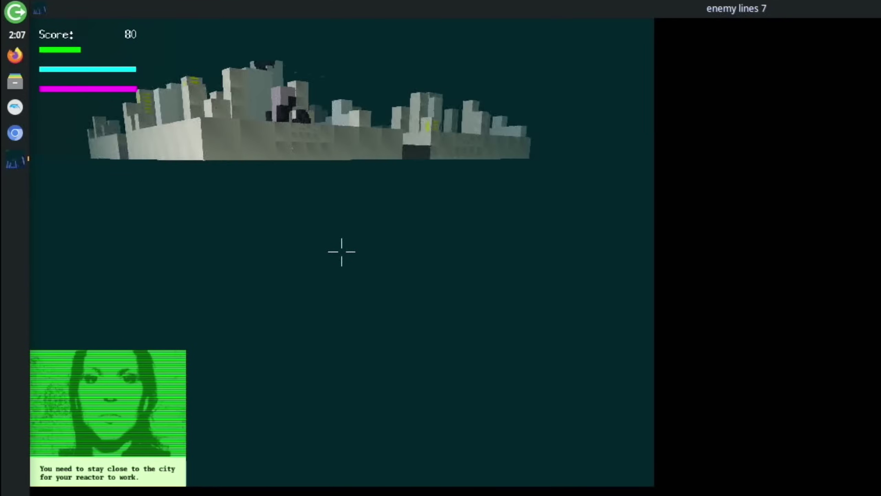
key("Right")
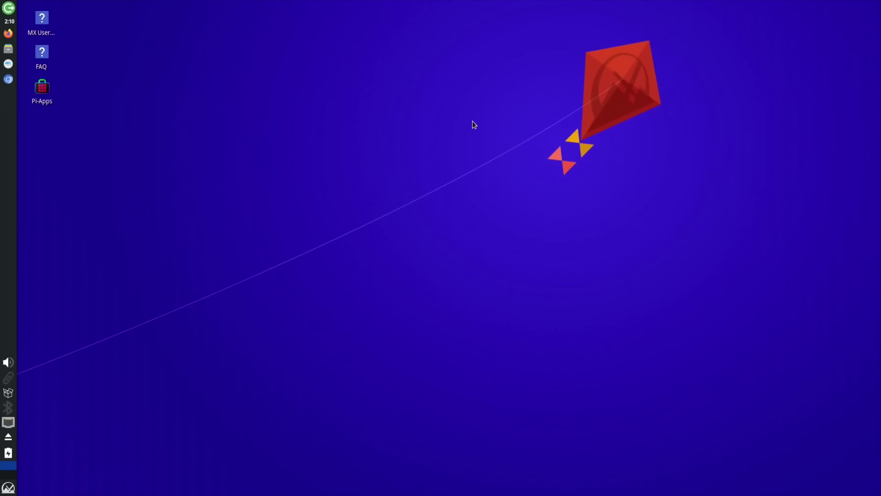
- Open the Whisker menu on its Favorites list with the Super key
key("super")
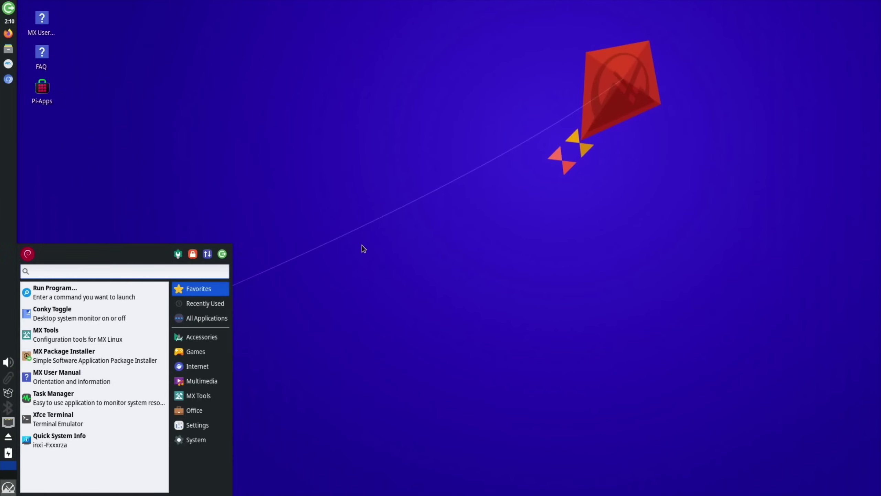